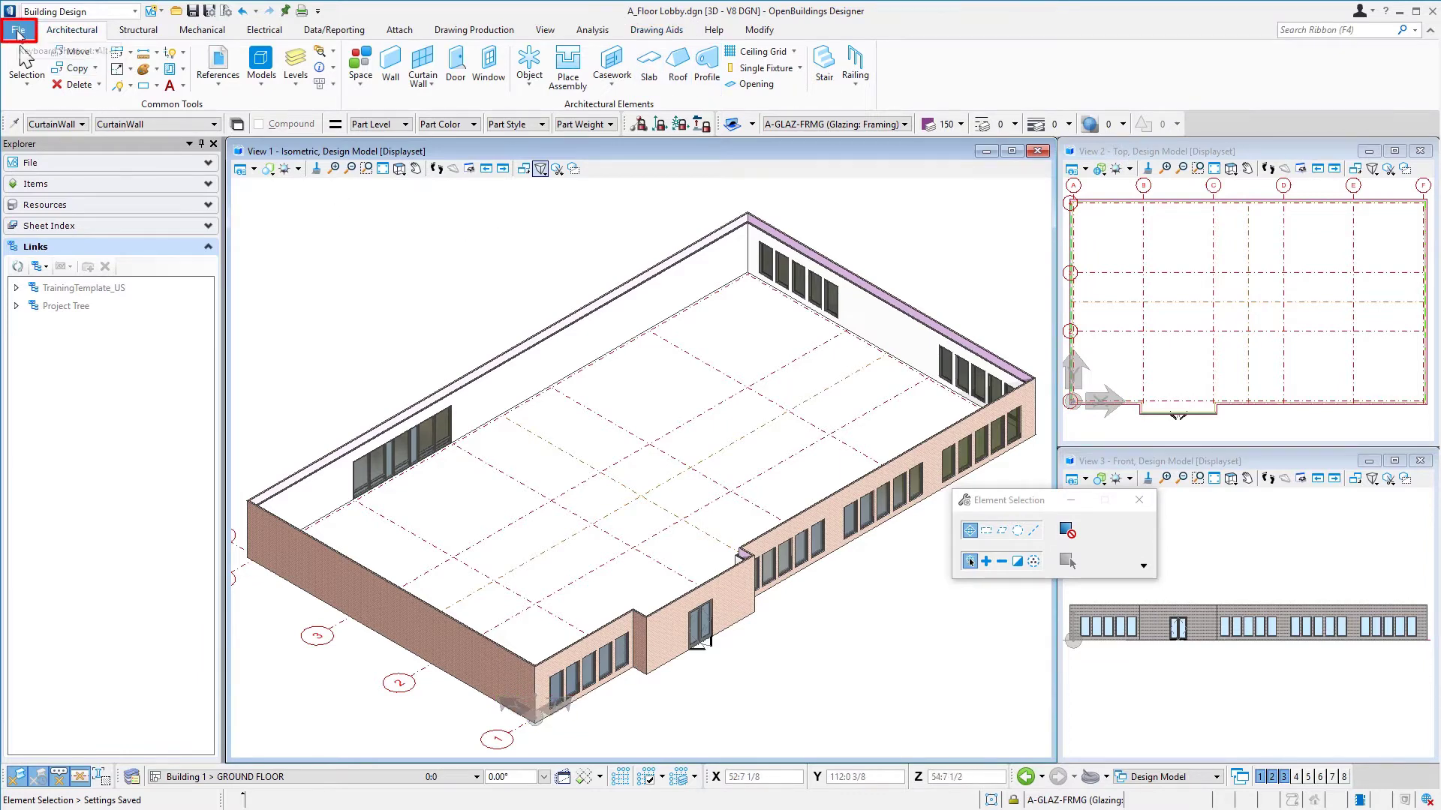
Save the lobby design as A_Floor Office 1.dgn by replacing 'Lobby' with 'Office 1'.
{"action": "left_click", "coordinate": [18, 31]}
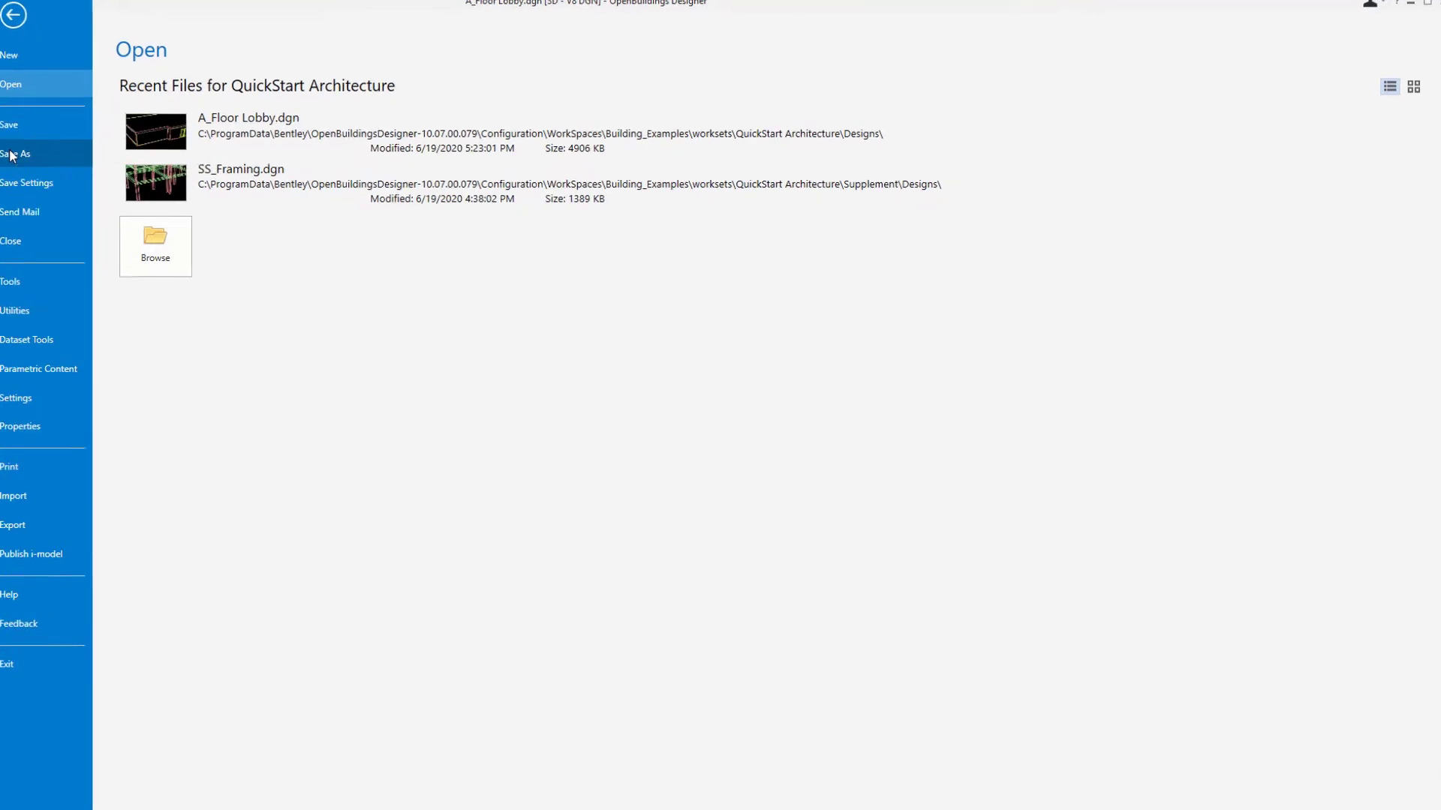
{"action": "left_click", "coordinate": [10, 155]}
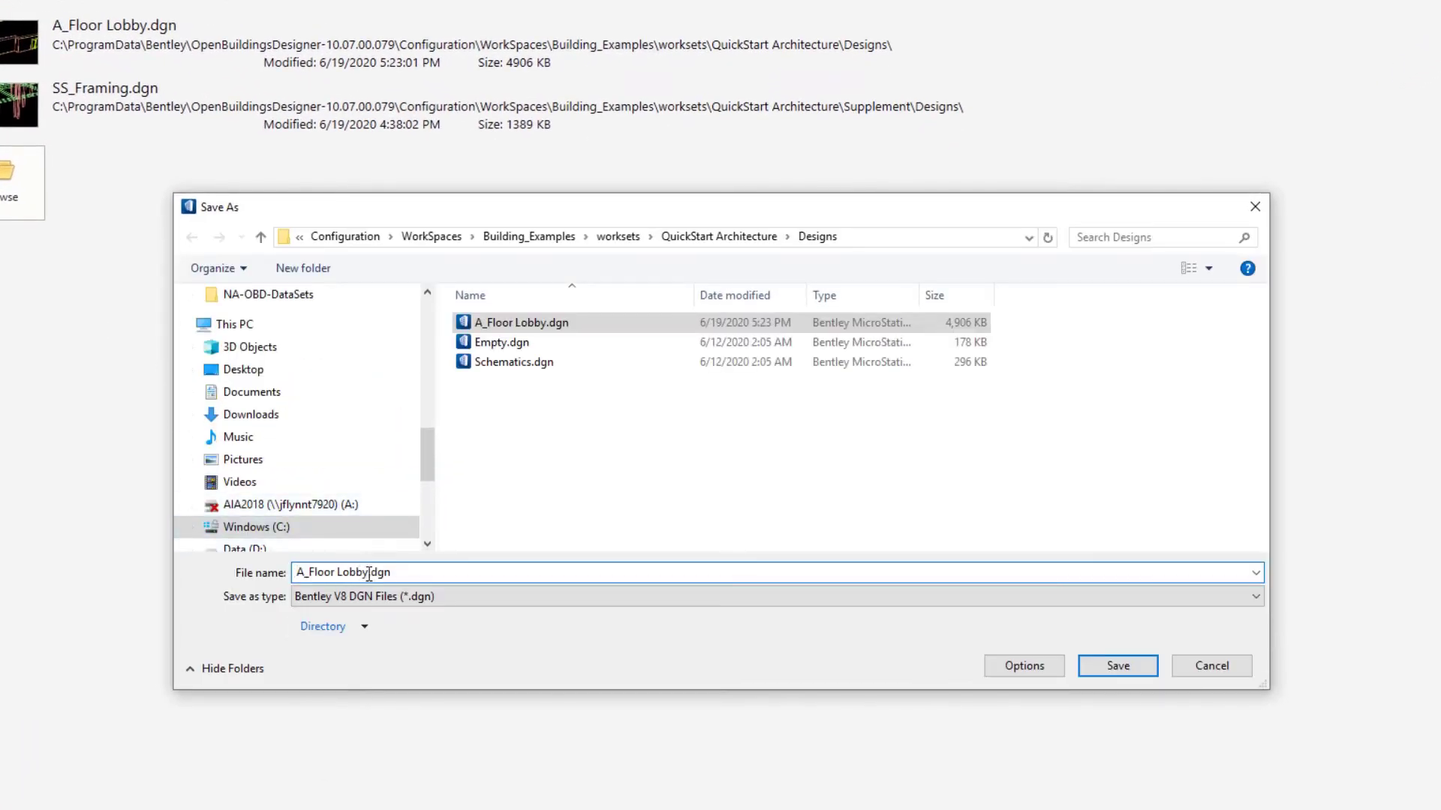
{"action": "left_click_drag", "start_coordinate": [369, 575], "coordinate": [339, 574]}
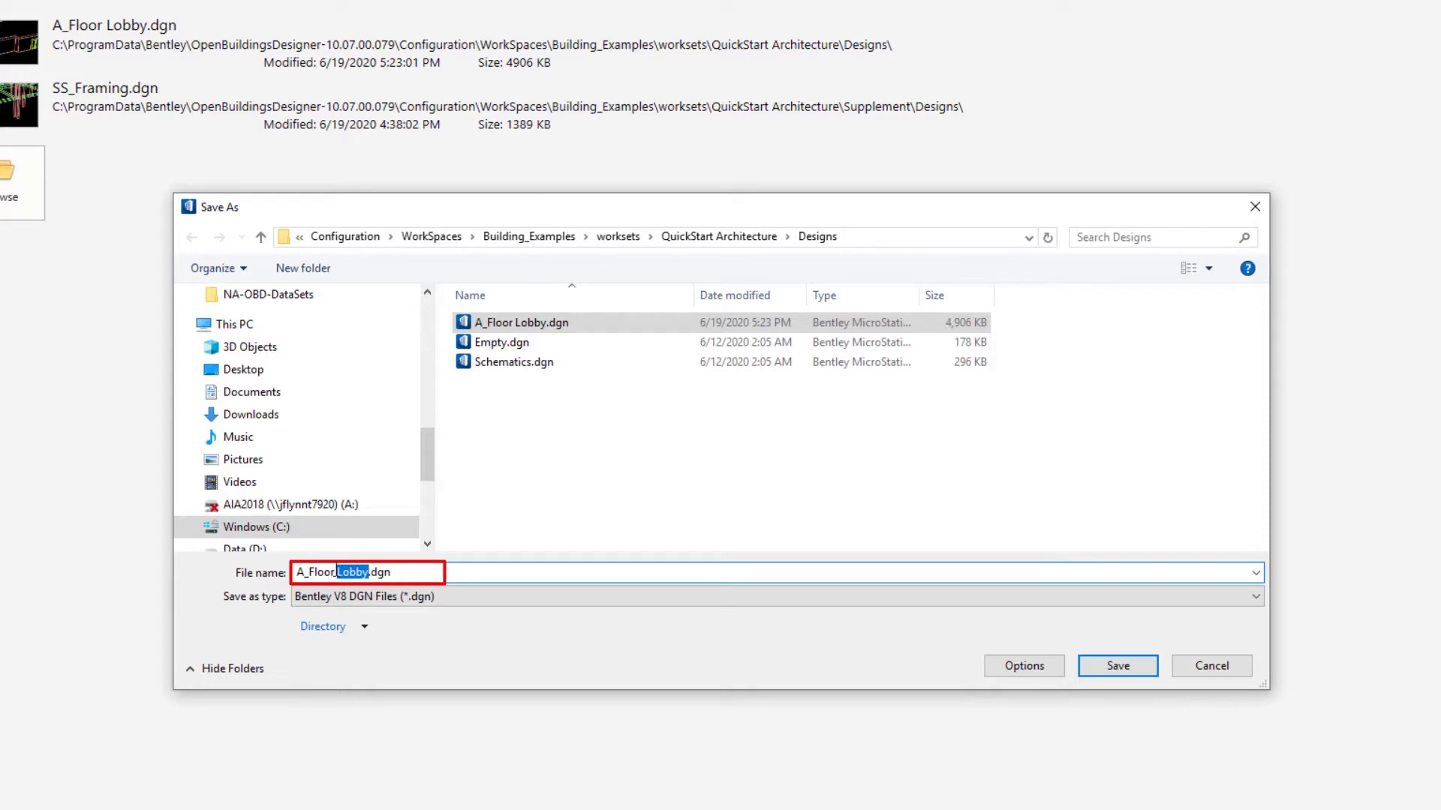
{"action": "type", "text": "Office"}
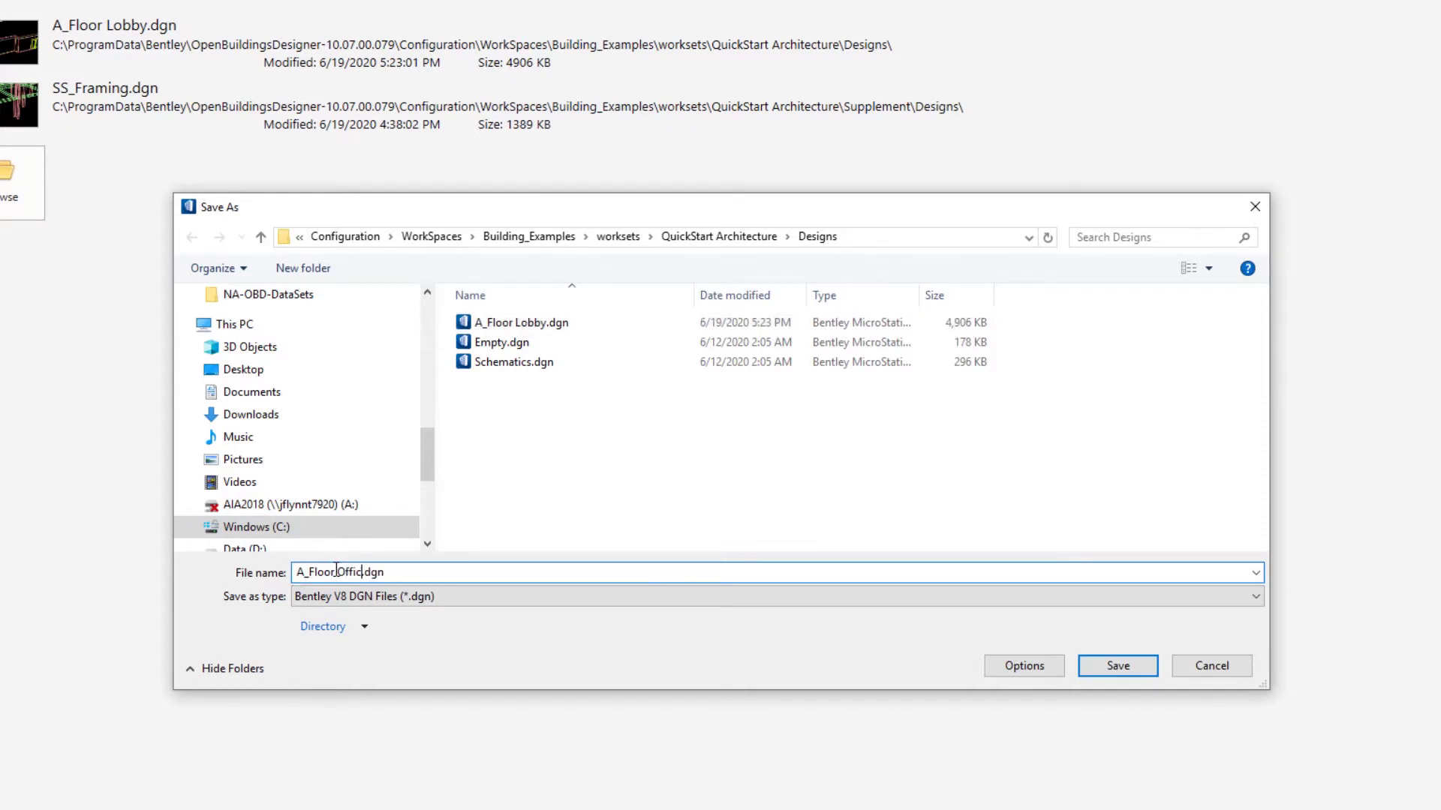
{"action": "type", "text": " 1"}
{"action": "left_click", "coordinate": [1117, 666]}
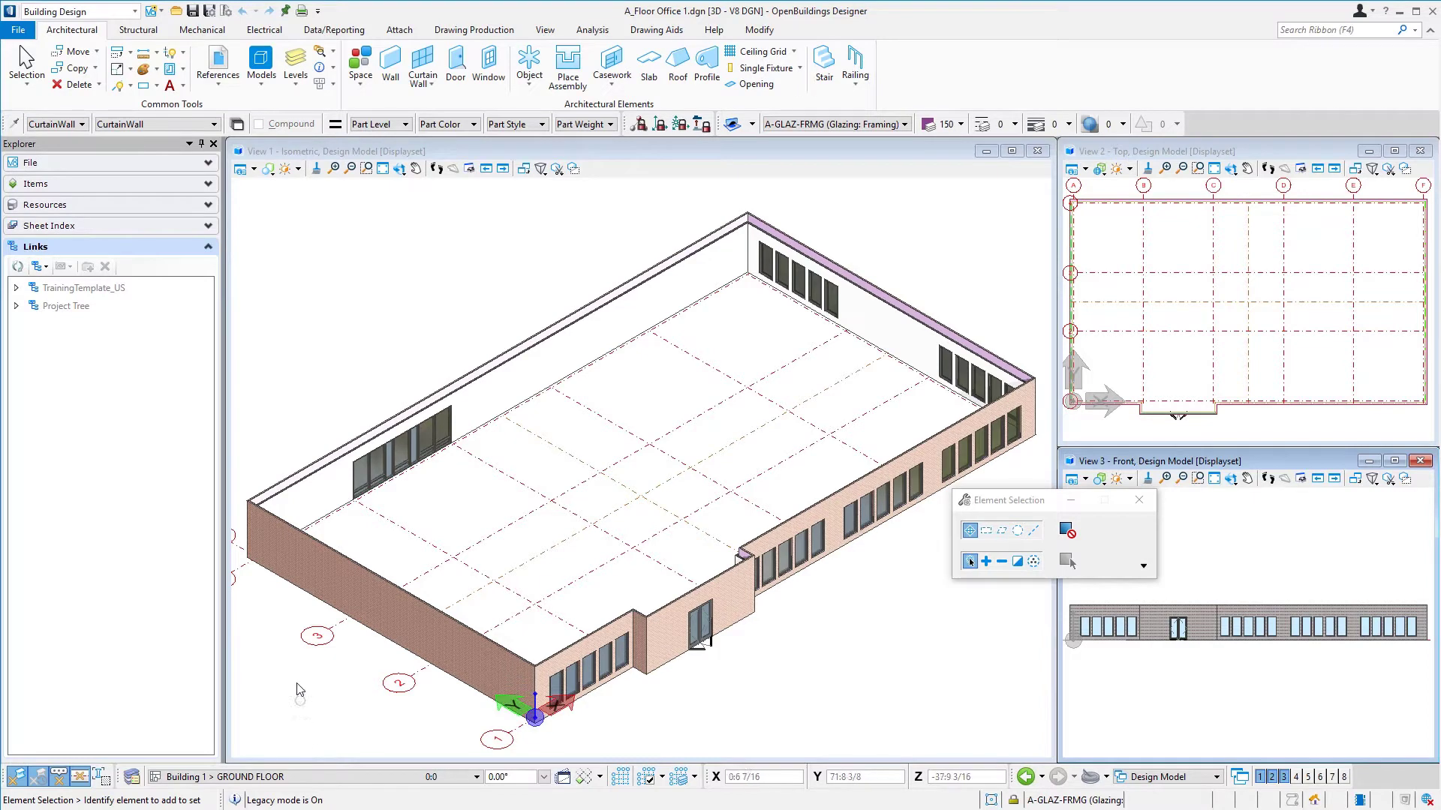
Choose FLOOR 1 (15 ft) from the status-bar floor list as the active floor.
{"action": "left_click", "coordinate": [353, 779]}
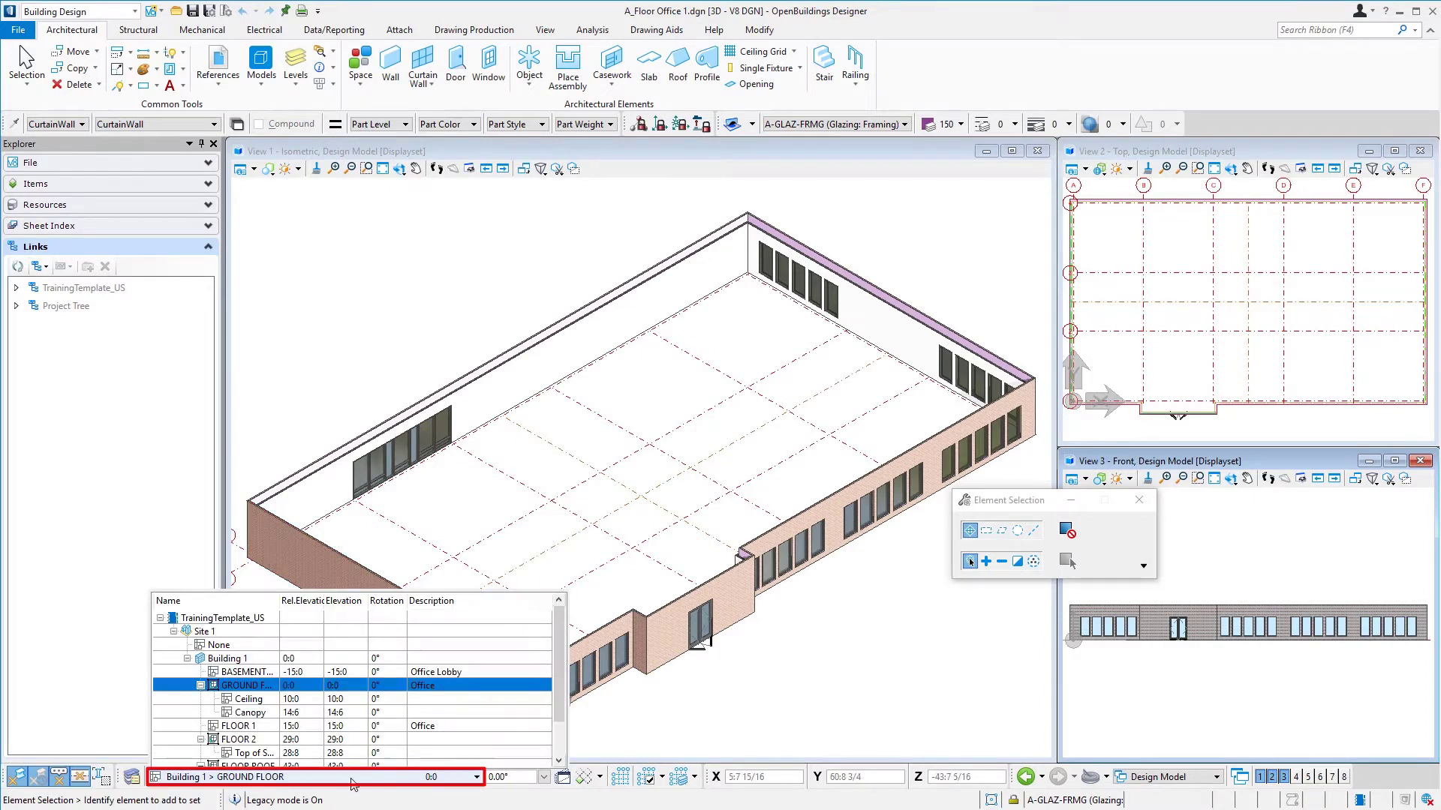
{"action": "left_click", "coordinate": [262, 726]}
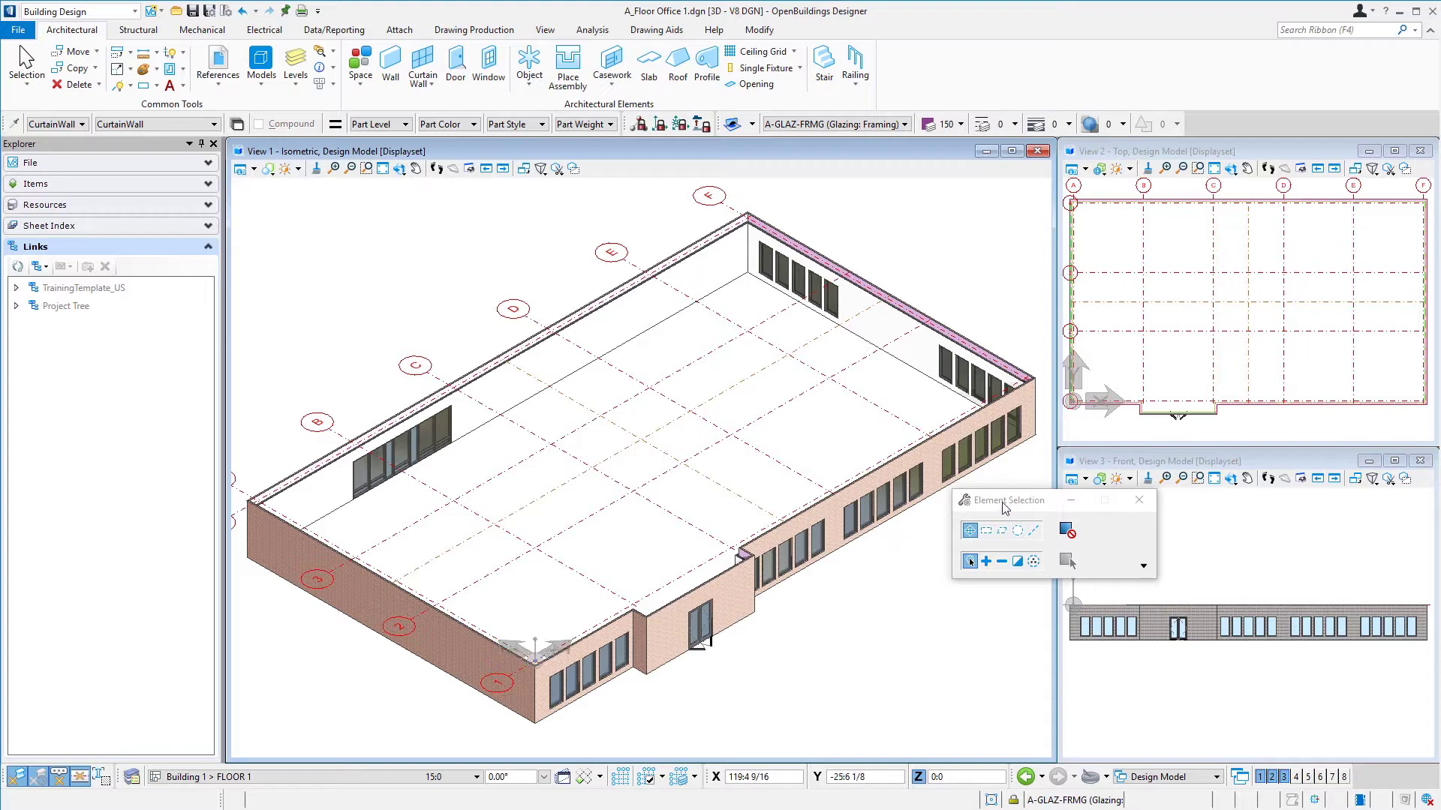
Fence-select all walls and move them 15 ft up in the front plane from the corner point.
{"action": "left_click_drag", "start_coordinate": [1006, 508], "coordinate": [1116, 517]}
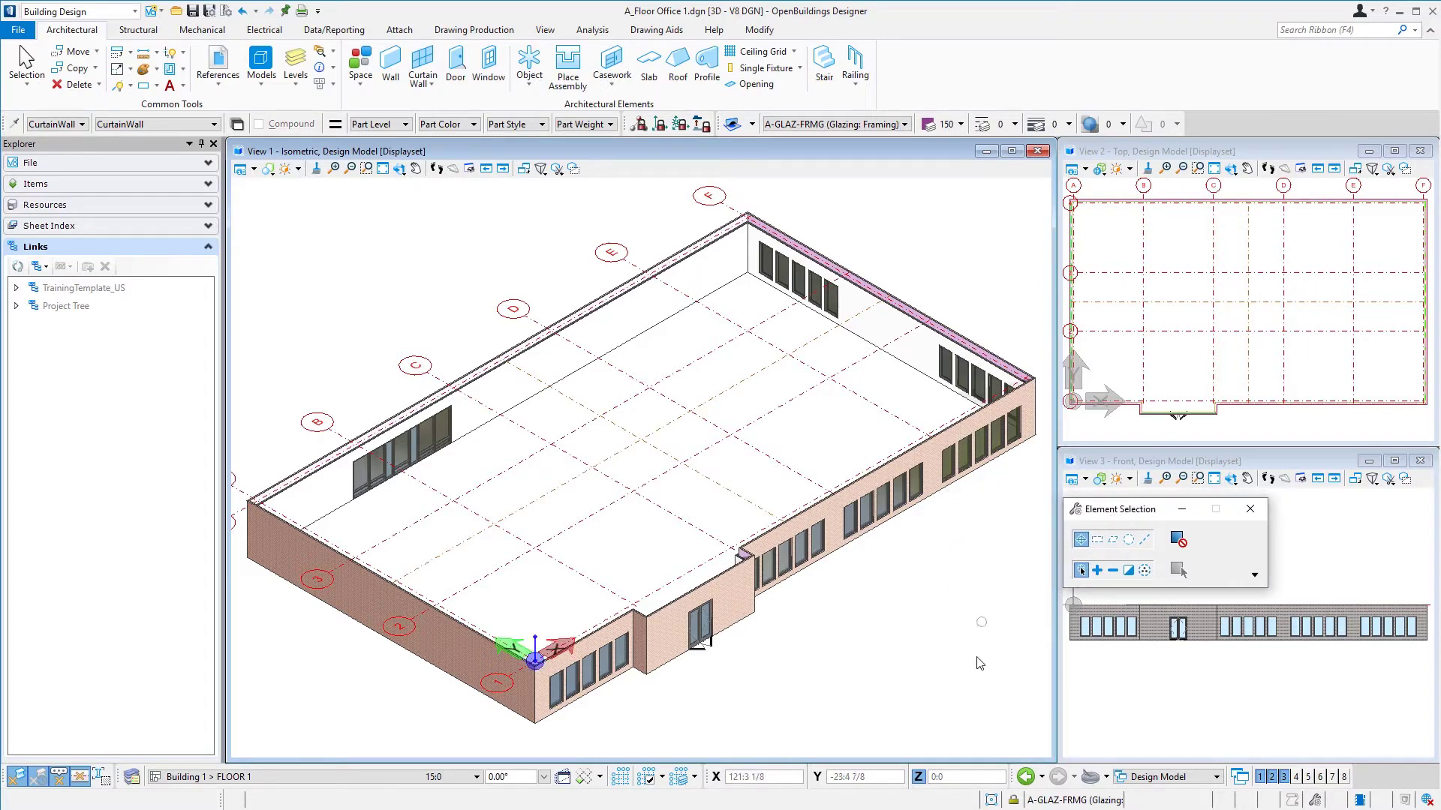
{"action": "left_click_drag", "start_coordinate": [1014, 725], "coordinate": [309, 241]}
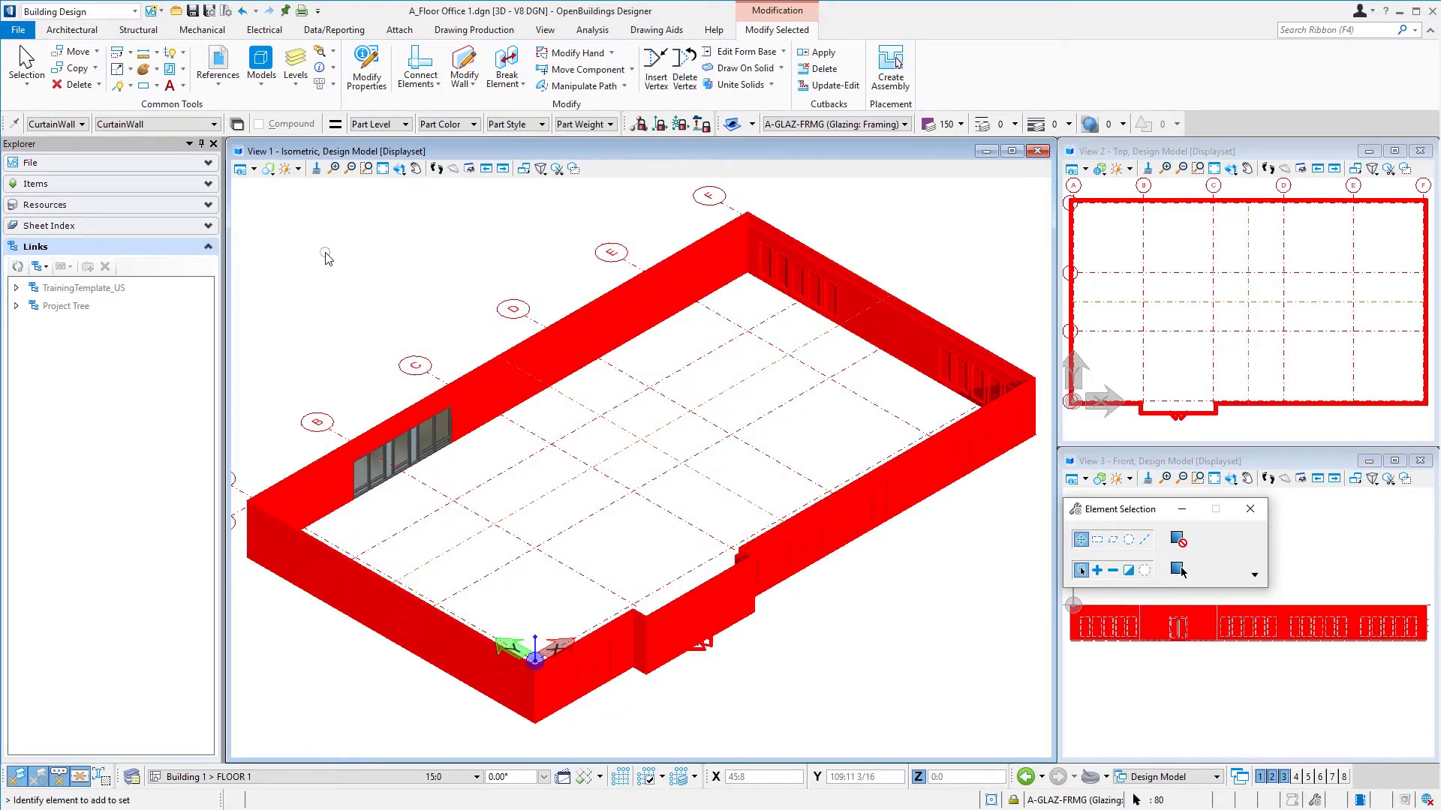
{"action": "right_click", "coordinate": [856, 598]}
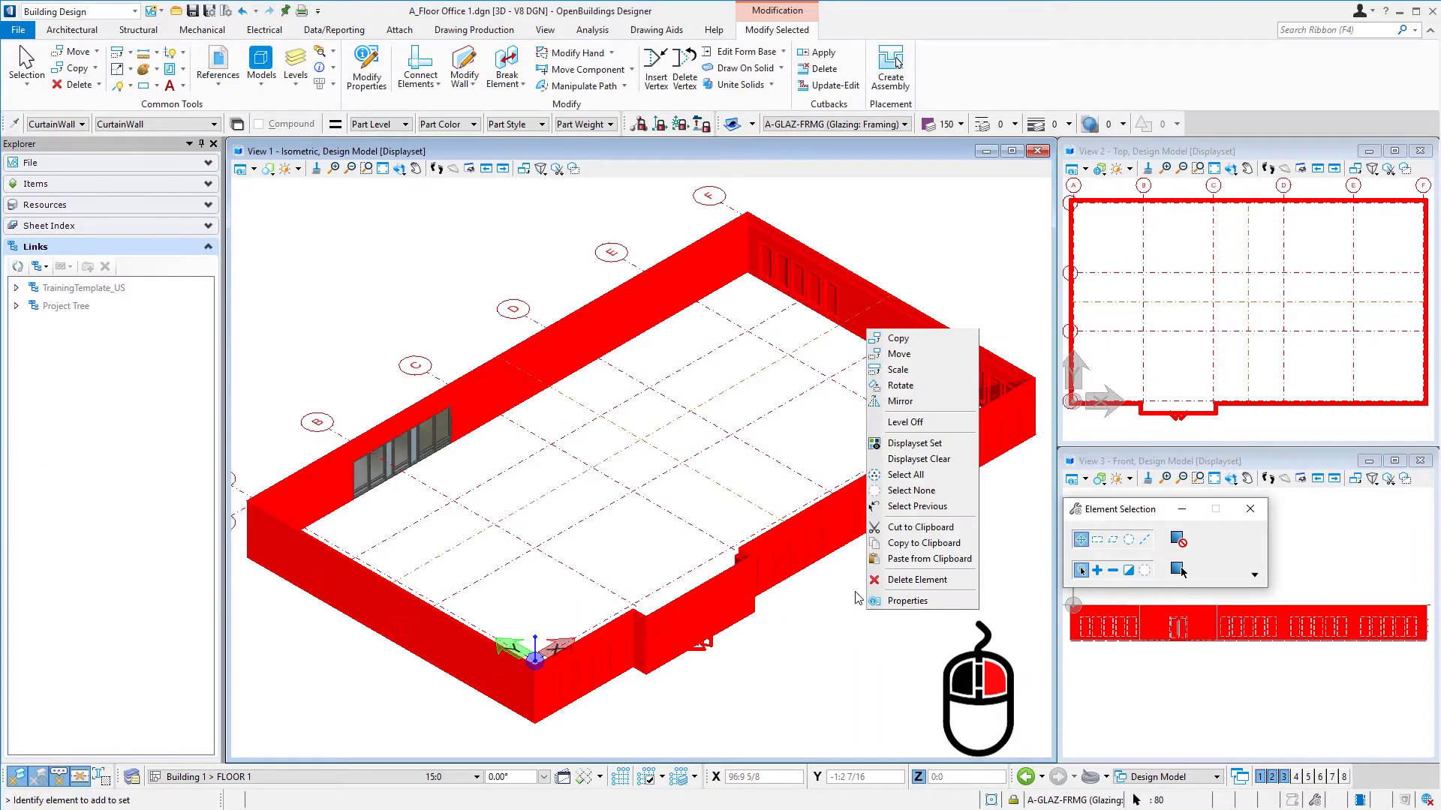
{"action": "left_click", "coordinate": [905, 358]}
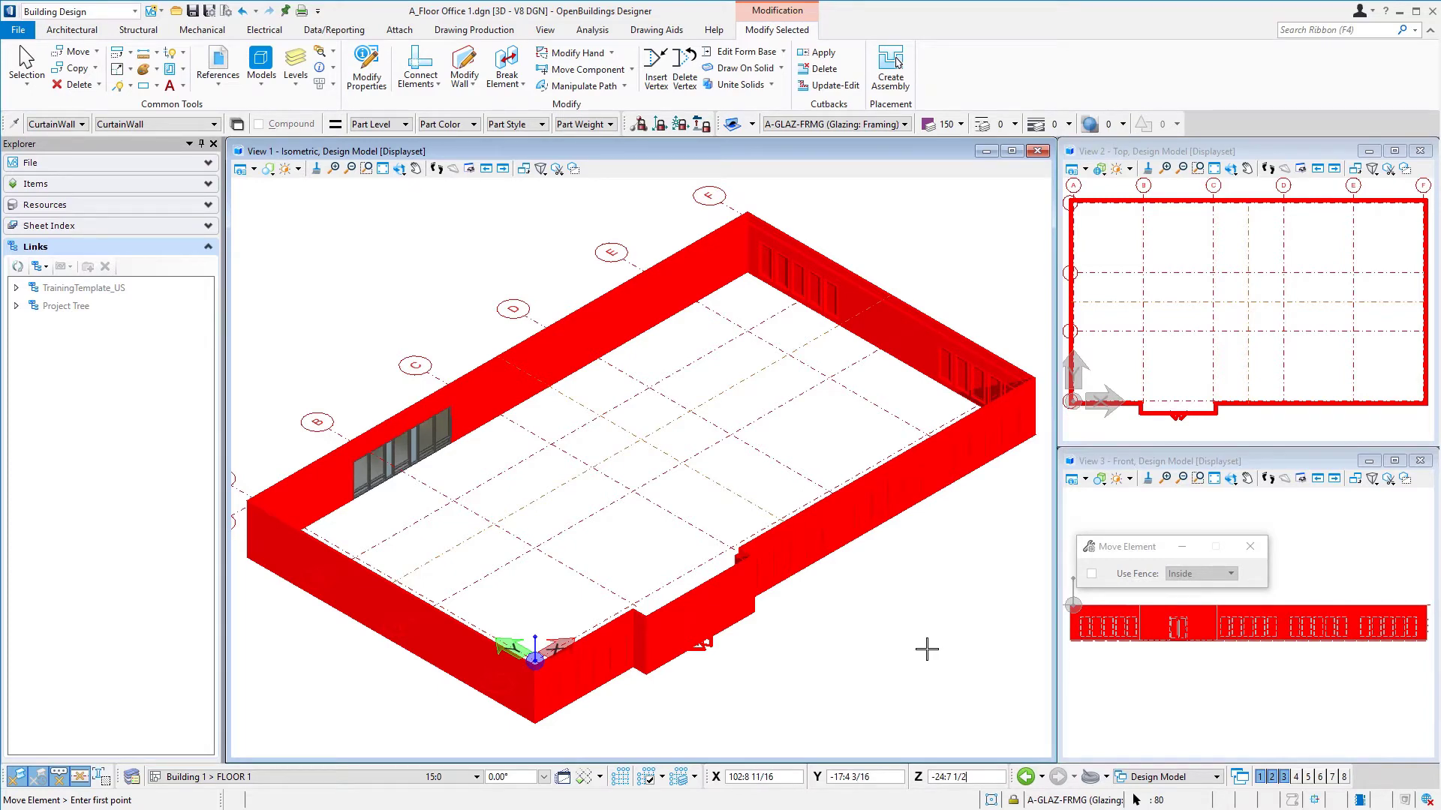
{"action": "left_click", "coordinate": [926, 650]}
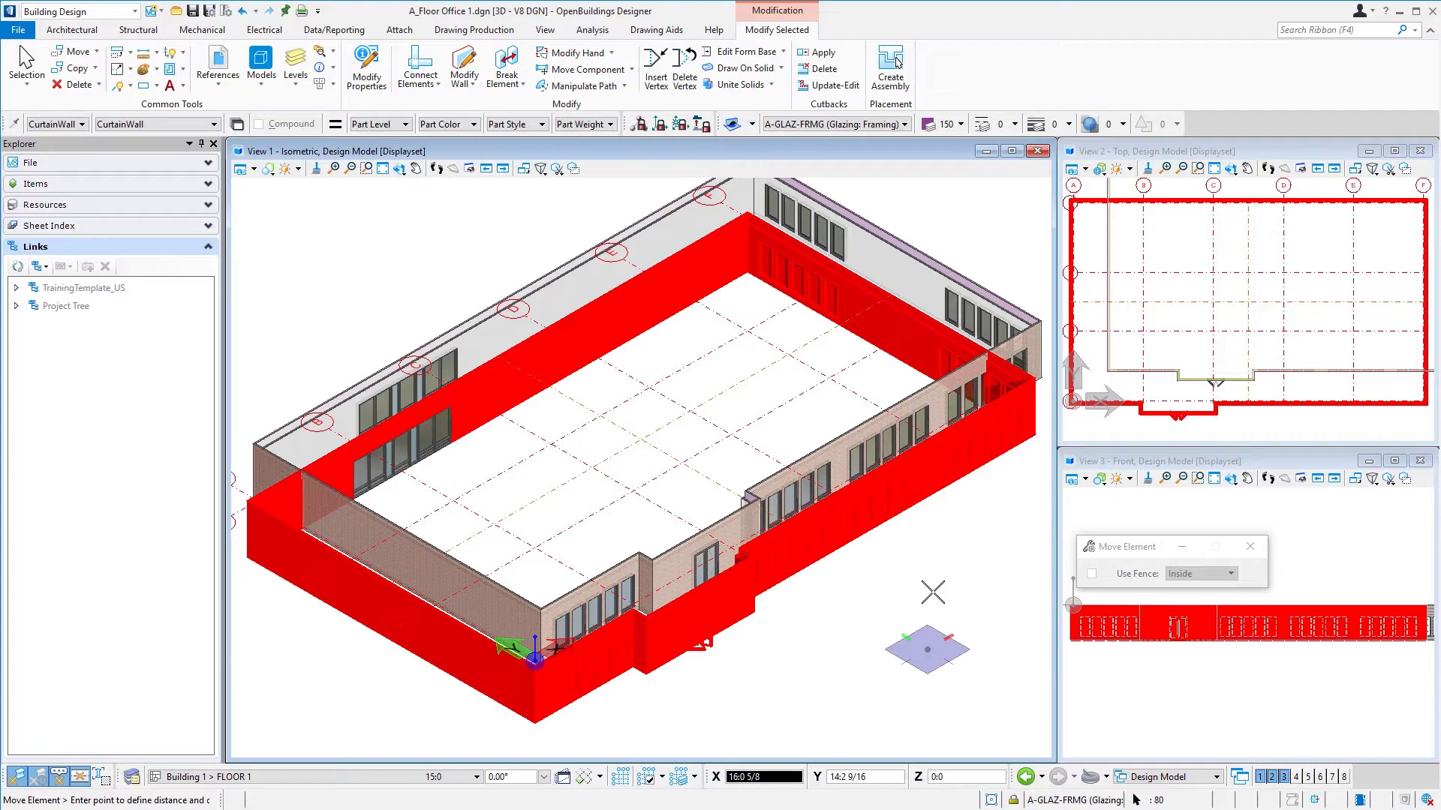
{"action": "key", "text": "f"}
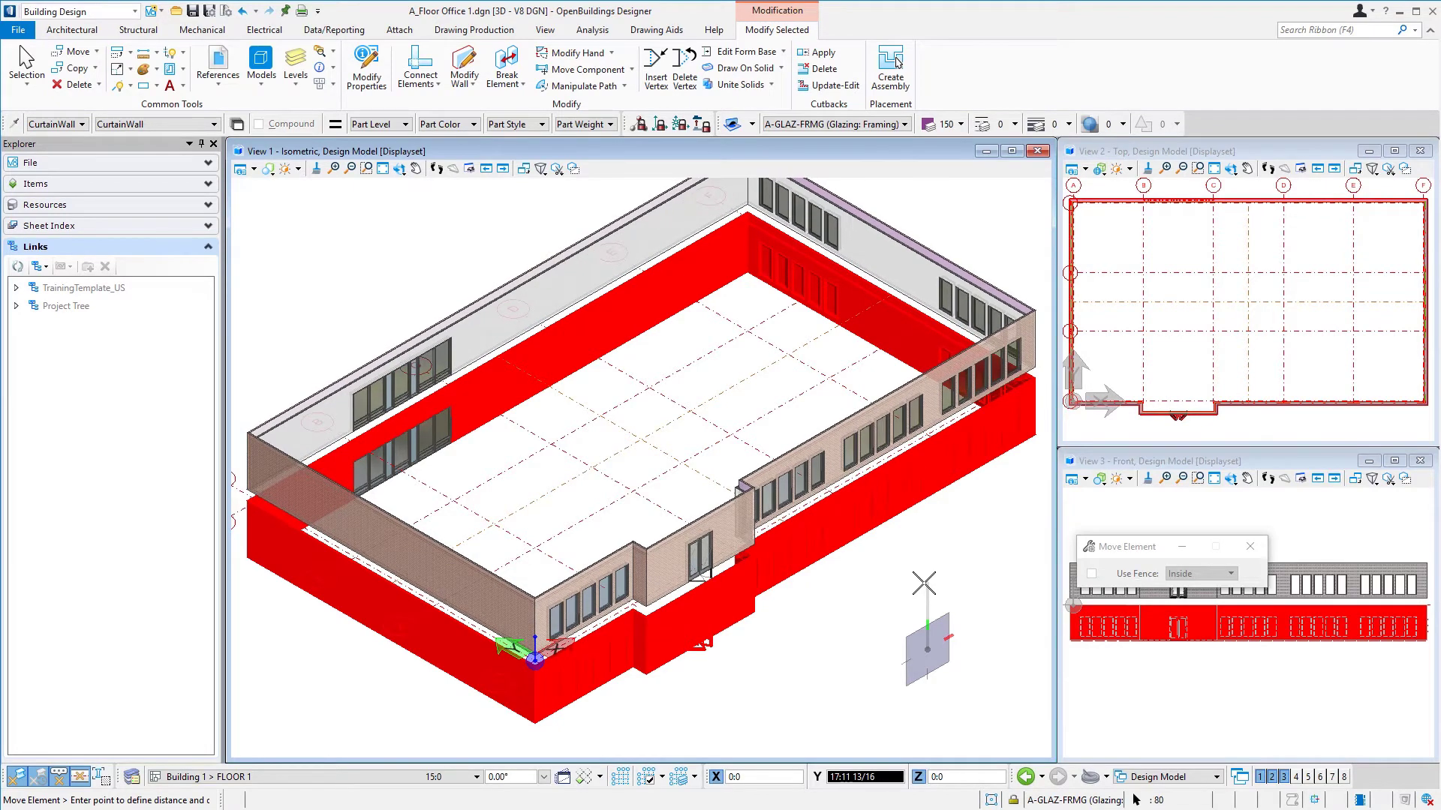
{"action": "key", "text": "Return"}
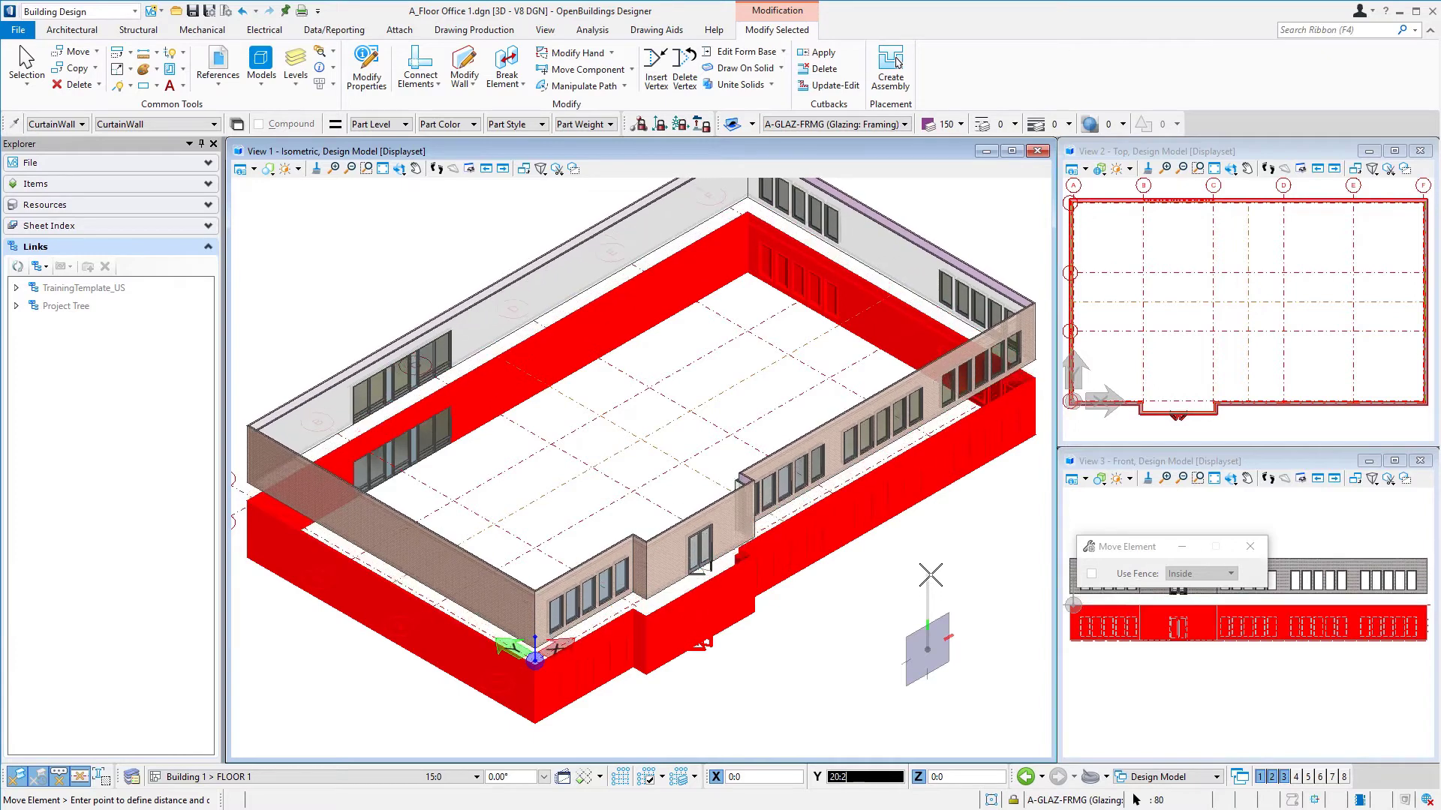
{"action": "type", "text": "17"}
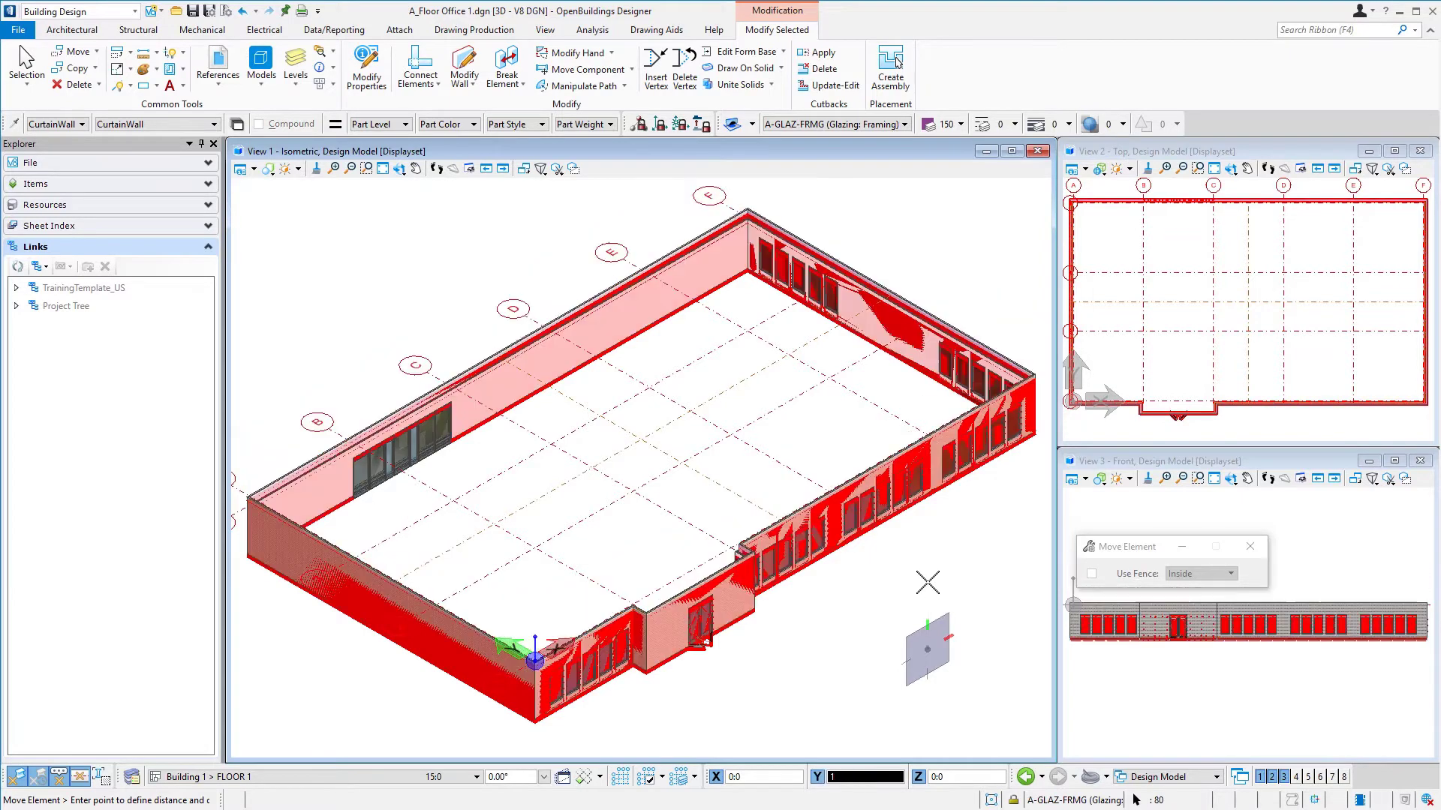
{"action": "type", "text": "15"}
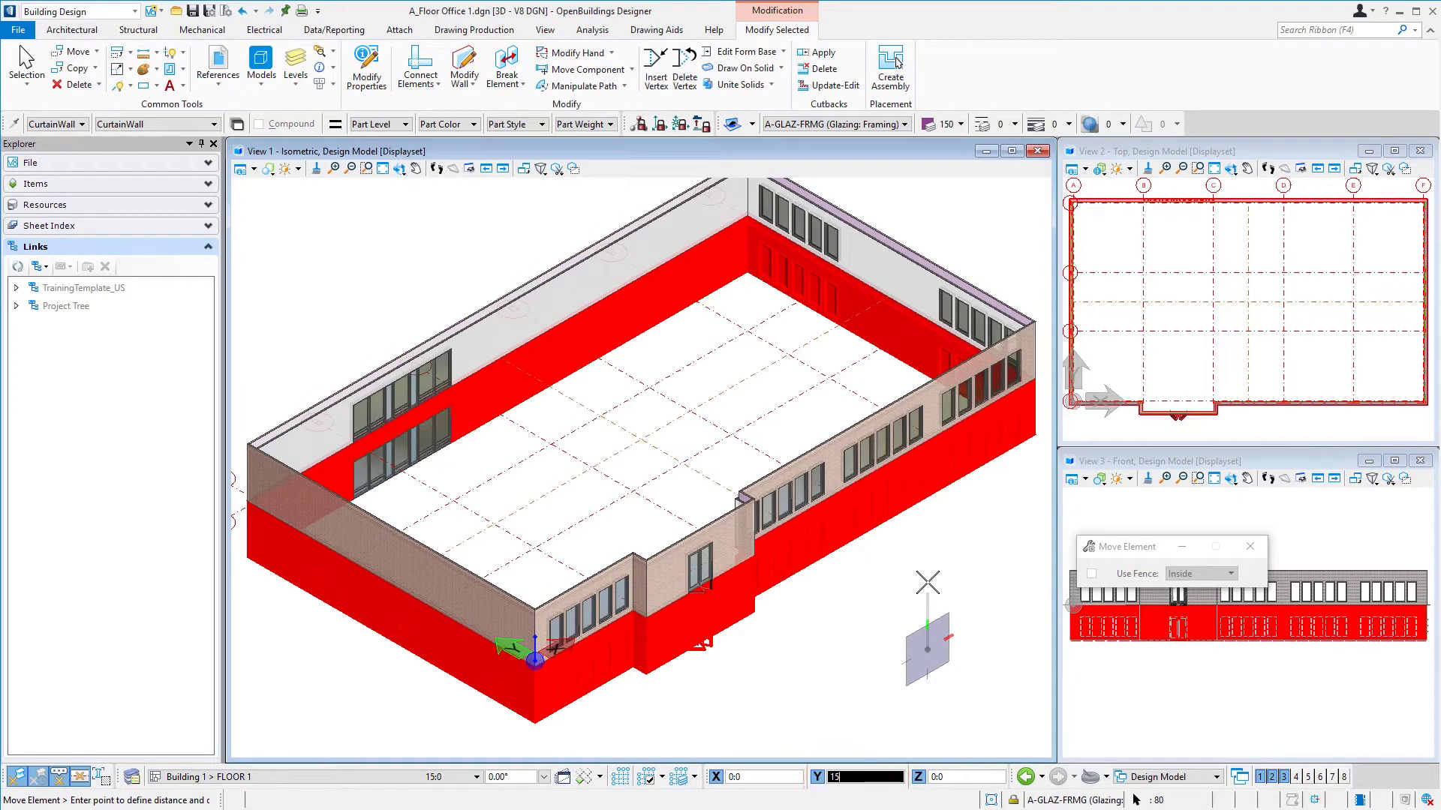
{"action": "left_click", "coordinate": [927, 582]}
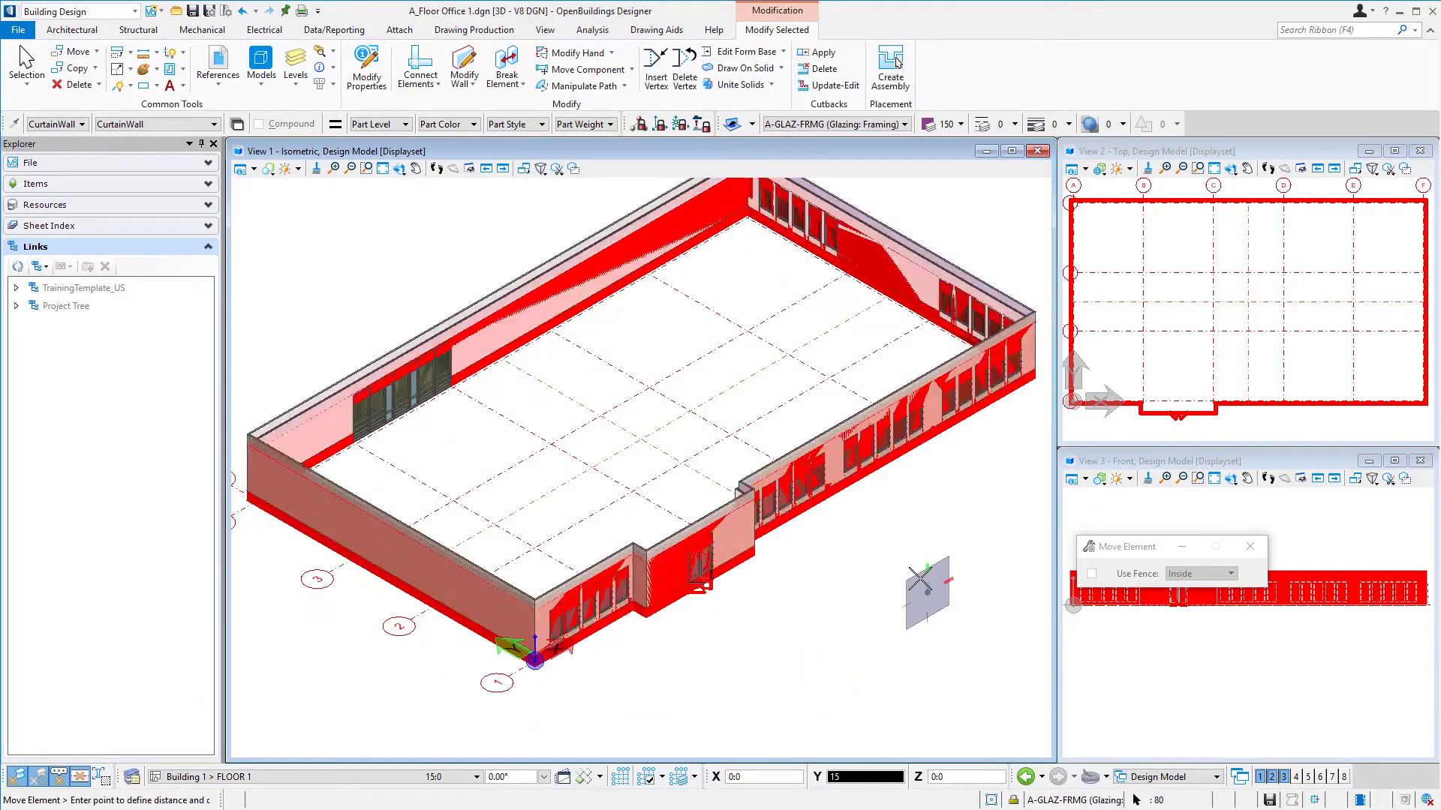
Finish the wall move, then delete the front full-glass double door.
{"action": "right_click", "coordinate": [852, 568]}
{"action": "right_click", "coordinate": [869, 580]}
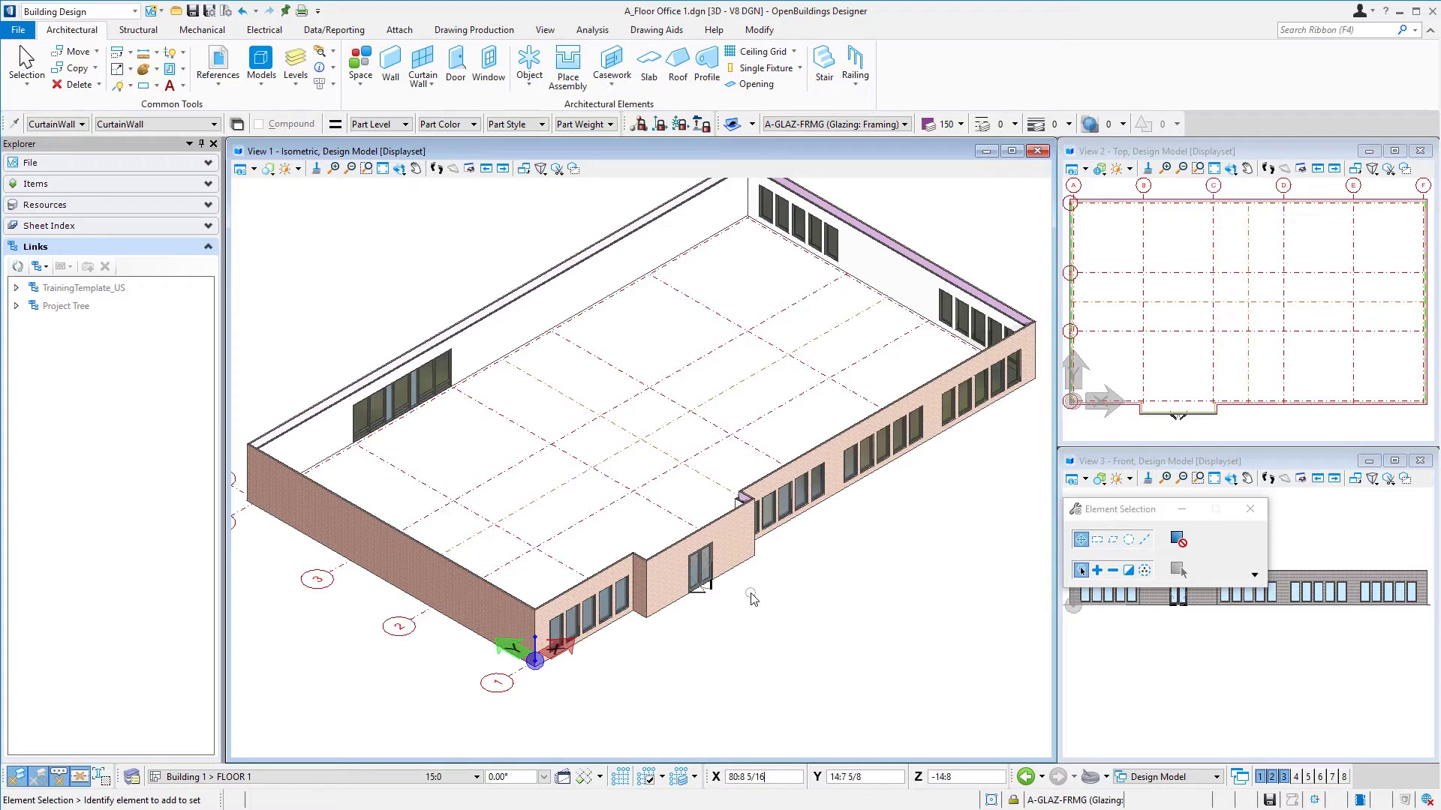
{"action": "right_click", "coordinate": [712, 597]}
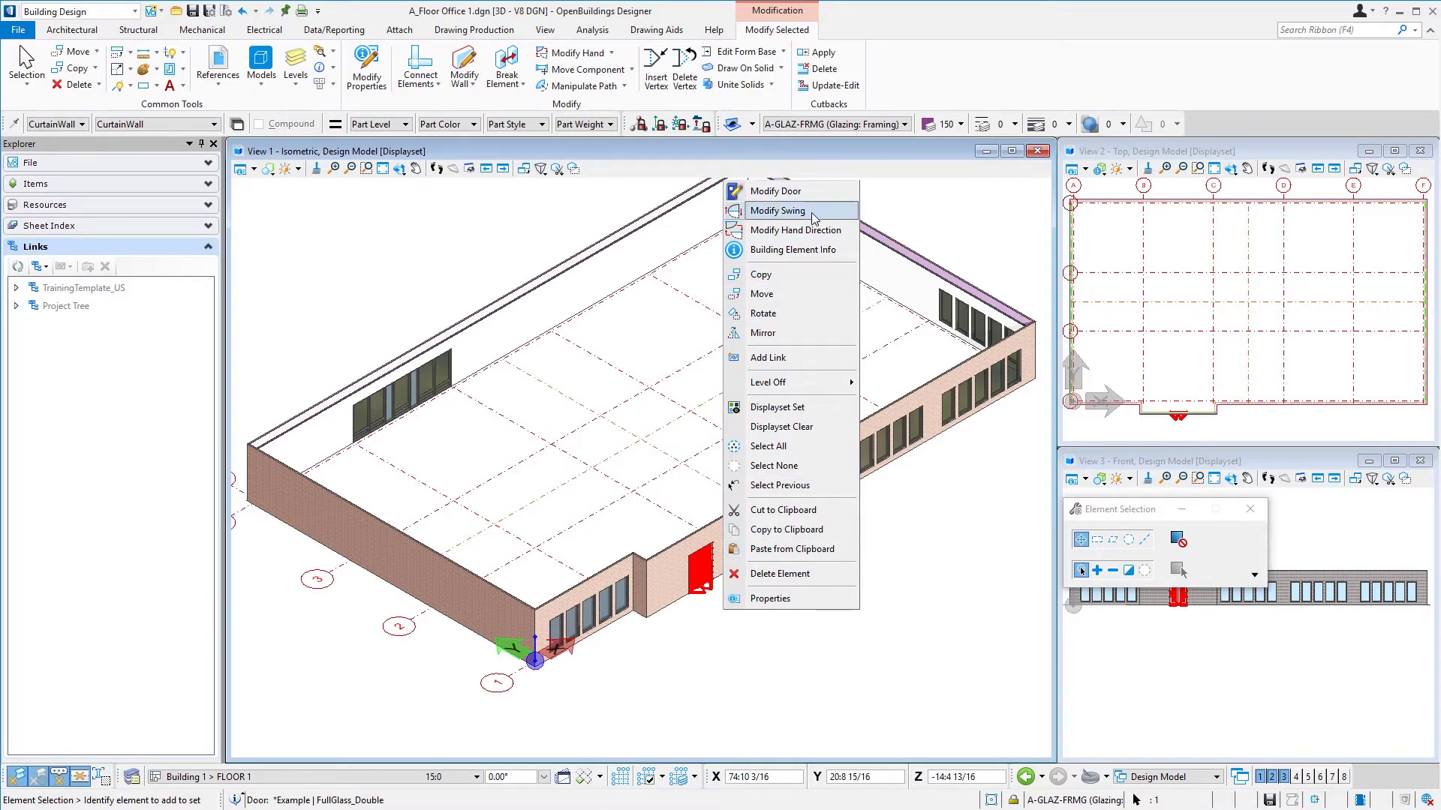
{"action": "left_click", "coordinate": [797, 575]}
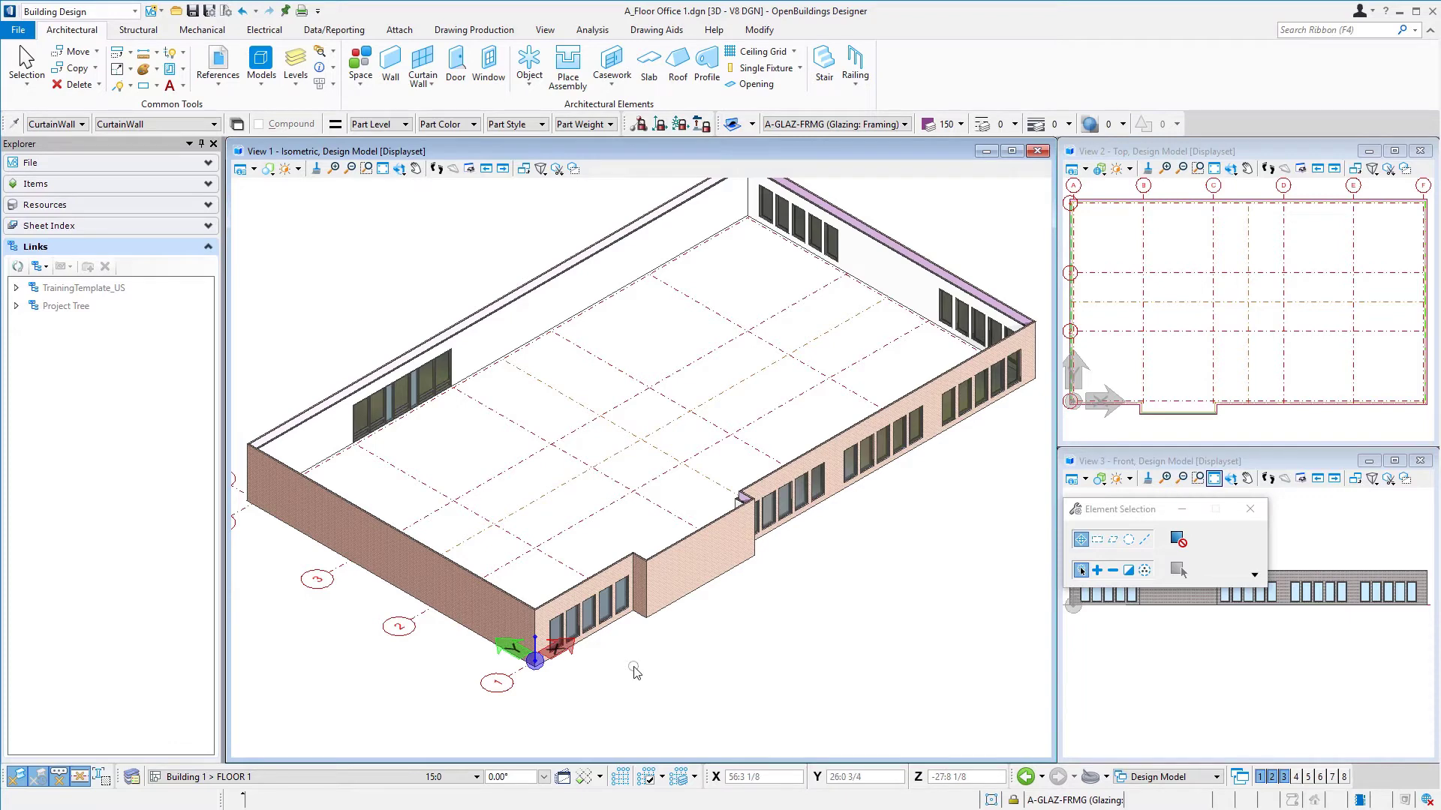
Start Modify Form Height using Add Distance in Absolute mode with a 14:0 height.
{"action": "left_click", "coordinate": [759, 30]}
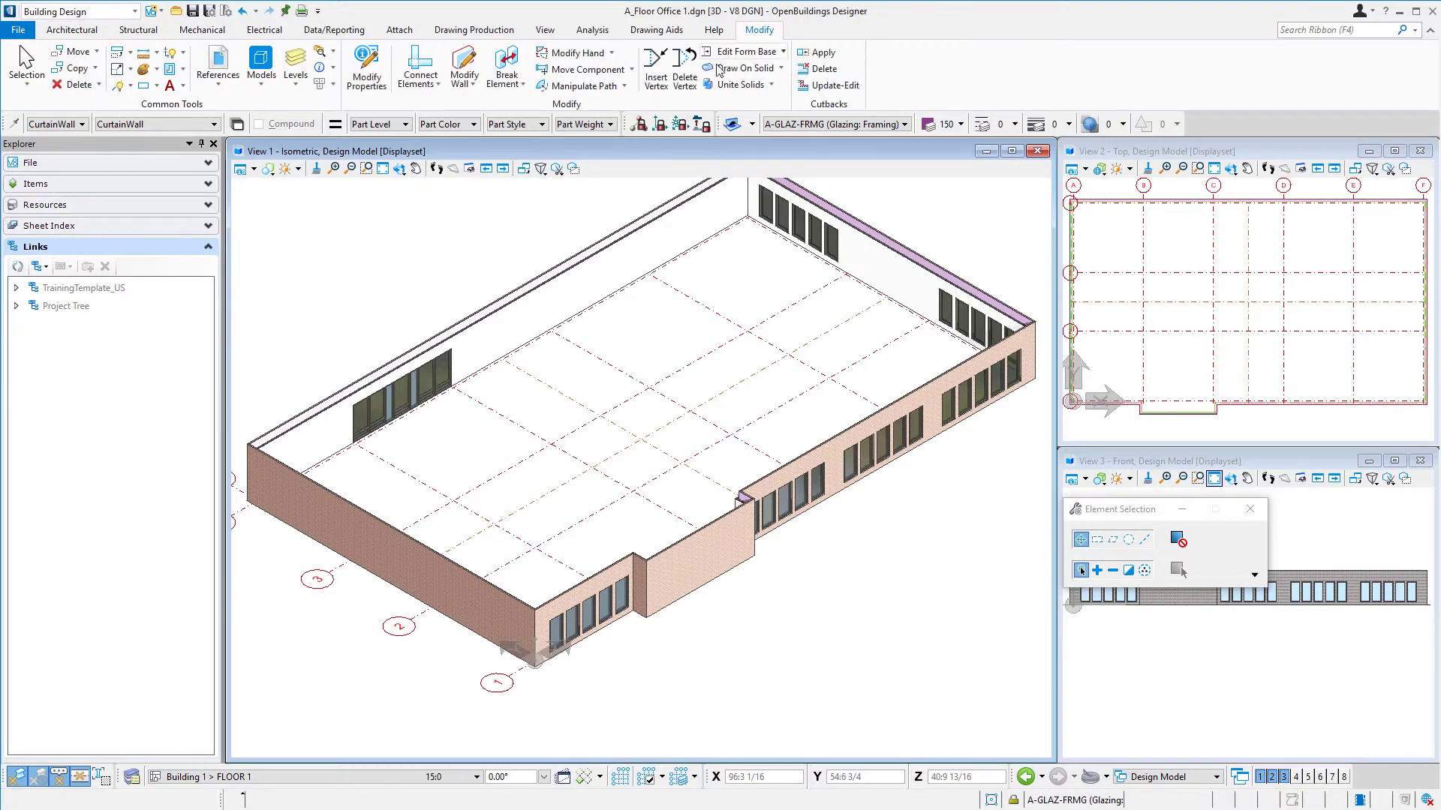
{"action": "left_click", "coordinate": [465, 63]}
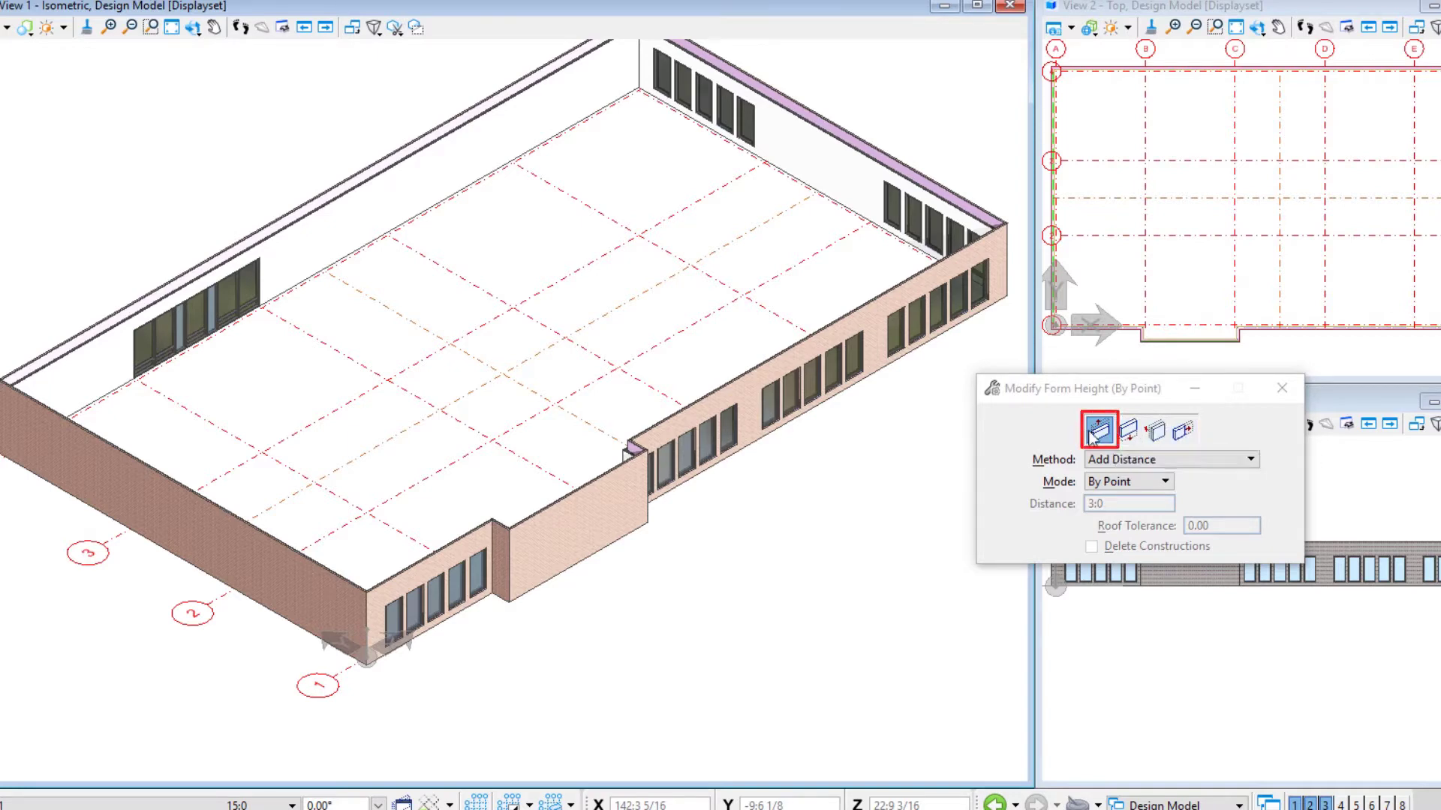
{"action": "left_click", "coordinate": [1156, 461]}
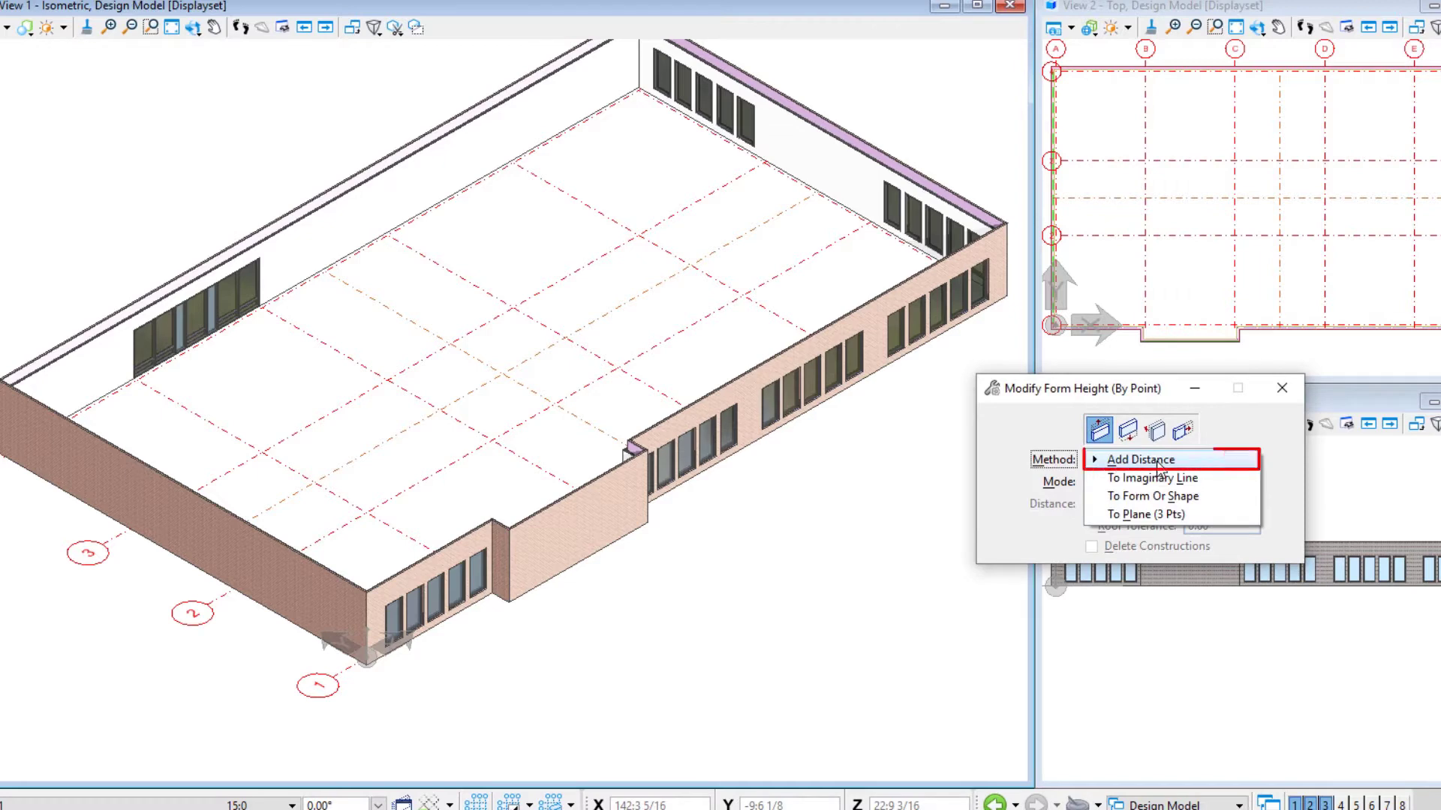
{"action": "left_click", "coordinate": [1161, 466]}
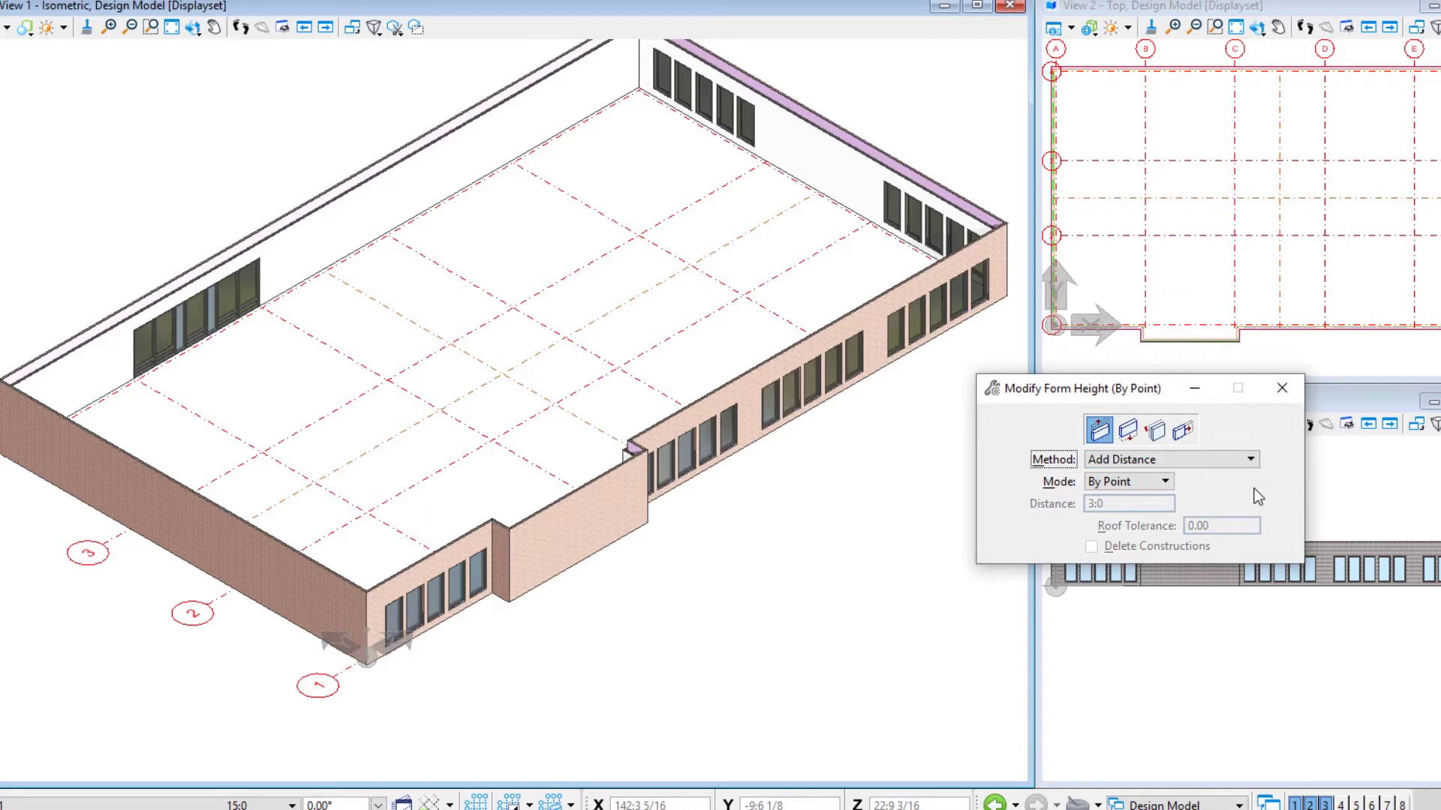
{"action": "left_click", "coordinate": [1156, 482]}
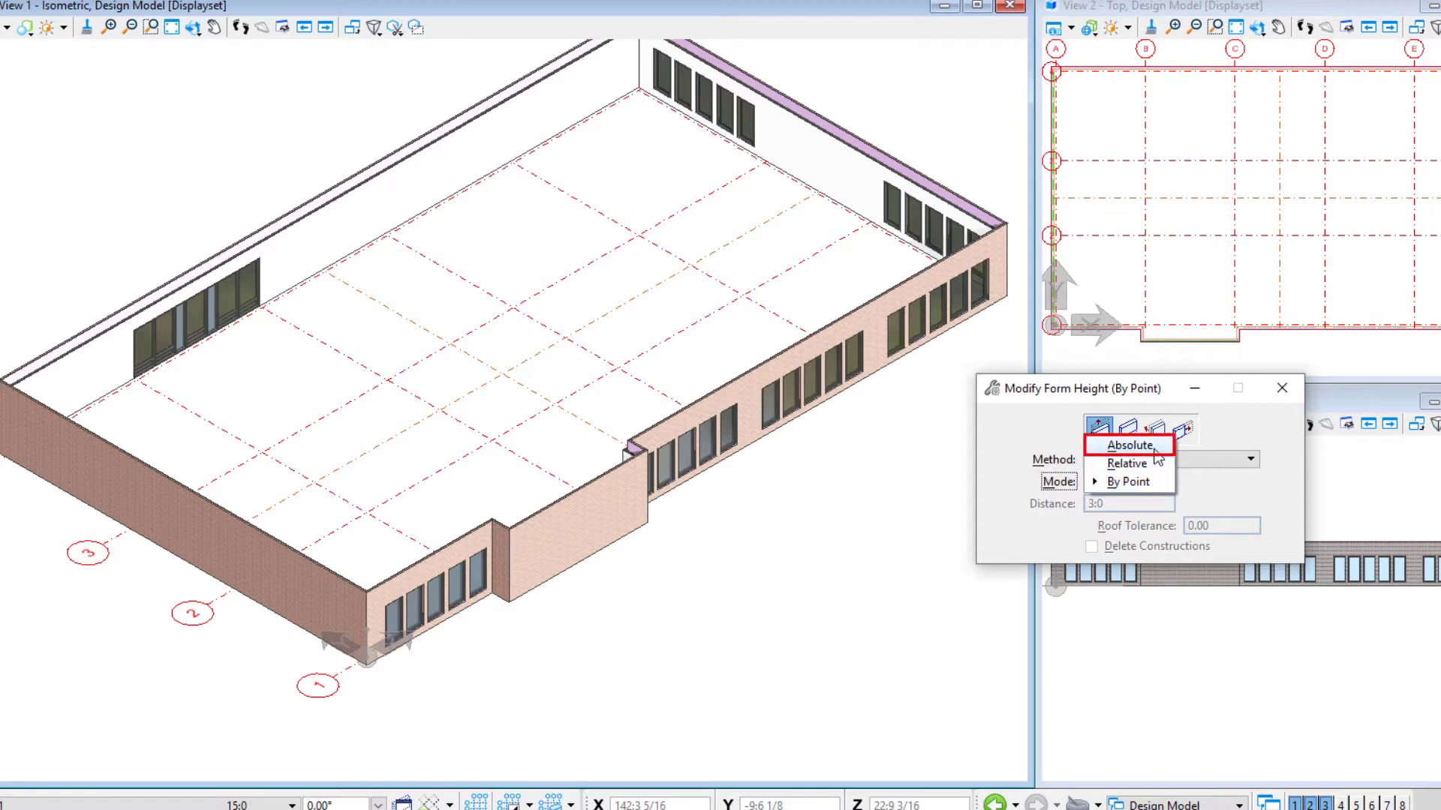
{"action": "left_click", "coordinate": [1156, 450]}
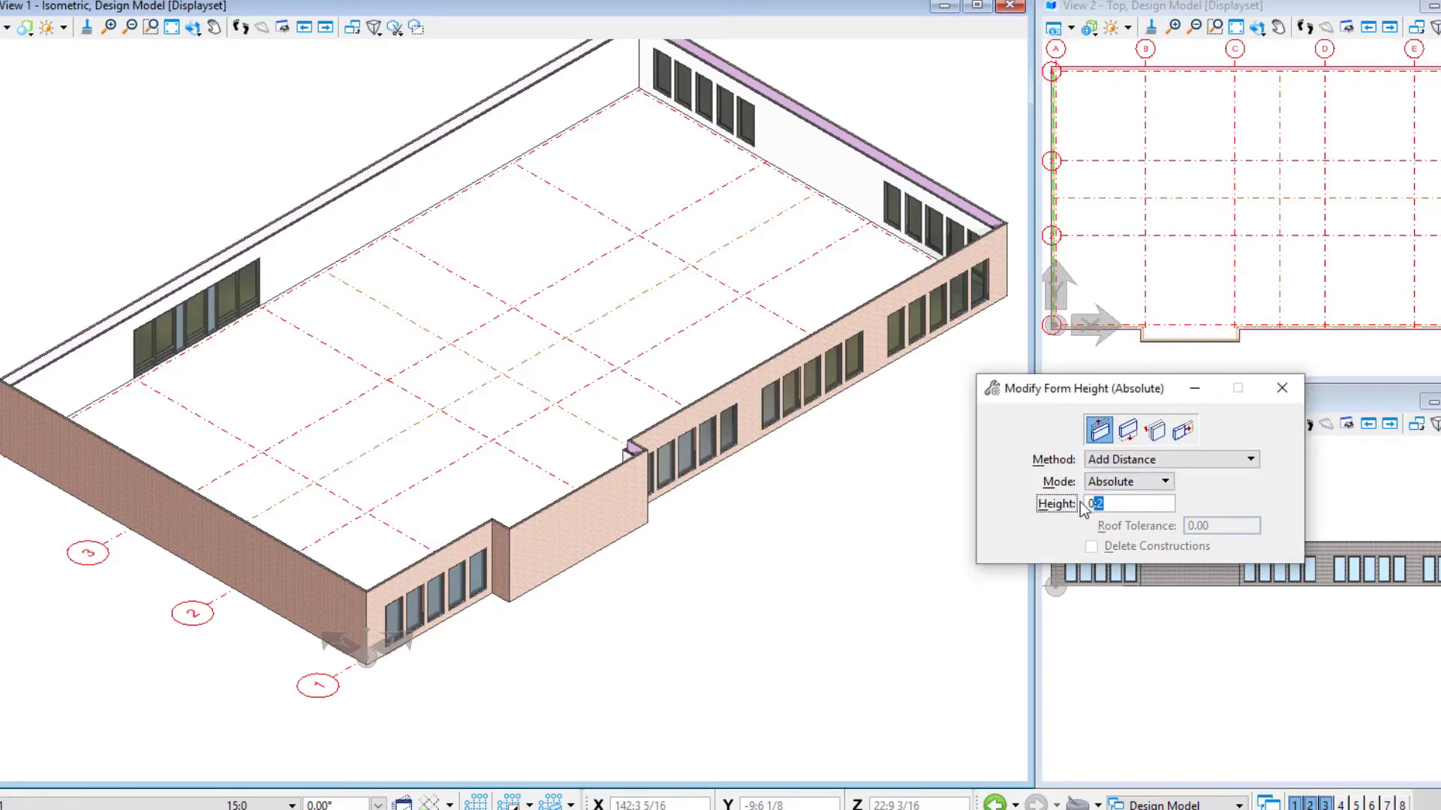
{"action": "type", "text": "14"}
{"action": "key", "text": "Tab"}
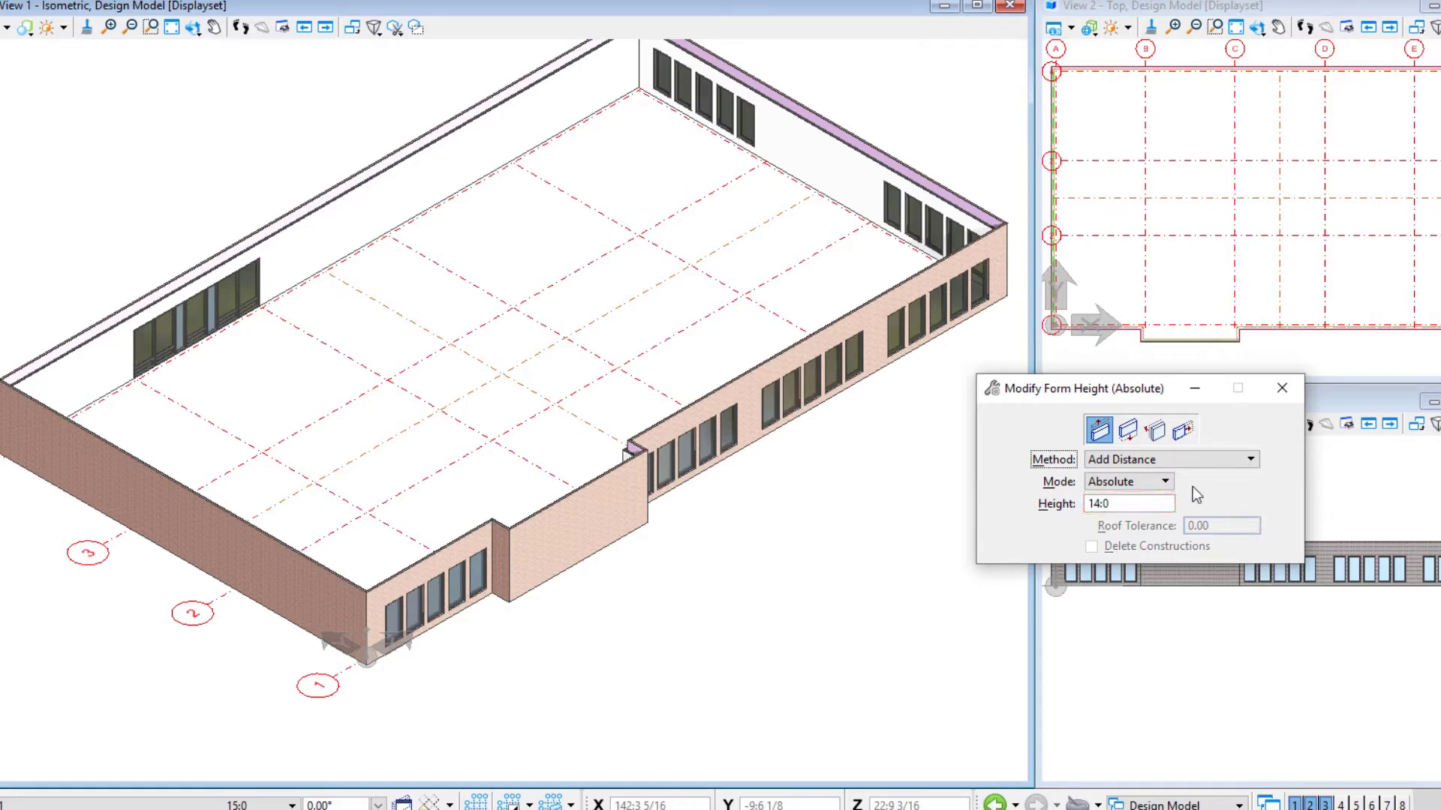
Try Relative mode with a -1:0 distance, then switch the mode back to Absolute.
{"action": "left_click", "coordinate": [1135, 482]}
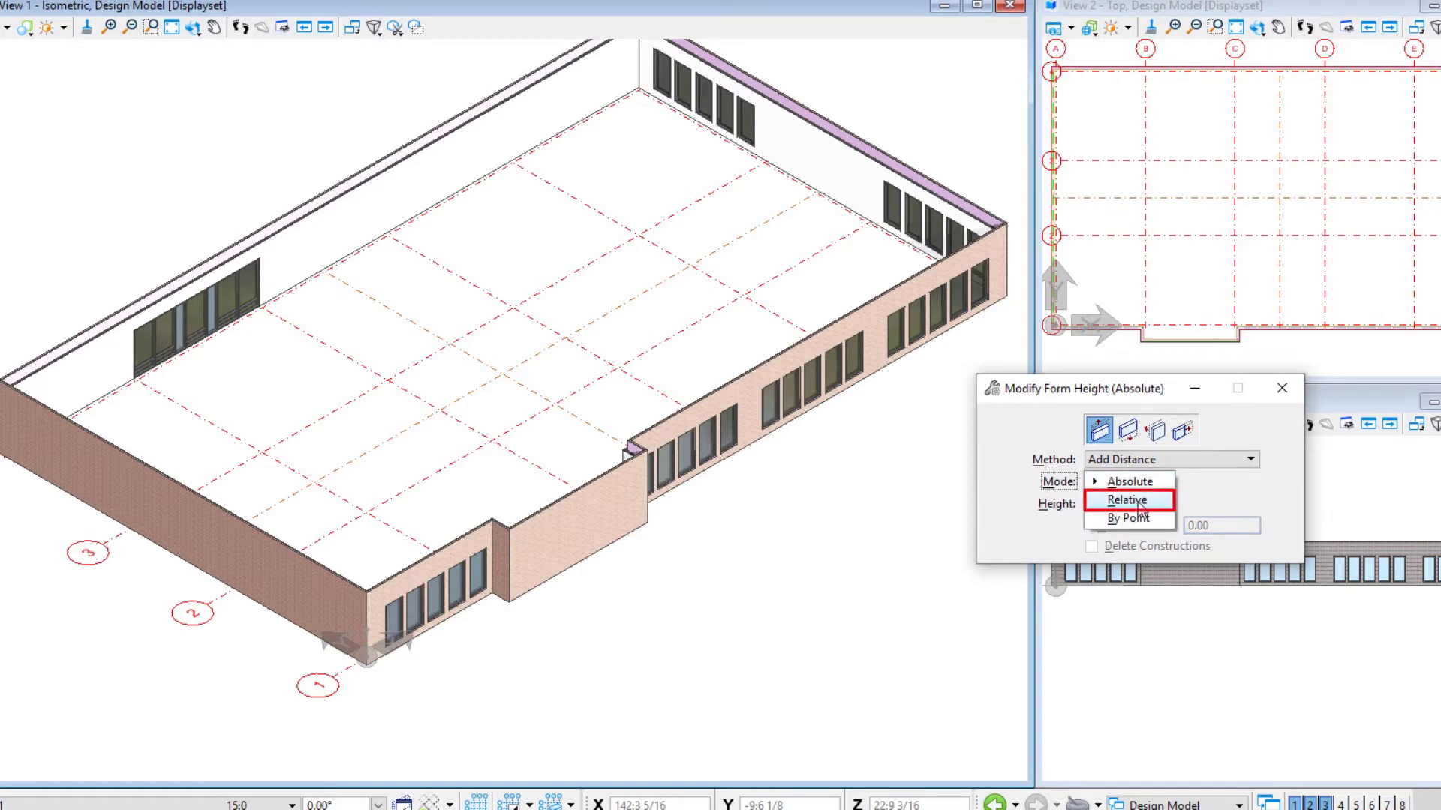
{"action": "left_click", "coordinate": [1137, 503]}
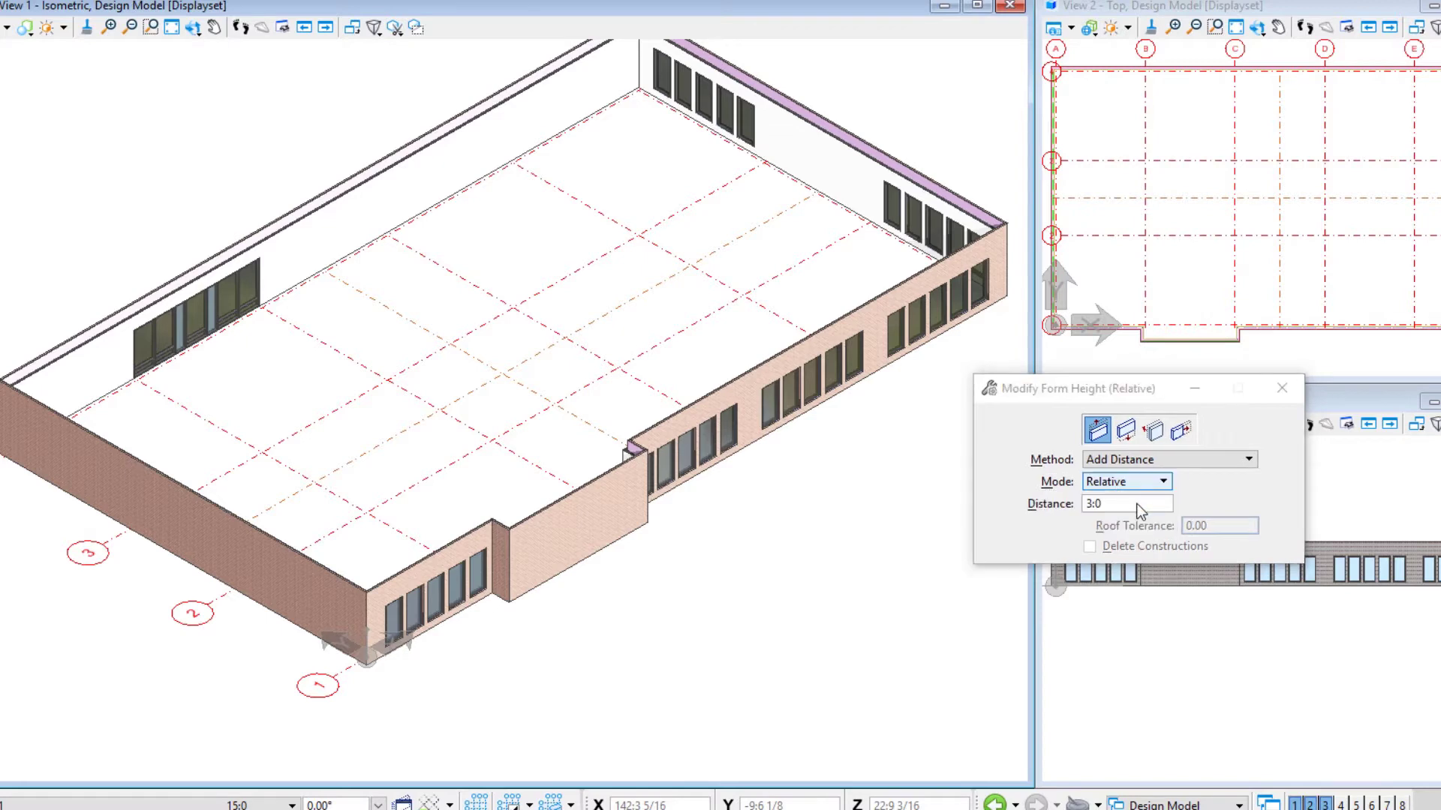
{"action": "key", "text": "Tab"}
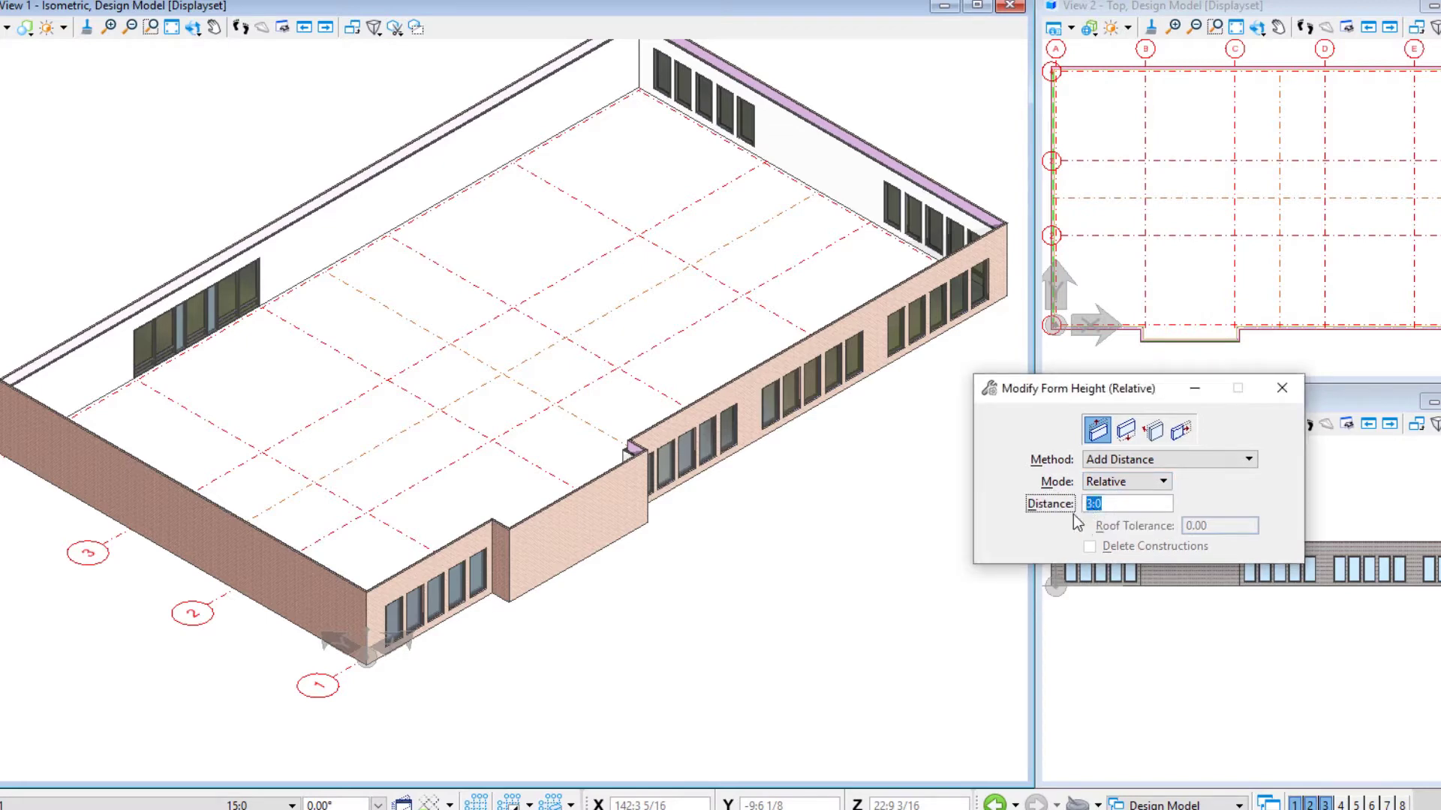
{"action": "type", "text": "-1"}
{"action": "key", "text": "Tab"}
{"action": "left_click", "coordinate": [1129, 482]}
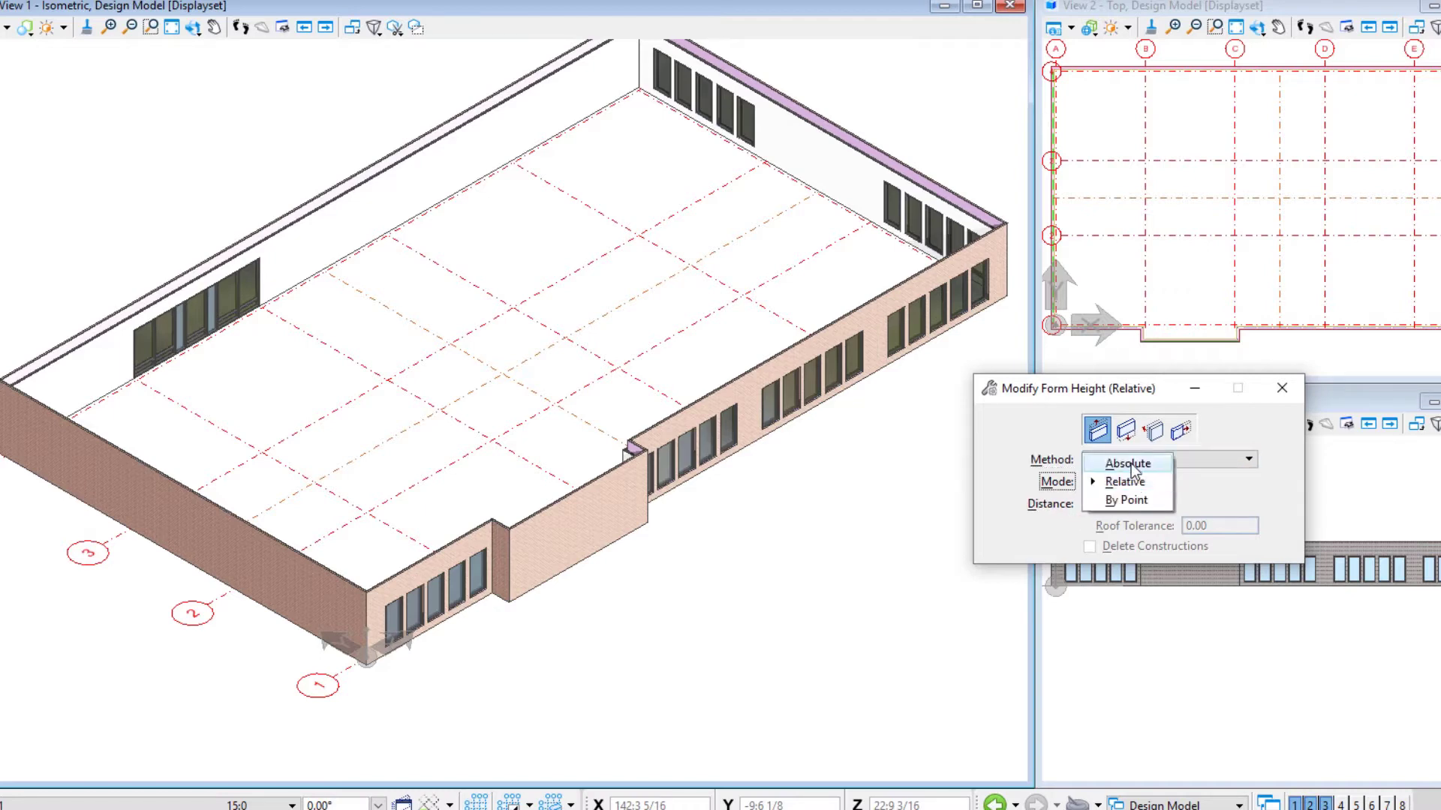
{"action": "left_click", "coordinate": [1128, 464]}
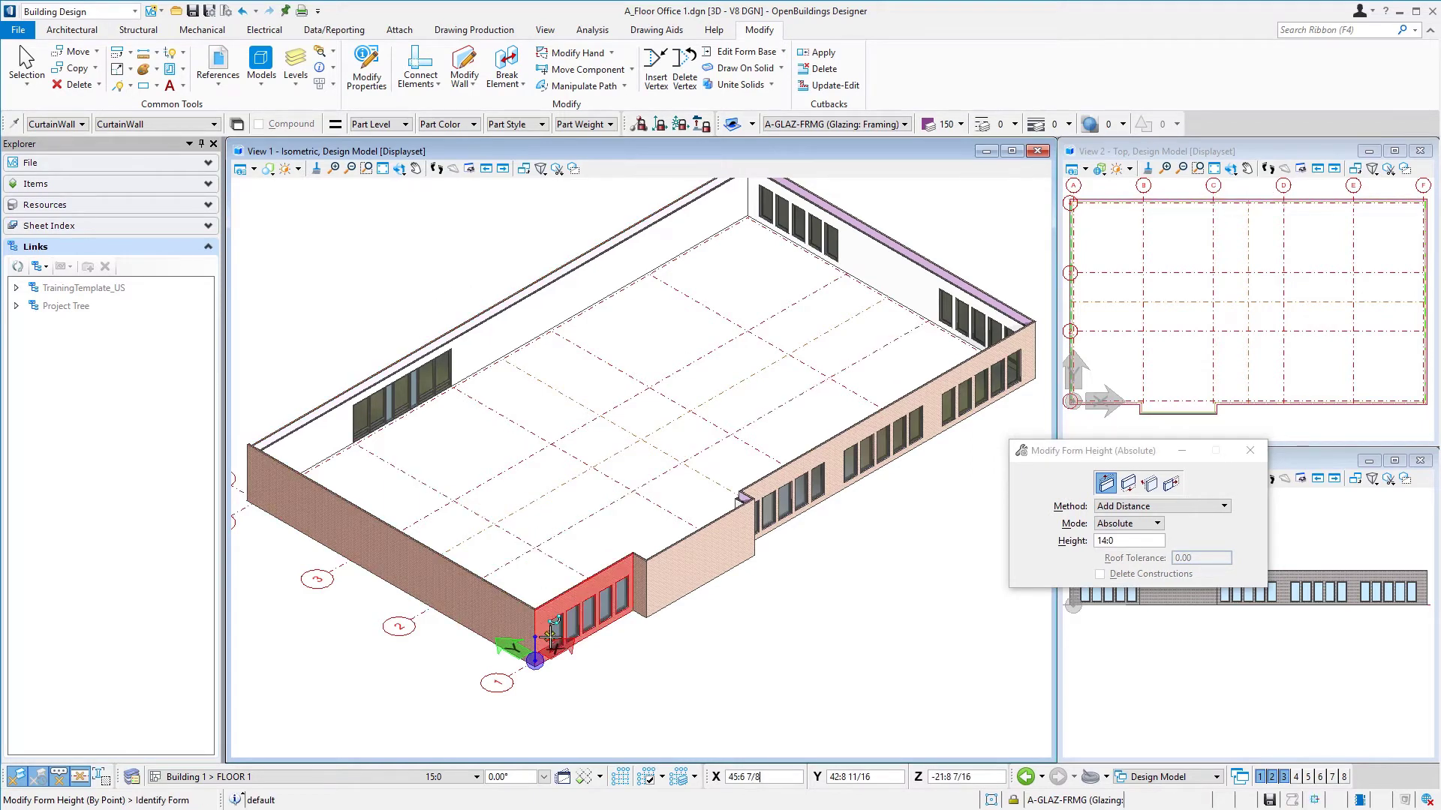
Pick the right-hand wall form and apply the 14:0 absolute height to it.
{"action": "scroll", "coordinate": [525, 420], "scroll_direction": "down", "scroll_amount": 2}
{"action": "scroll", "coordinate": [742, 395], "scroll_direction": "up", "scroll_amount": 5}
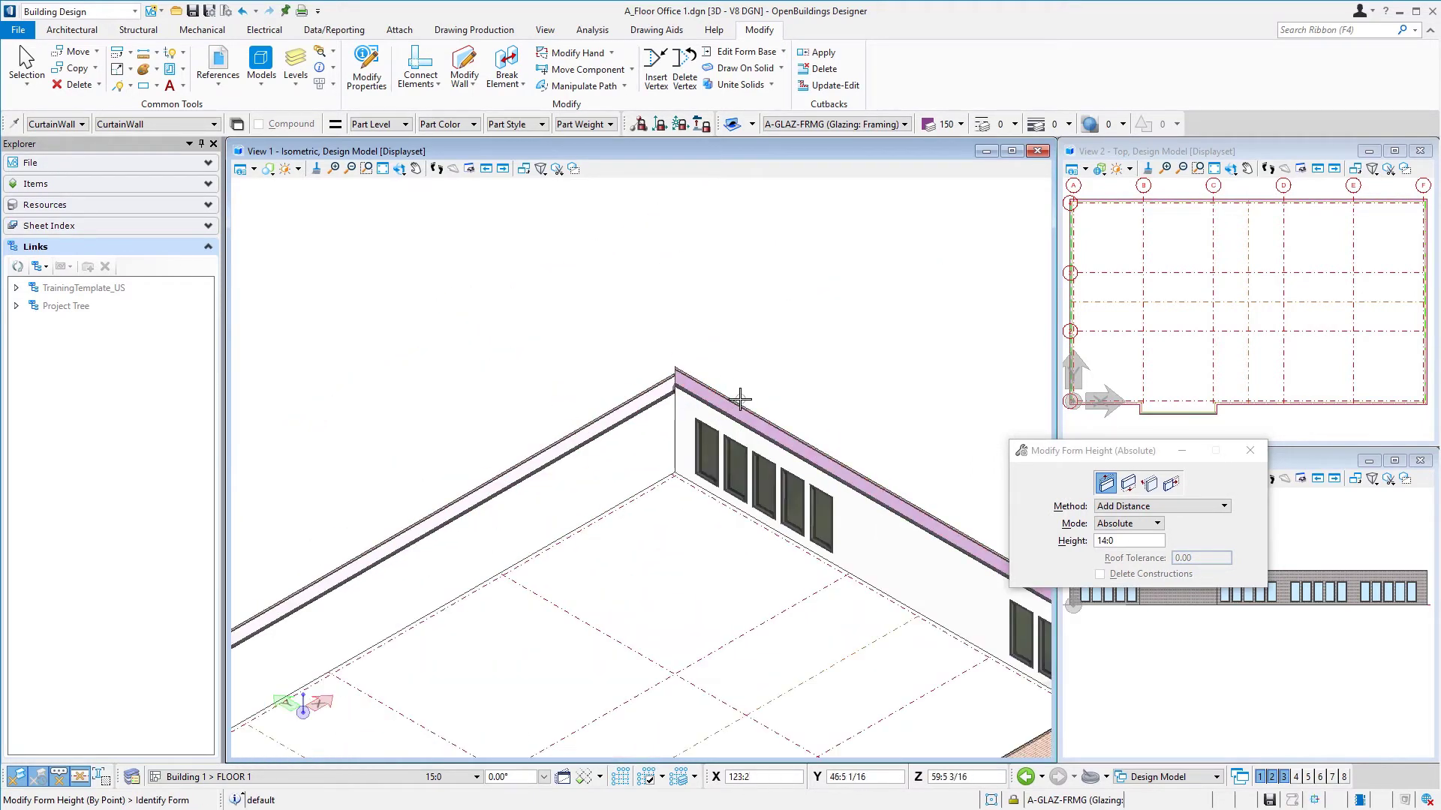
{"action": "scroll", "coordinate": [759, 258], "scroll_direction": "down", "scroll_amount": 3}
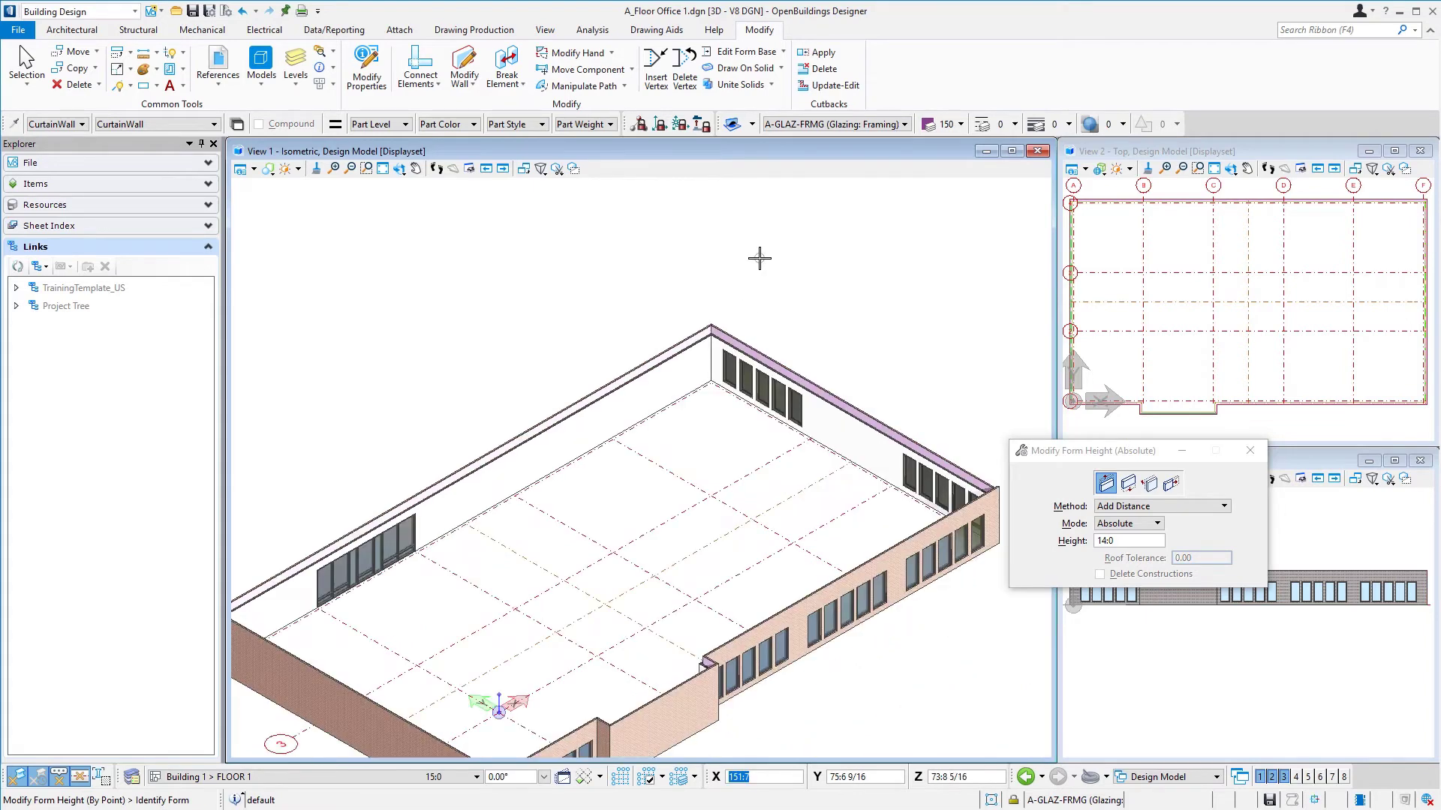
{"action": "left_click", "coordinate": [859, 555]}
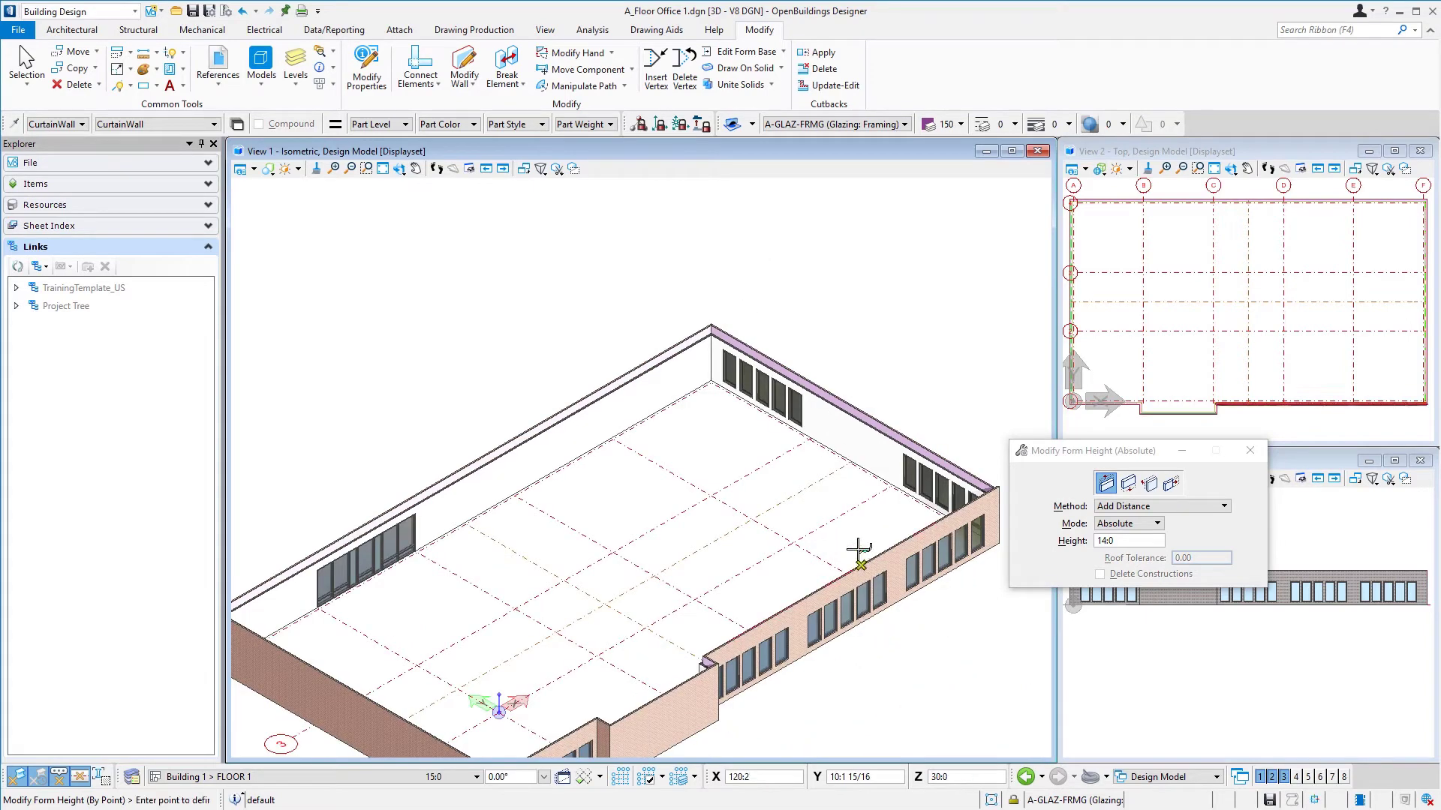
{"action": "left_click", "coordinate": [900, 279]}
{"action": "scroll", "coordinate": [874, 497], "scroll_direction": "down", "scroll_amount": 2}
{"action": "scroll", "coordinate": [874, 498], "scroll_direction": "up", "scroll_amount": 2}
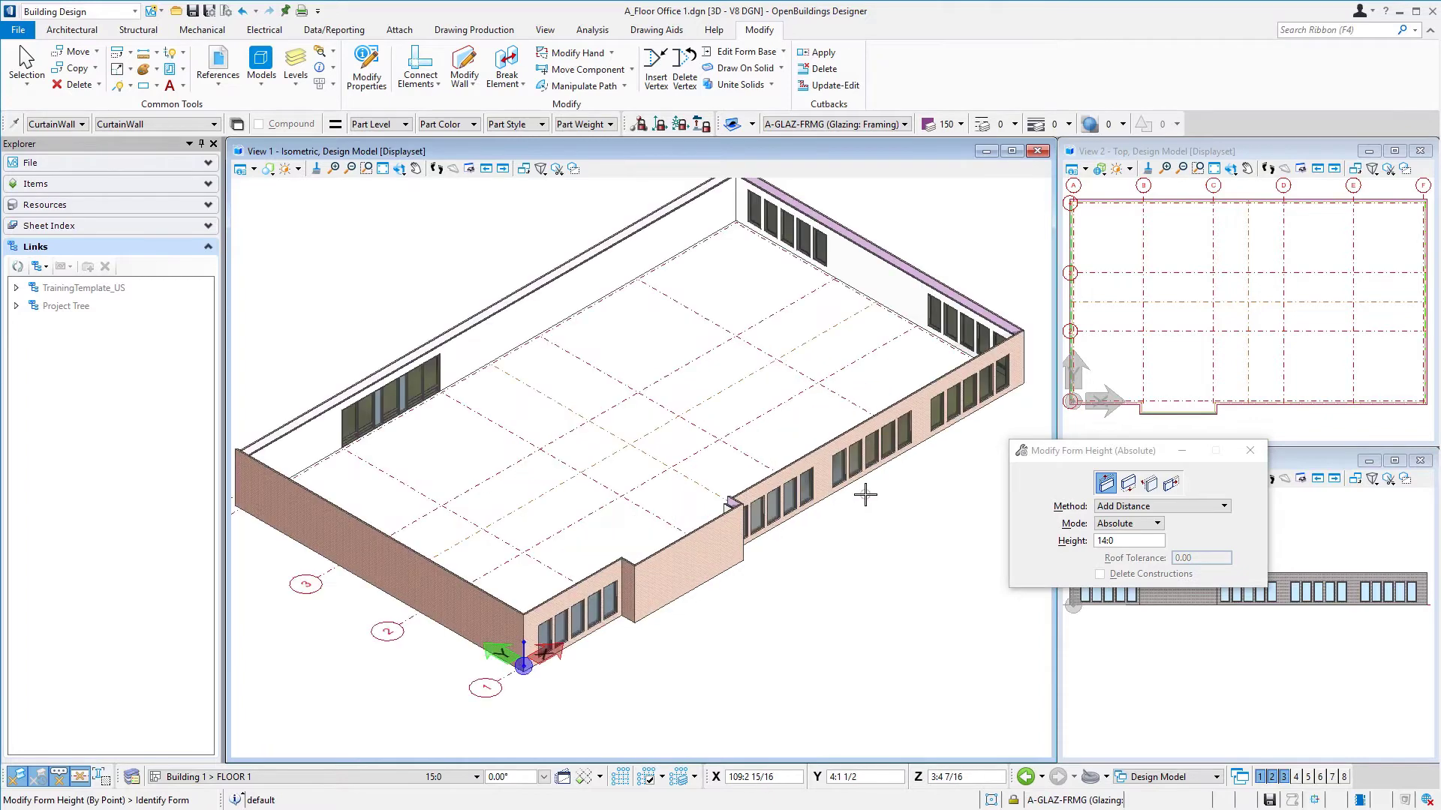
Raise the small pink corner form to 14:0, fit the building in view, and save settings.
{"action": "left_click", "coordinate": [637, 129]}
{"action": "scroll", "coordinate": [773, 477], "scroll_direction": "up", "scroll_amount": 5}
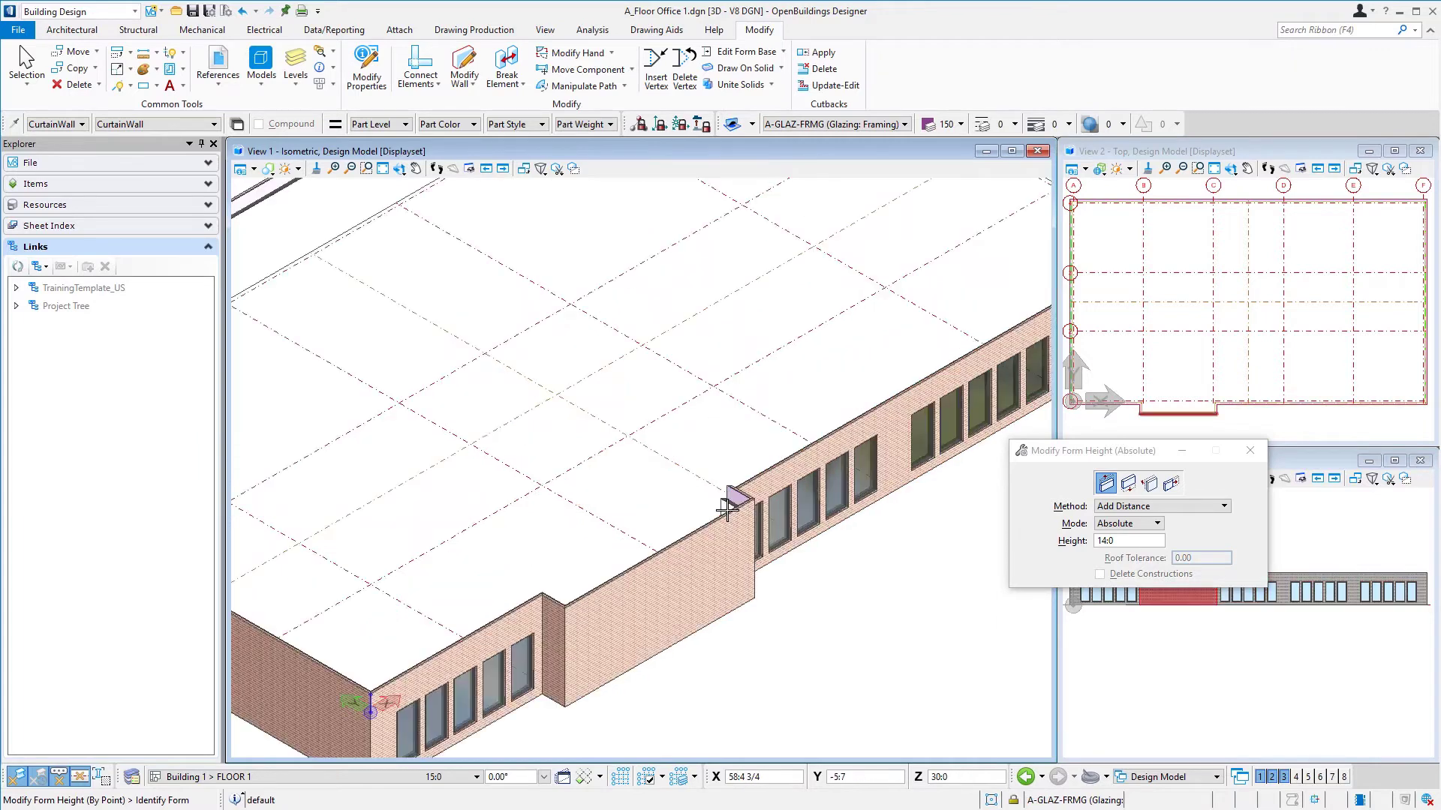
{"action": "left_click", "coordinate": [792, 433]}
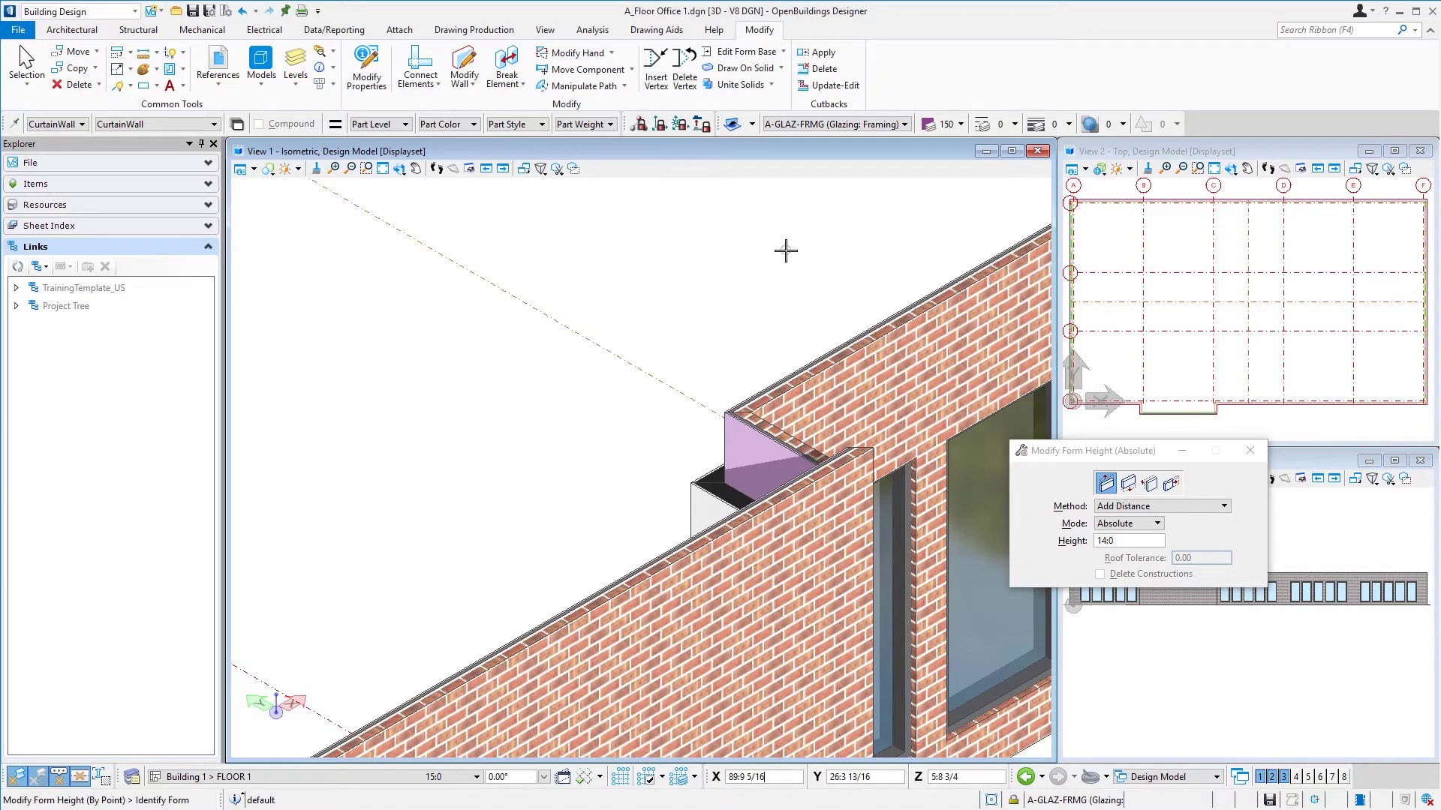
{"action": "scroll", "coordinate": [781, 248], "scroll_direction": "down", "scroll_amount": 4}
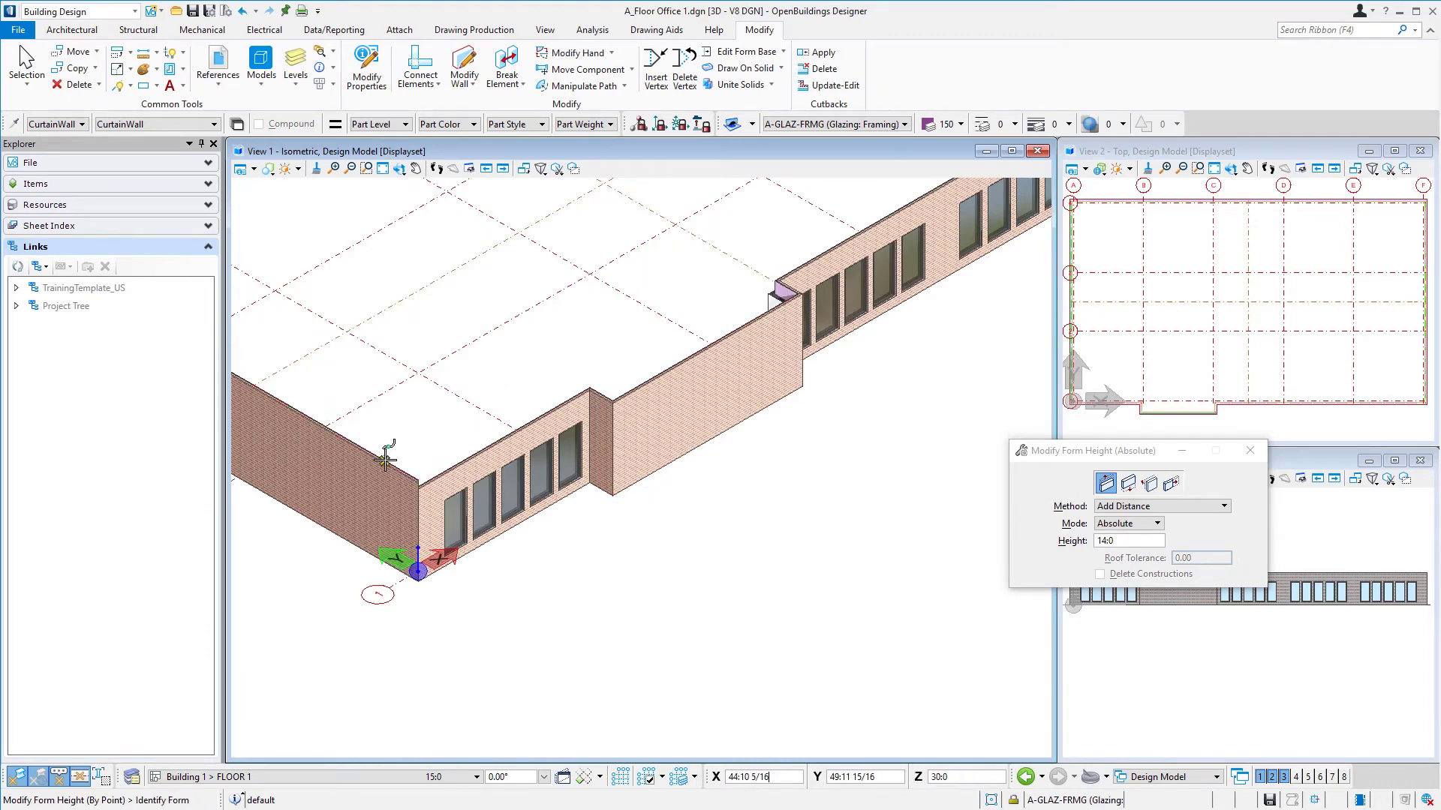
{"action": "scroll", "coordinate": [677, 635], "scroll_direction": "down", "scroll_amount": 2}
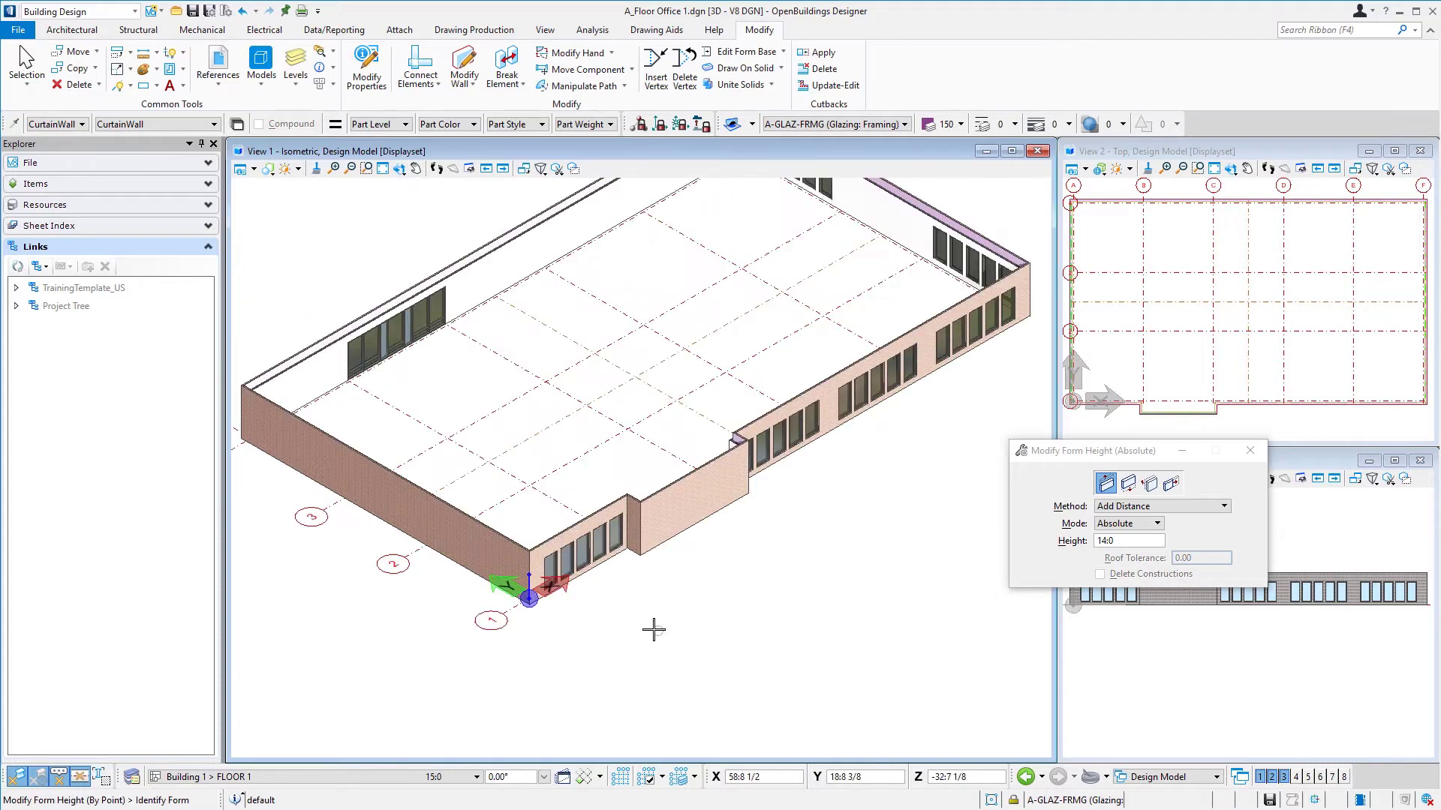
{"action": "left_click", "coordinate": [383, 169]}
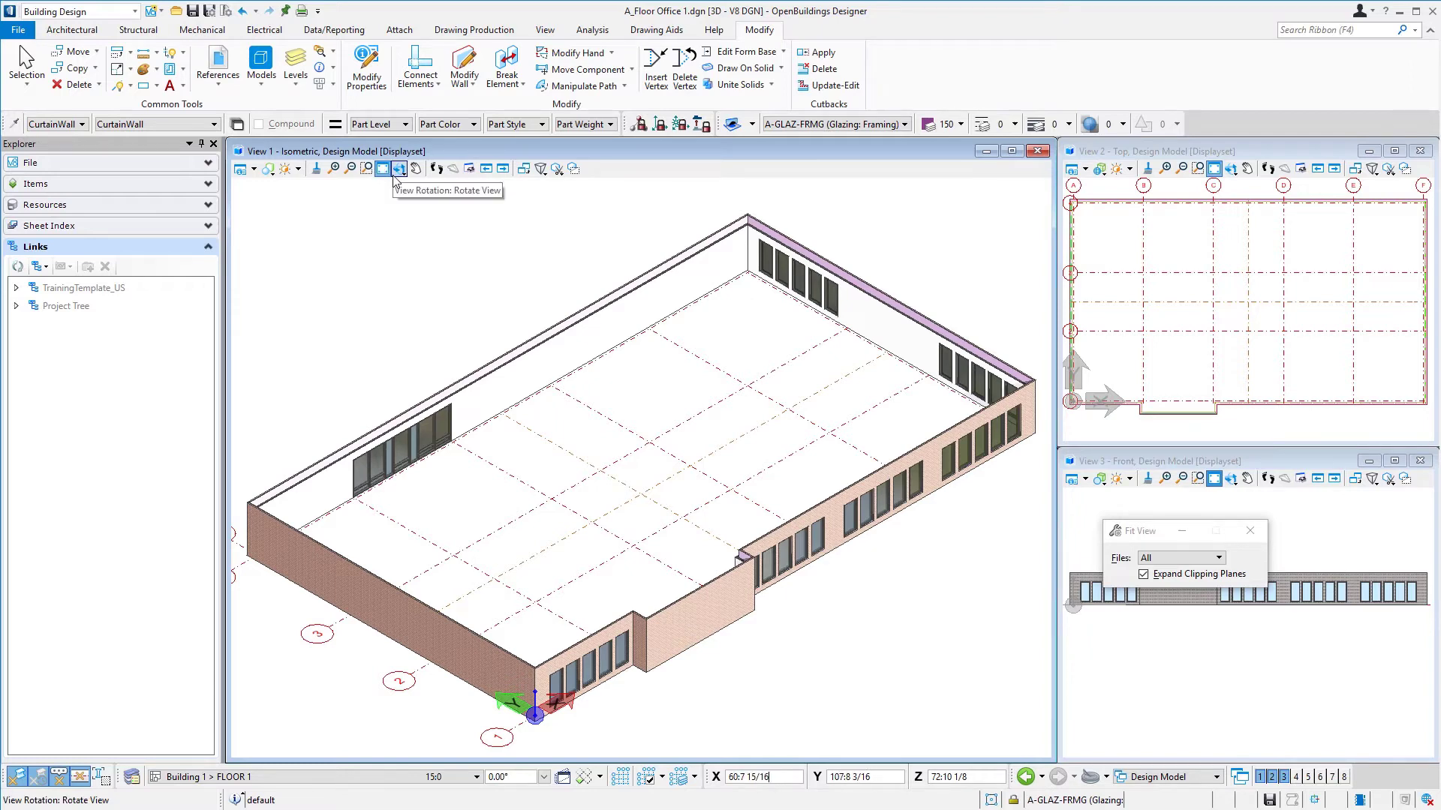
{"action": "left_click", "coordinate": [209, 10]}
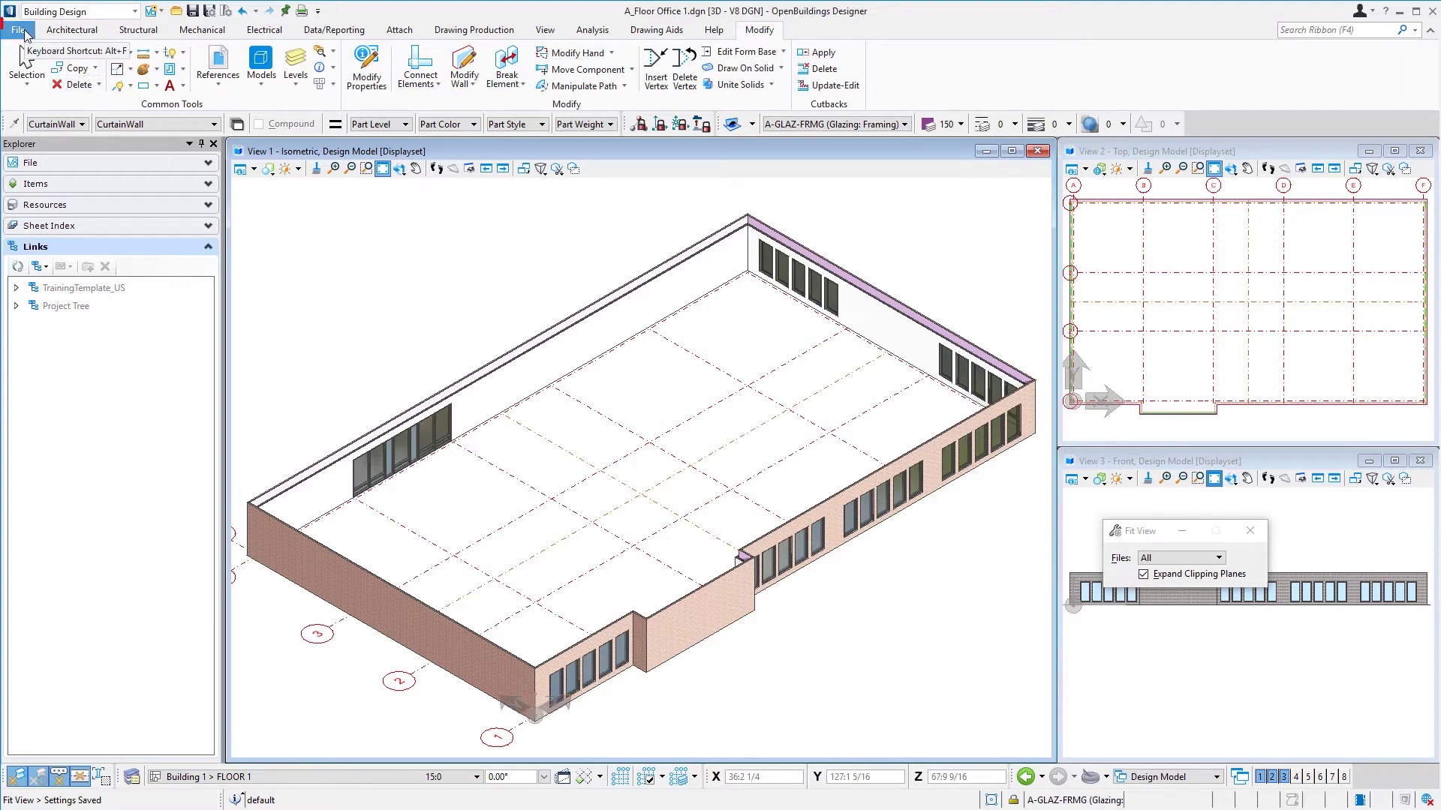
Save the model as a new copy named A_Floor Office 2.dgn.
{"action": "left_click", "coordinate": [25, 36]}
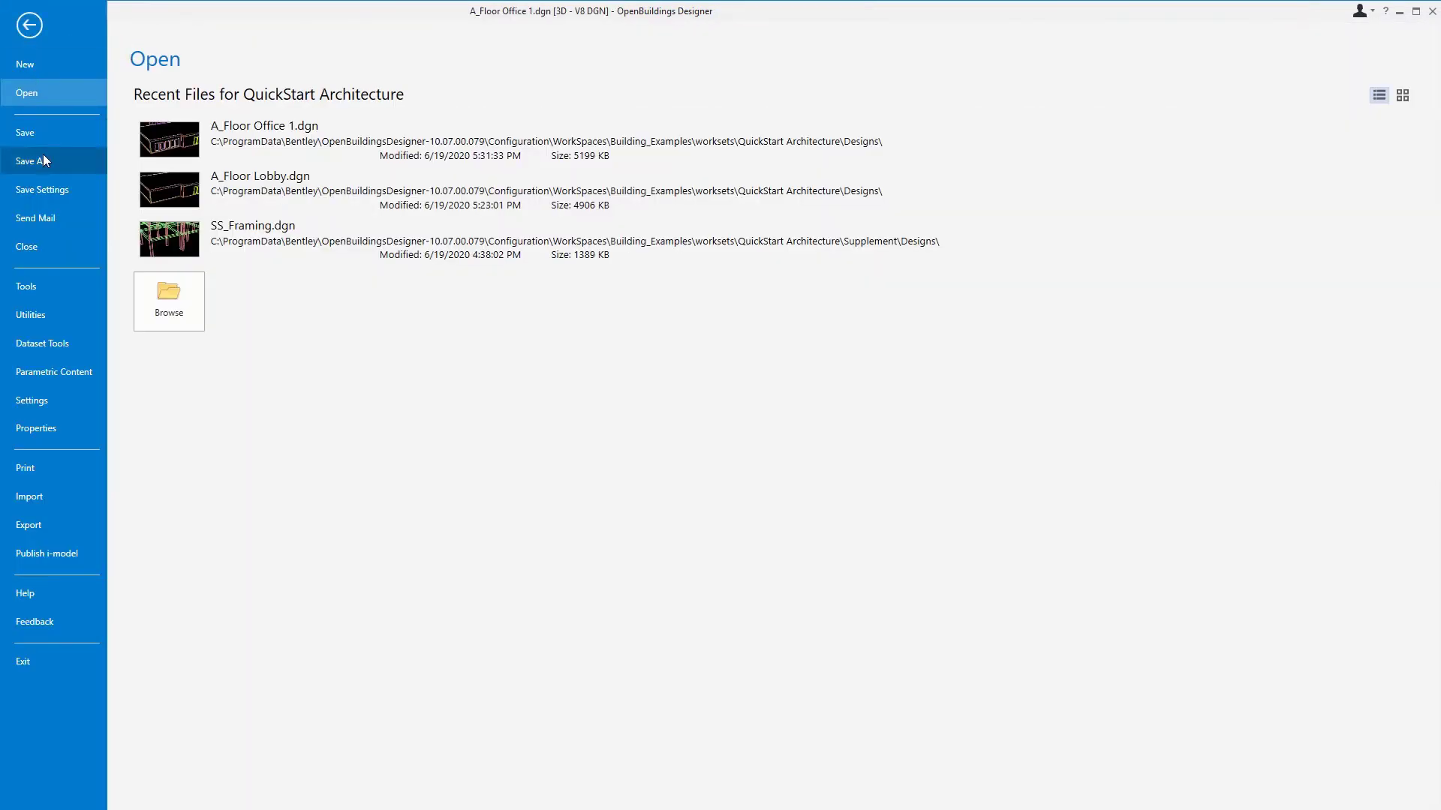
{"action": "left_click", "coordinate": [44, 161]}
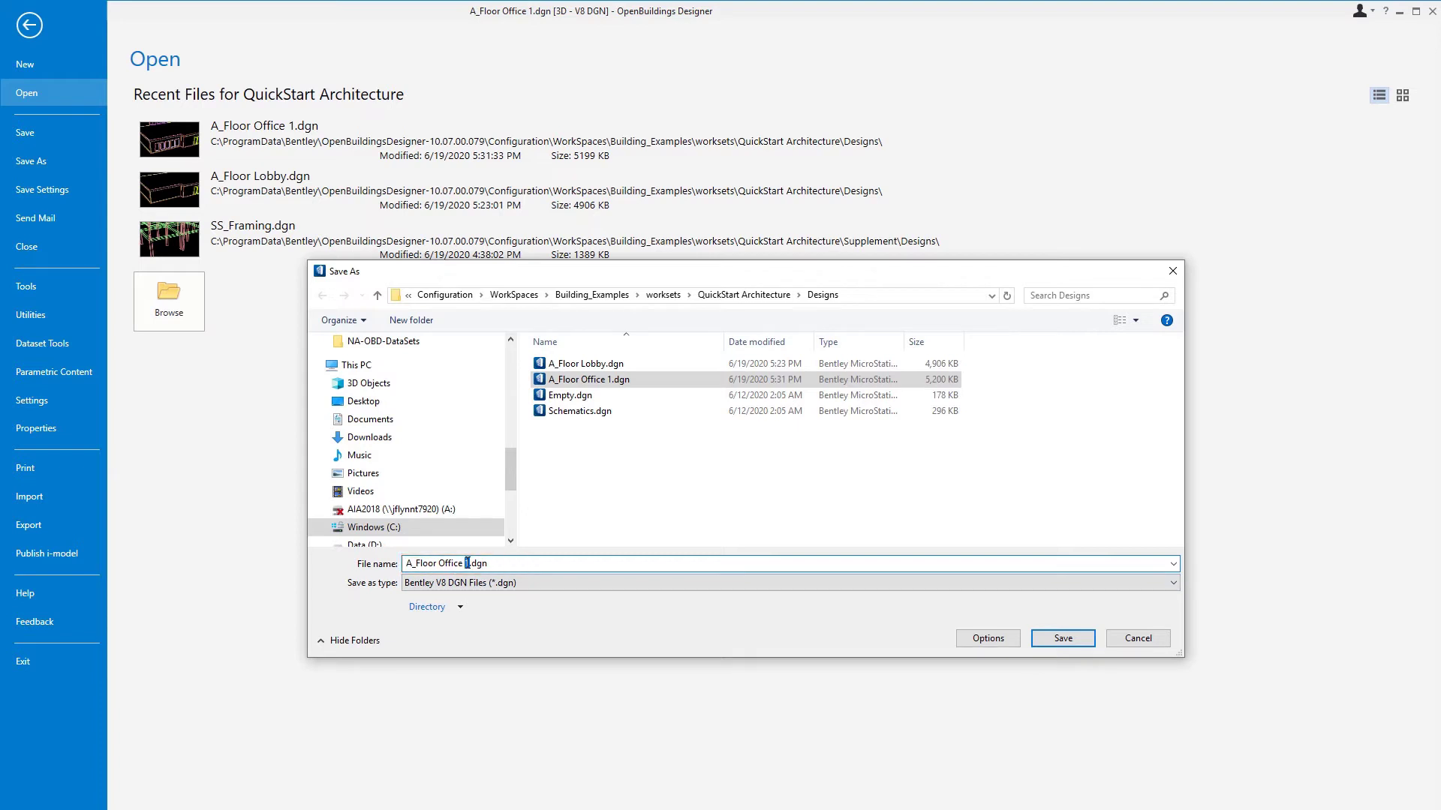
{"action": "left_click", "coordinate": [1069, 638]}
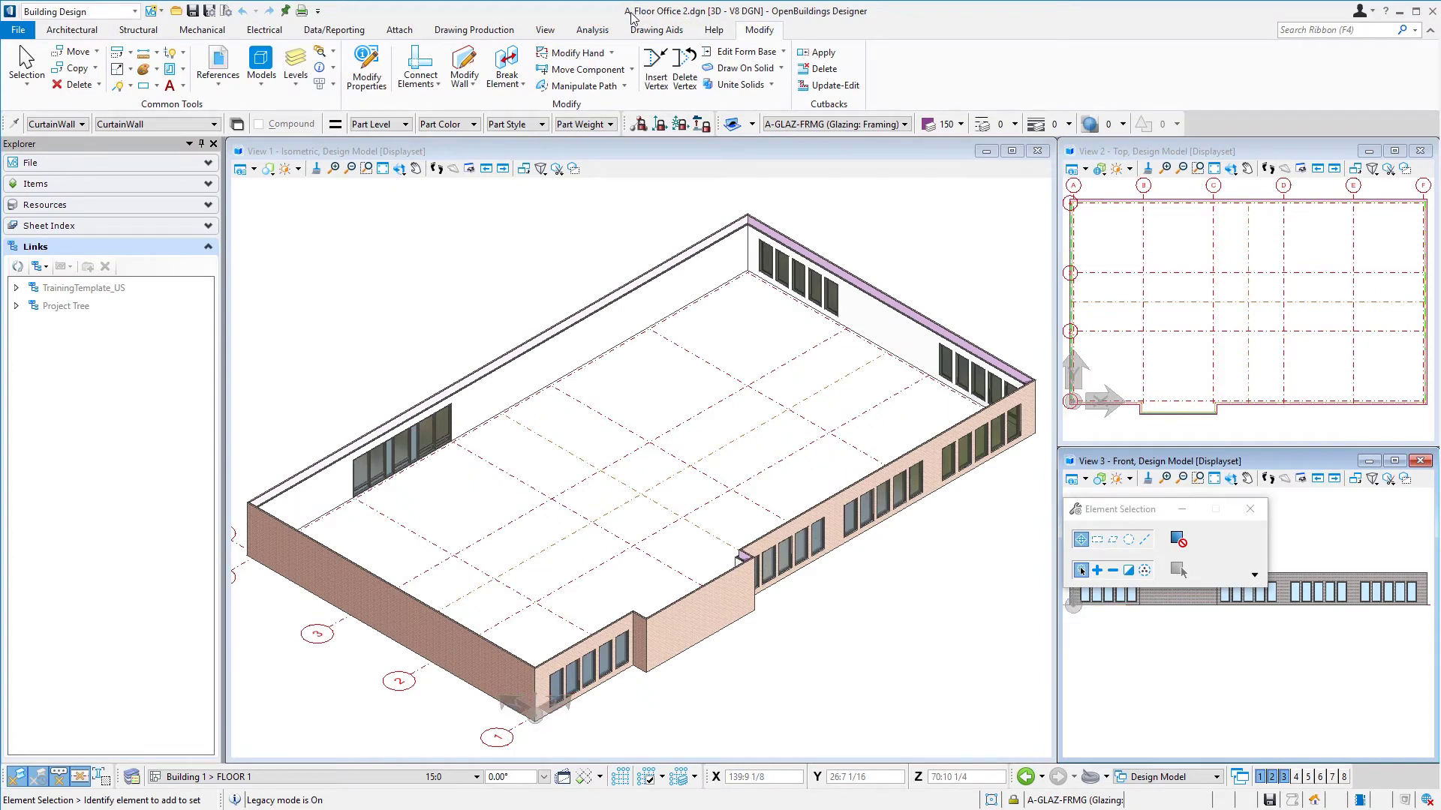
Make FLOOR 2 the active floor and save the settings.
{"action": "left_click", "coordinate": [343, 777]}
{"action": "left_click", "coordinate": [262, 741]}
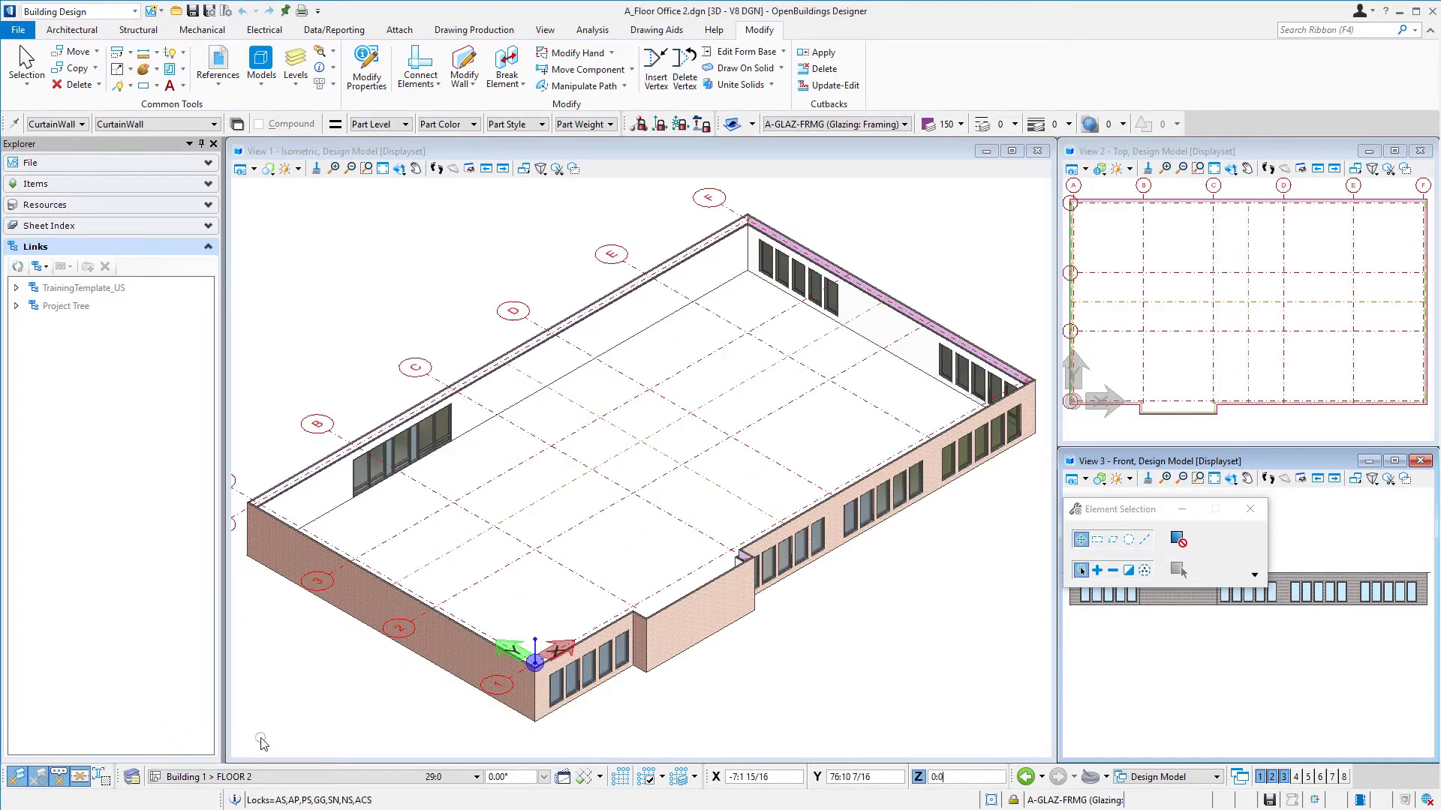
{"action": "key", "text": "ctrl+f"}
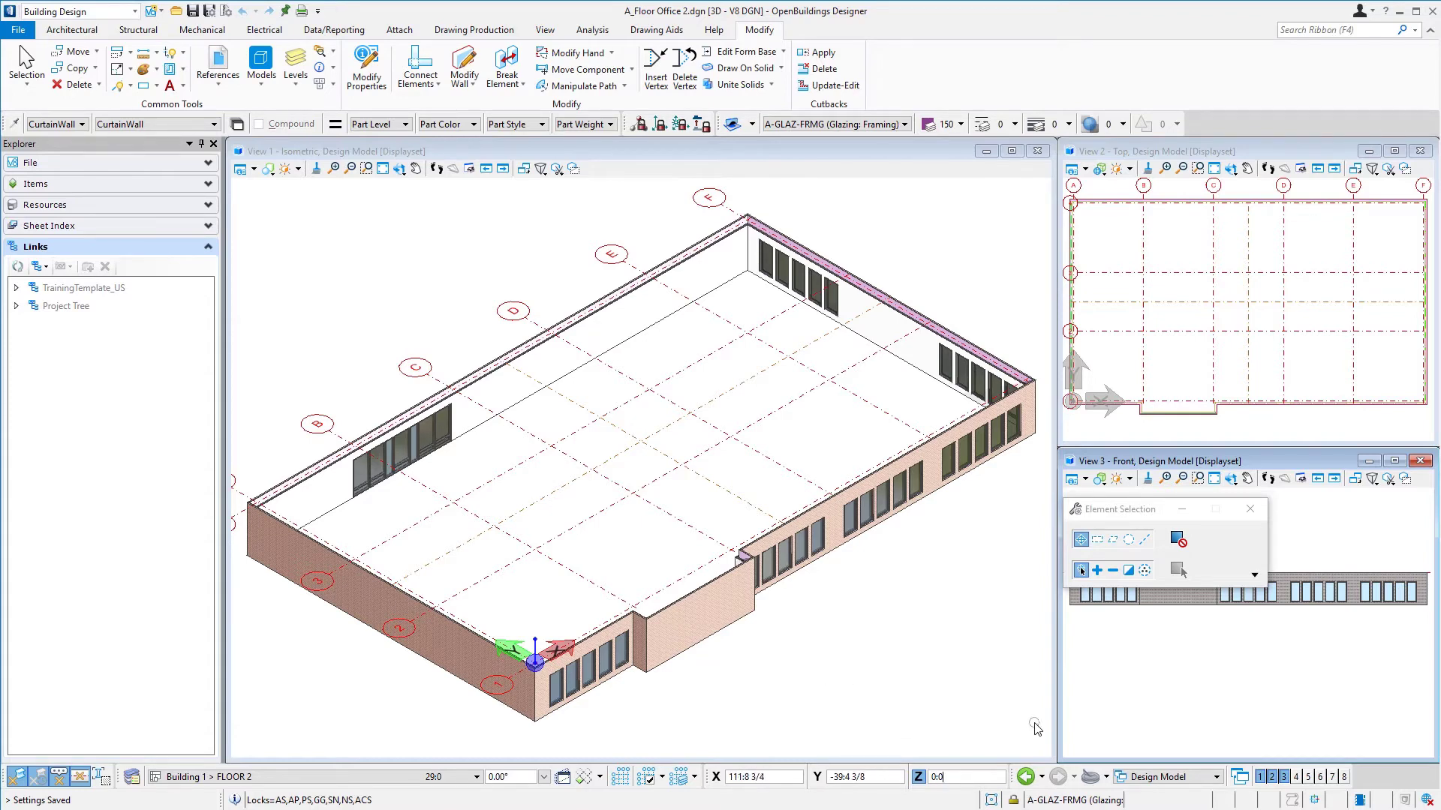
Window-select all walls and move them 14 ft up in the front plane.
{"action": "left_click_drag", "start_coordinate": [1038, 723], "coordinate": [290, 262]}
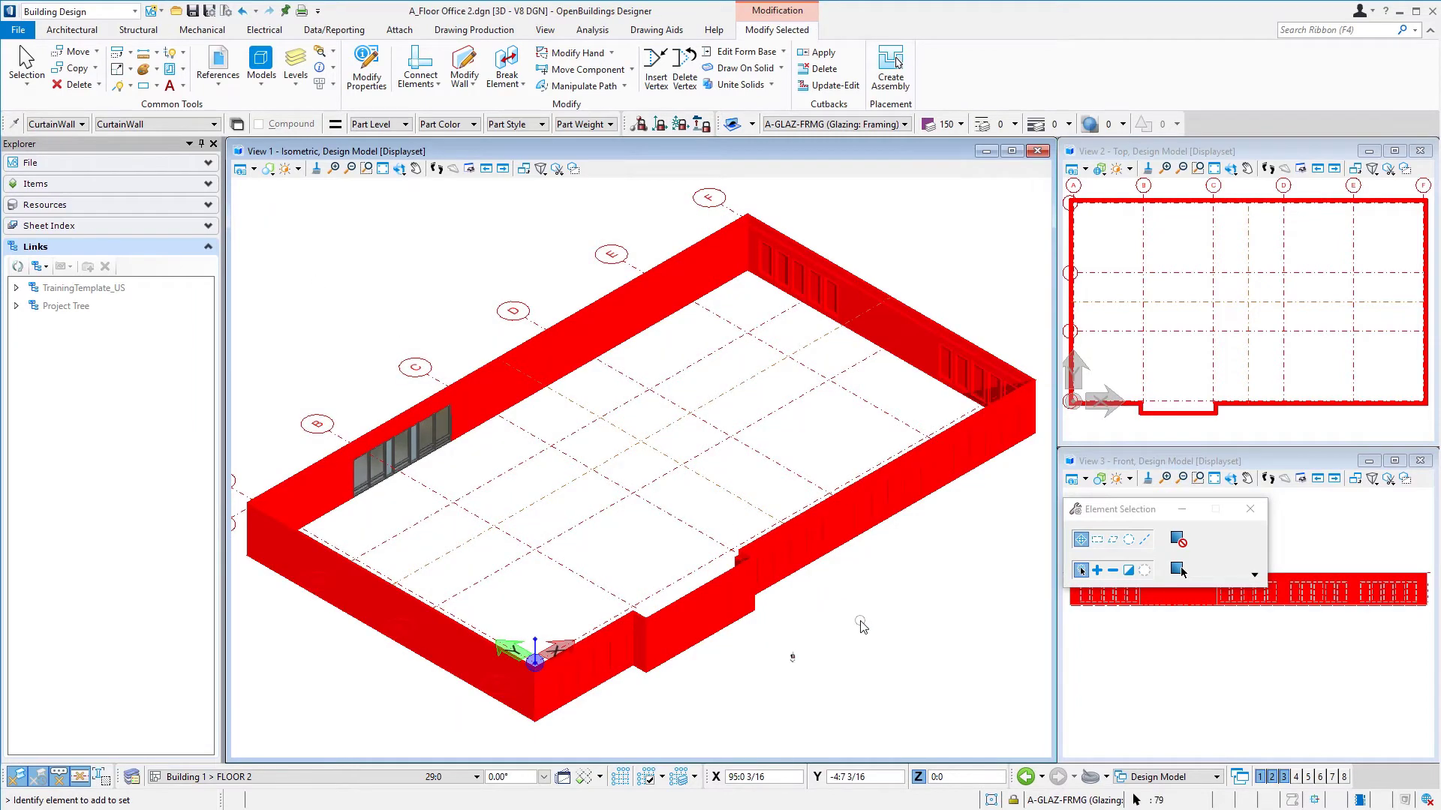
{"action": "right_click", "coordinate": [873, 362]}
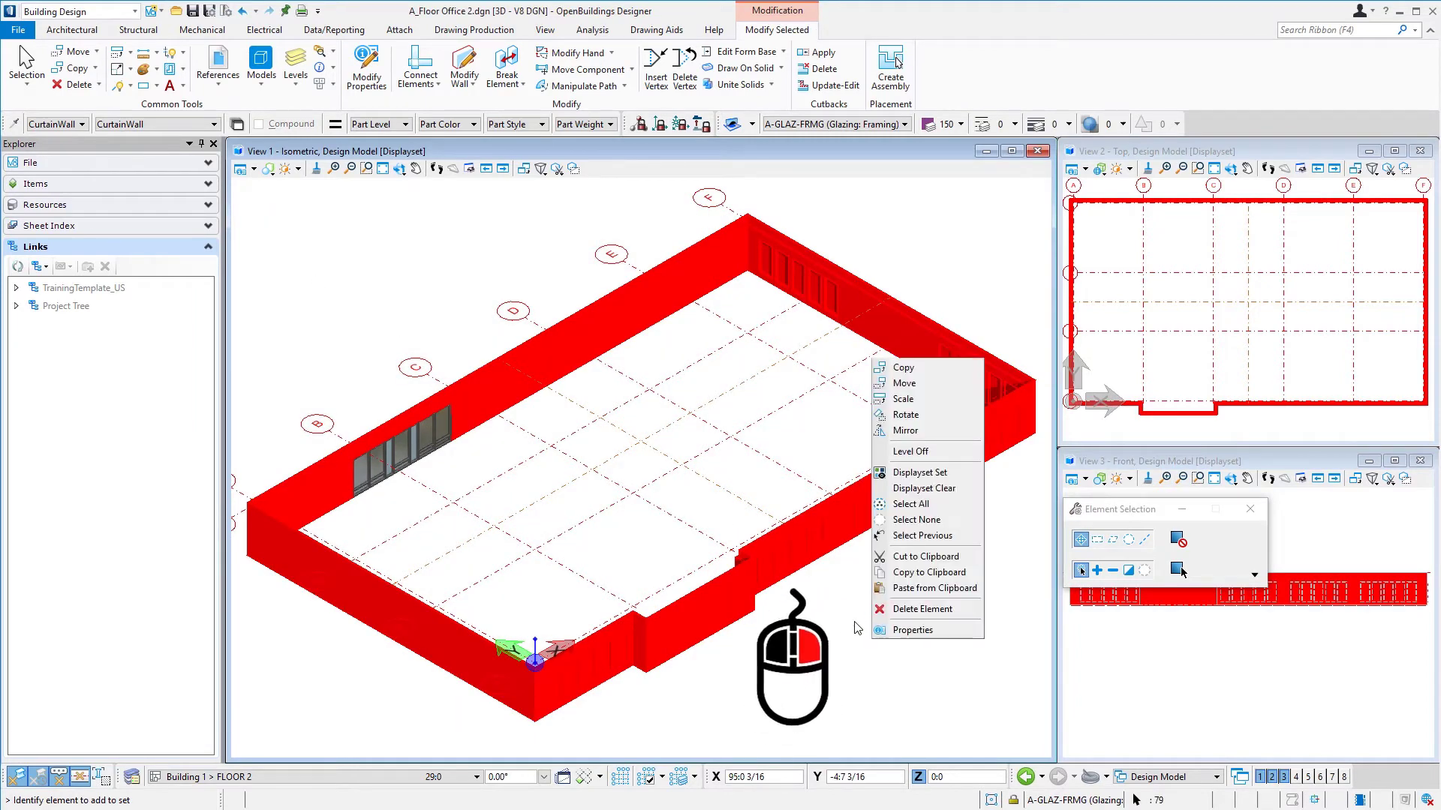
{"action": "left_click", "coordinate": [889, 383]}
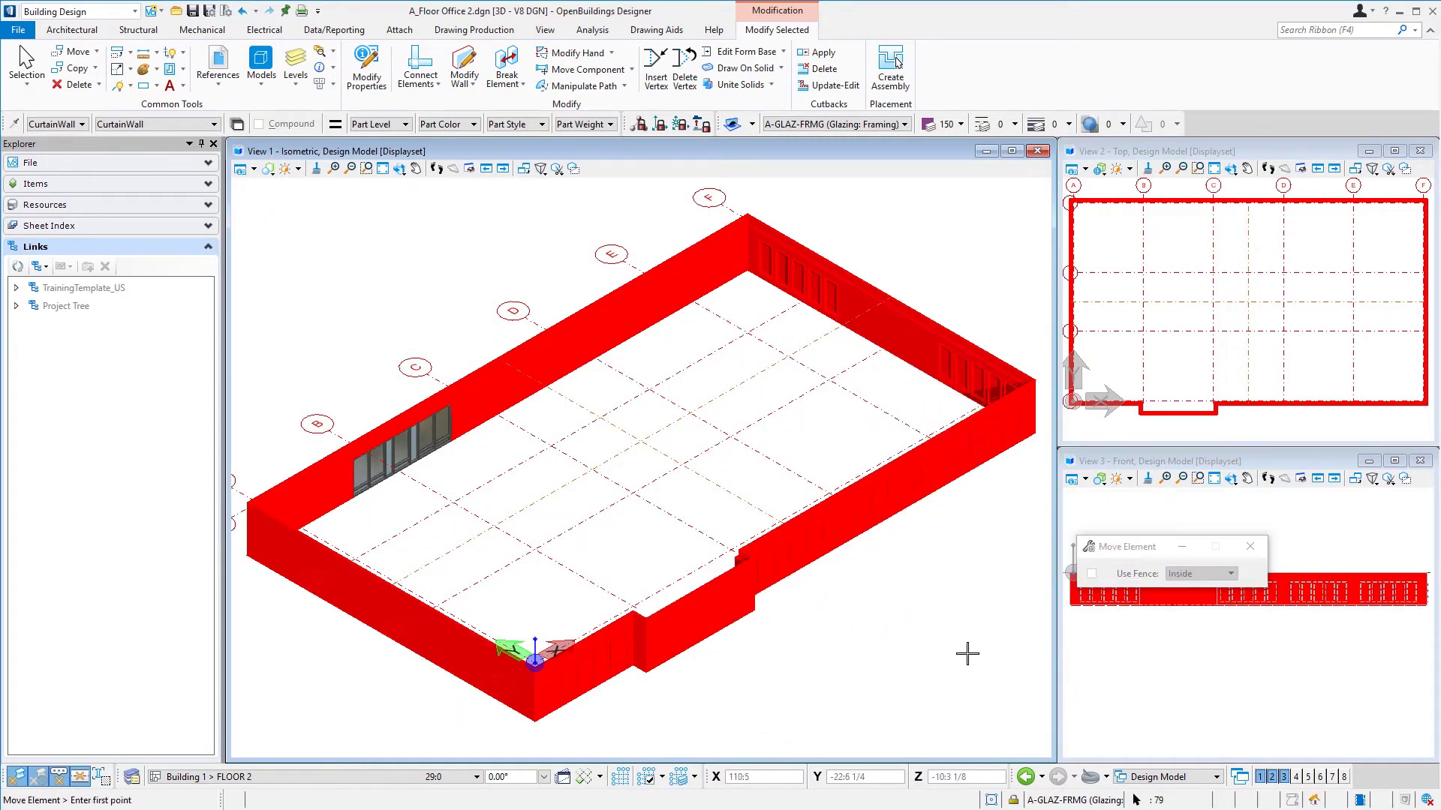
{"action": "left_click", "coordinate": [911, 668]}
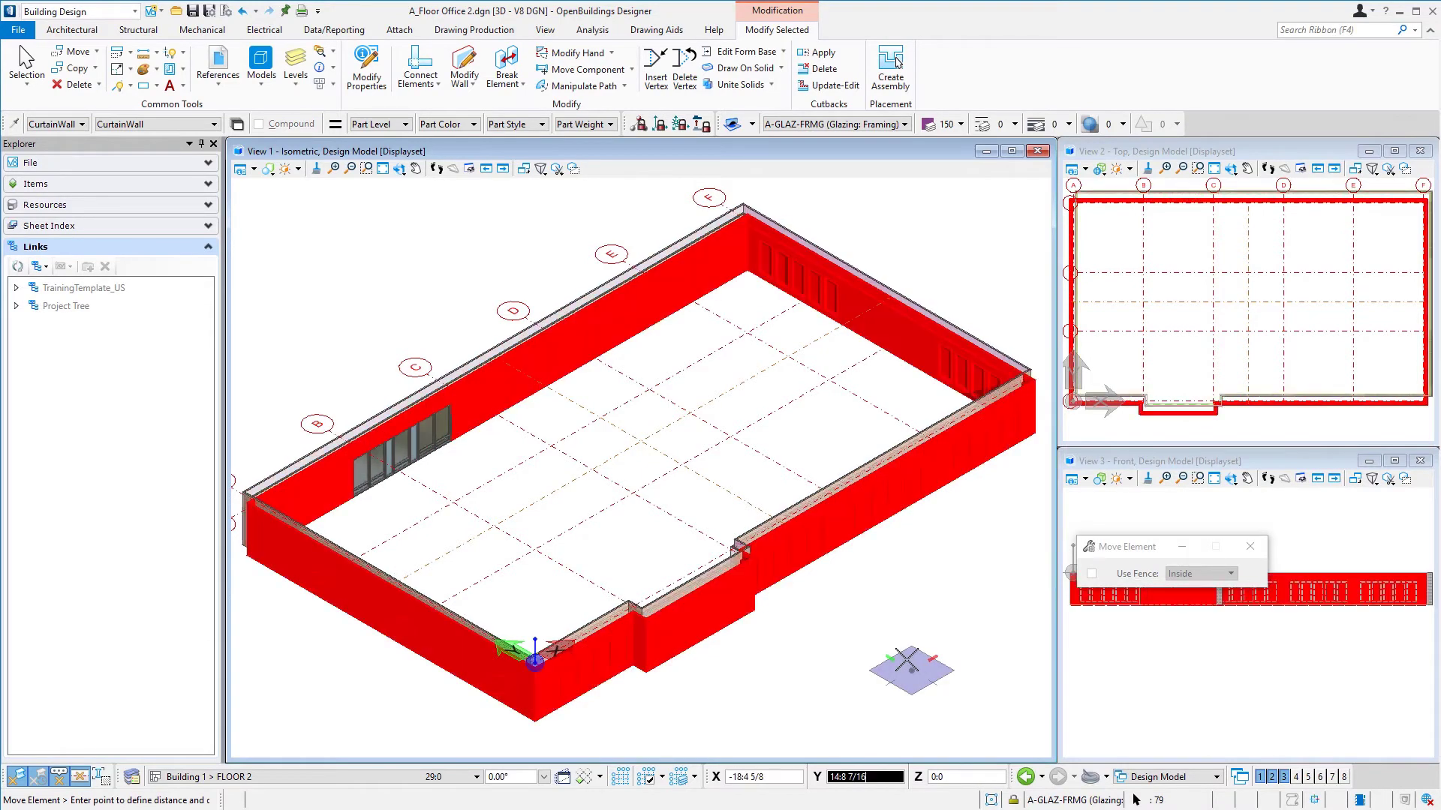
{"action": "key", "text": "f"}
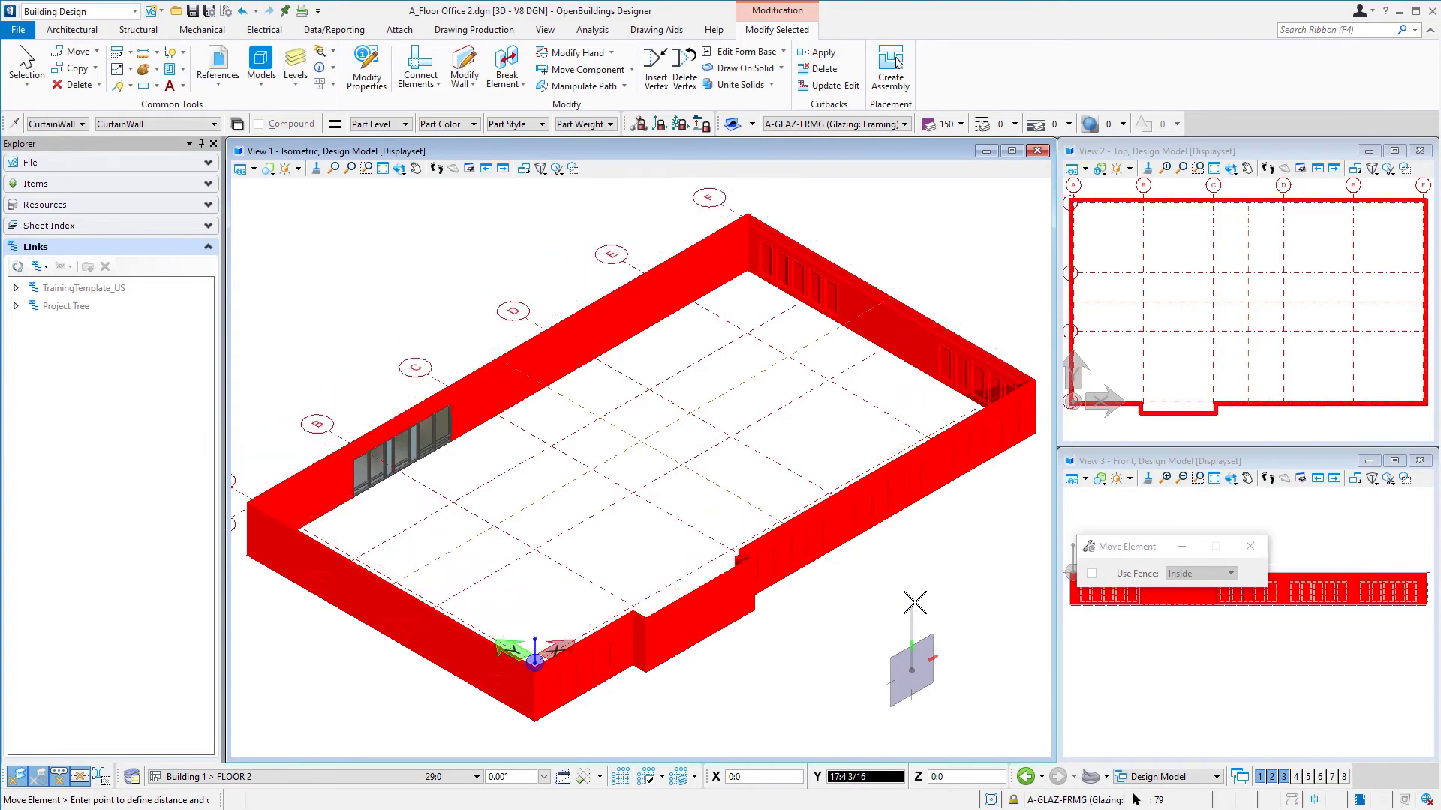
{"action": "key", "text": "Return"}
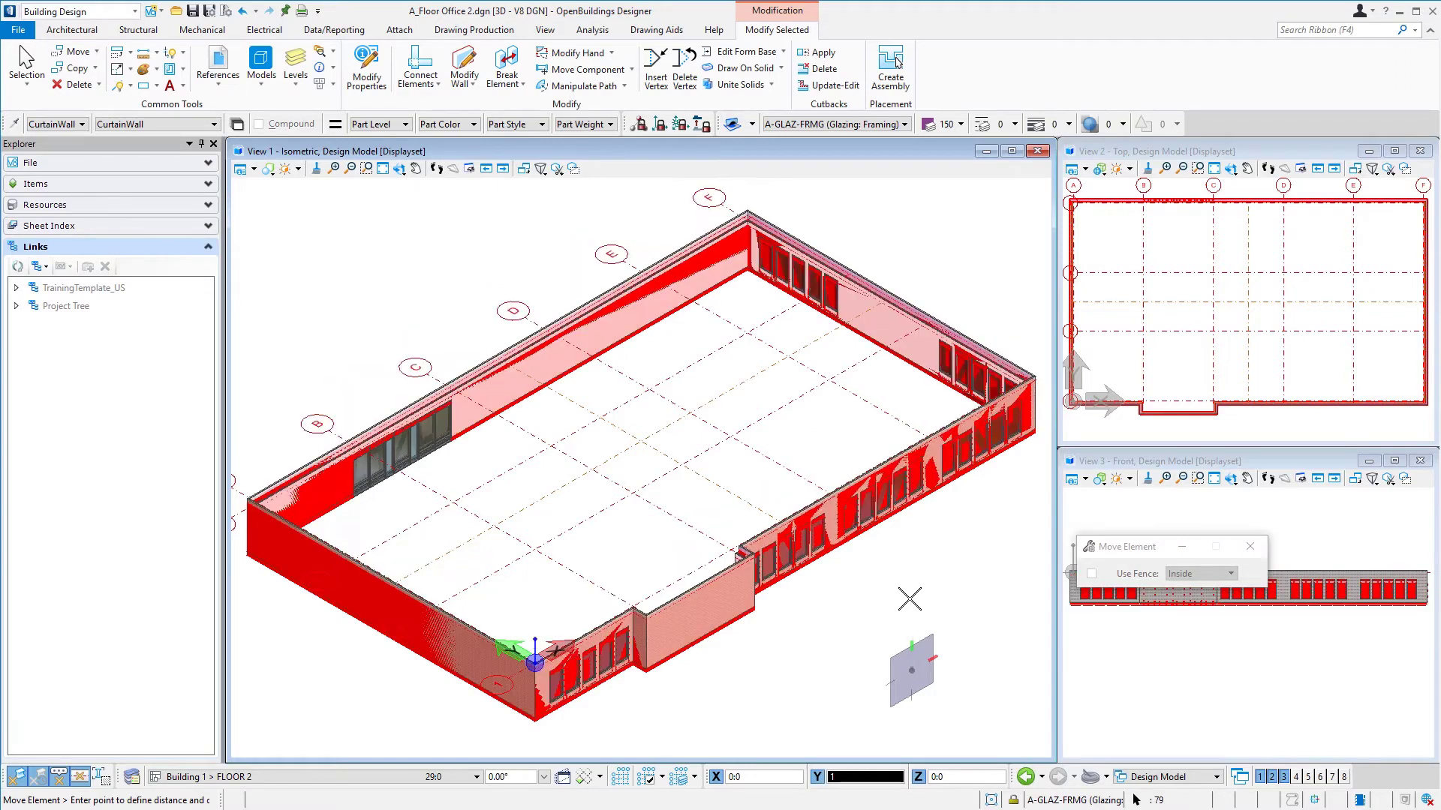
{"action": "type", "text": "14"}
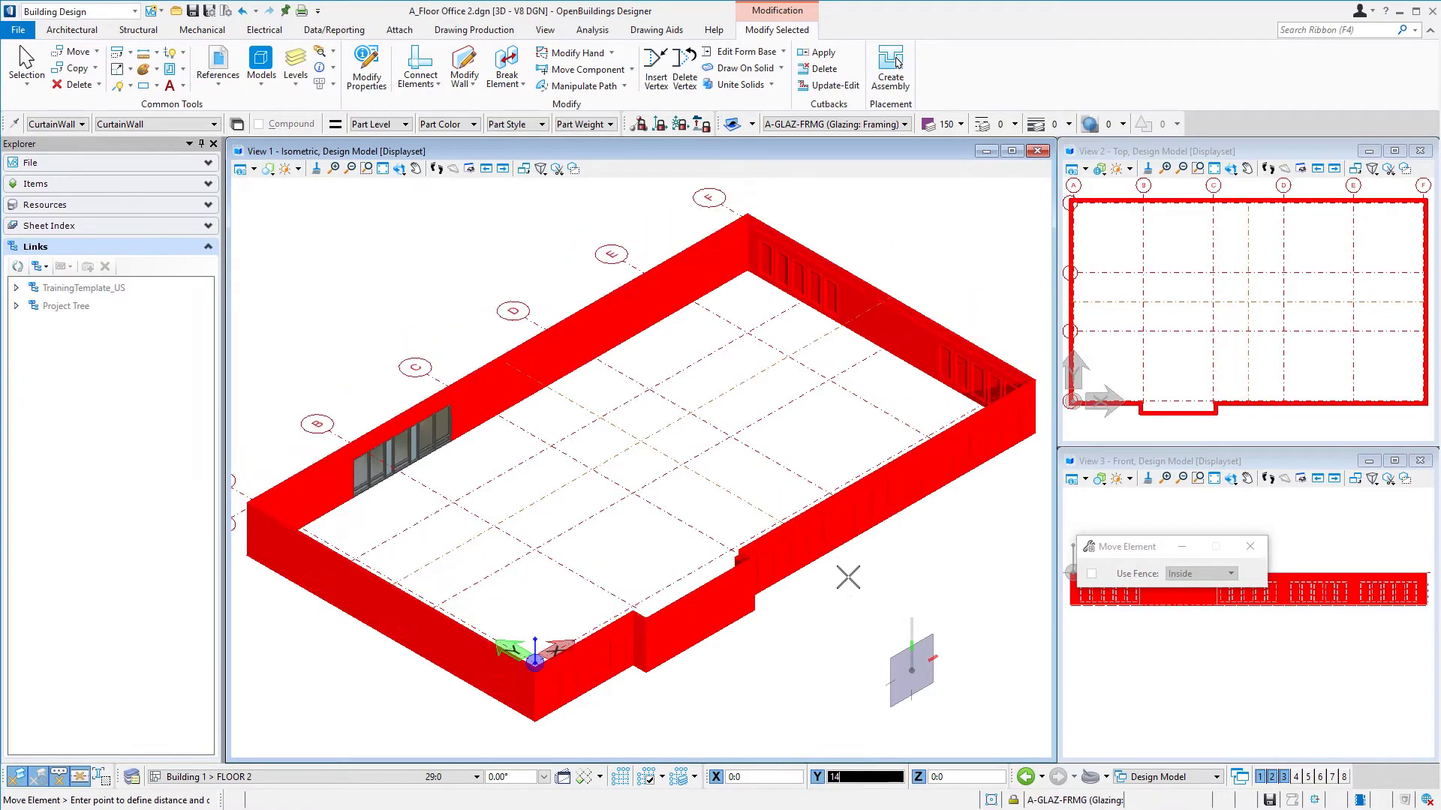
{"action": "right_click", "coordinate": [880, 582]}
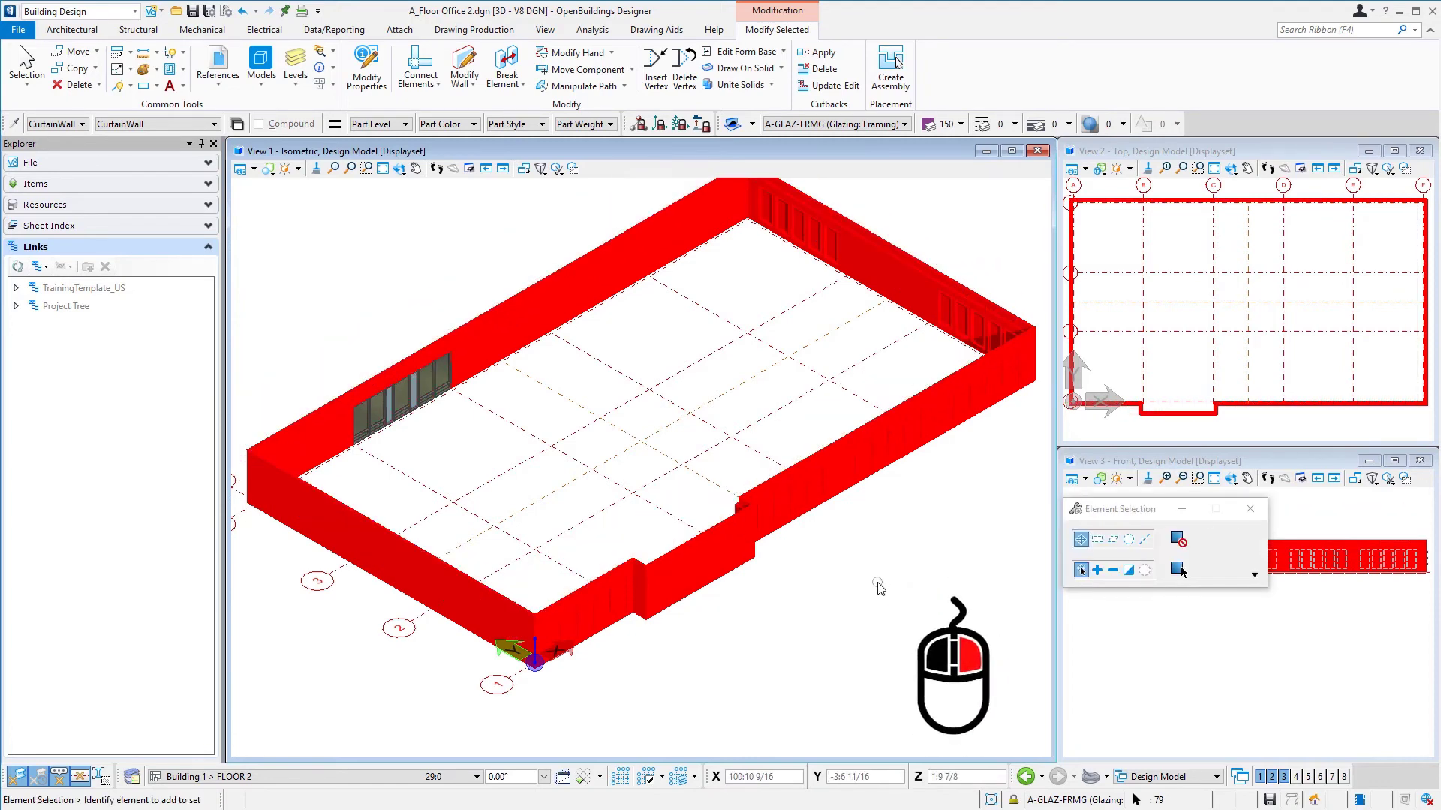
{"action": "left_click", "coordinate": [899, 584]}
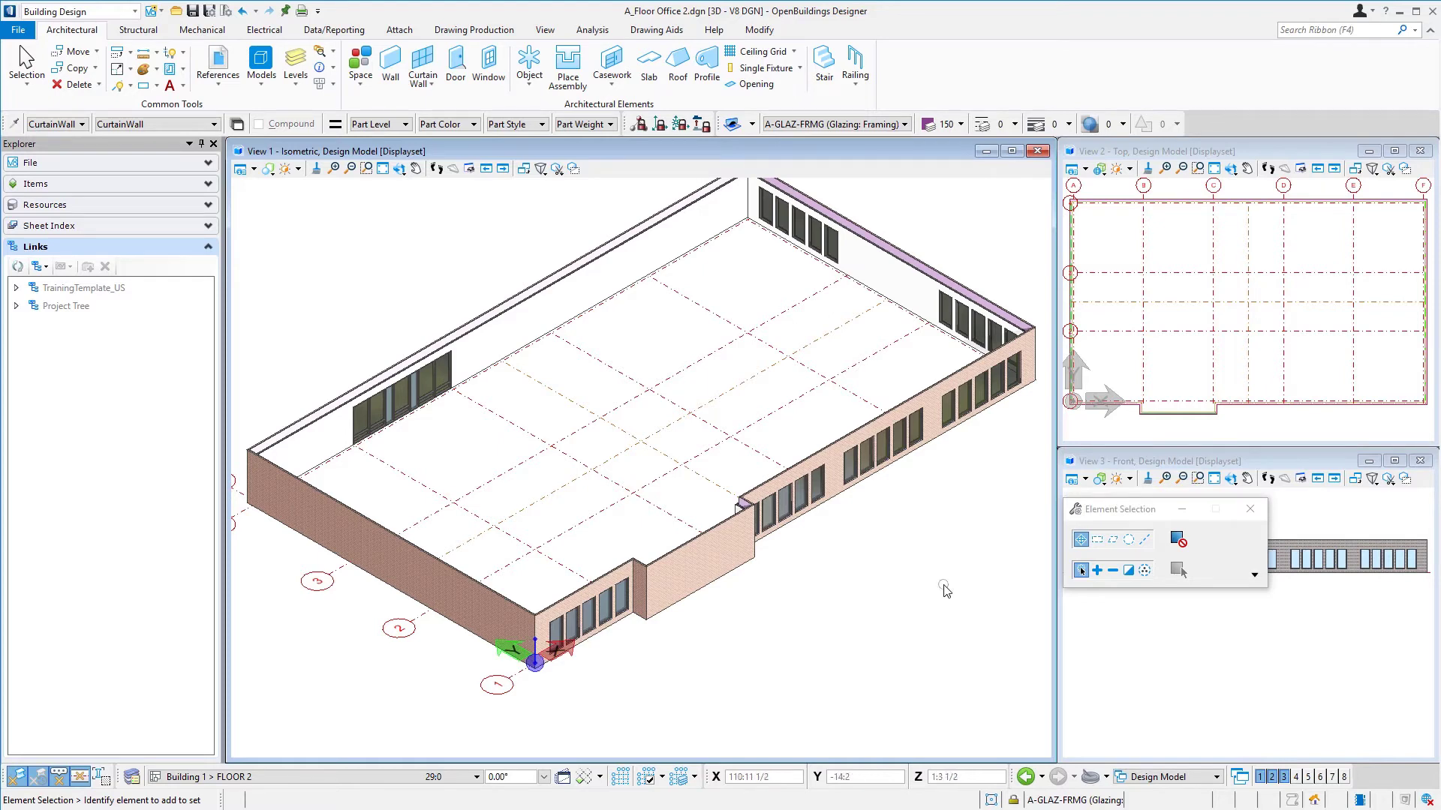
Zoom out in View 1 to show the whole office building.
{"action": "scroll", "coordinate": [794, 638], "scroll_direction": "down", "scroll_amount": 2}
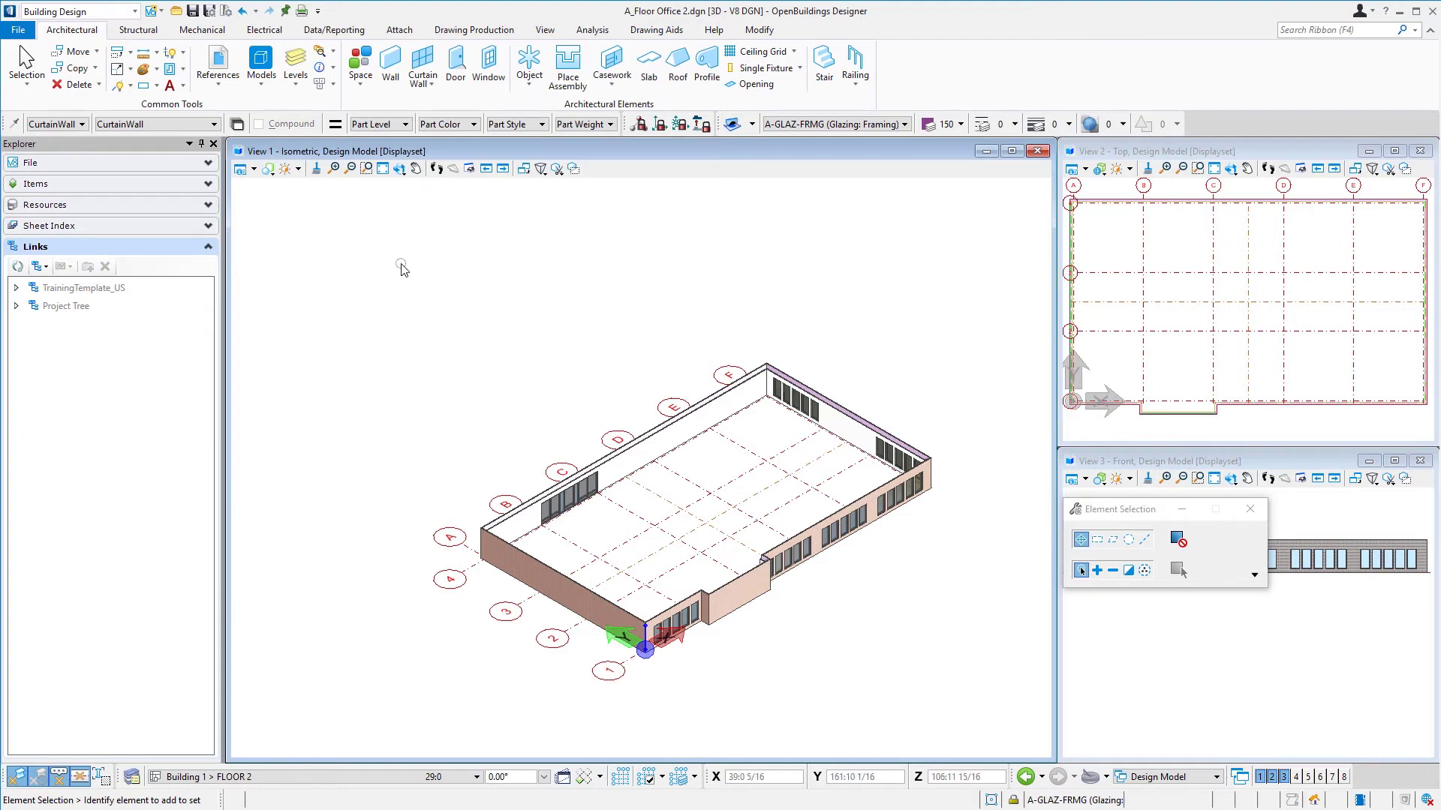
Select all eight Floor 2 walls in Explorer and bring up their Modify Wall properties.
{"action": "left_click", "coordinate": [150, 186]}
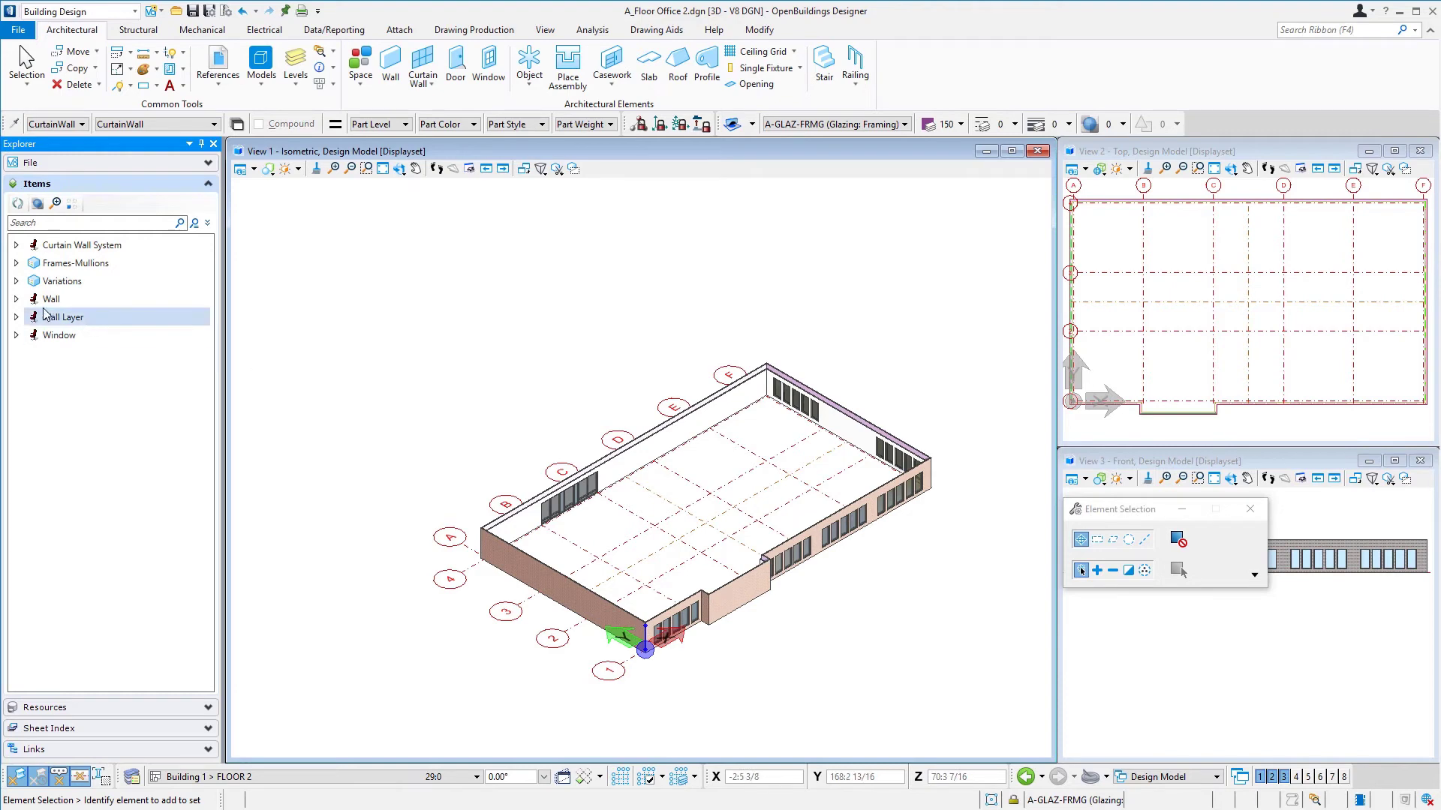
{"action": "left_click", "coordinate": [17, 301]}
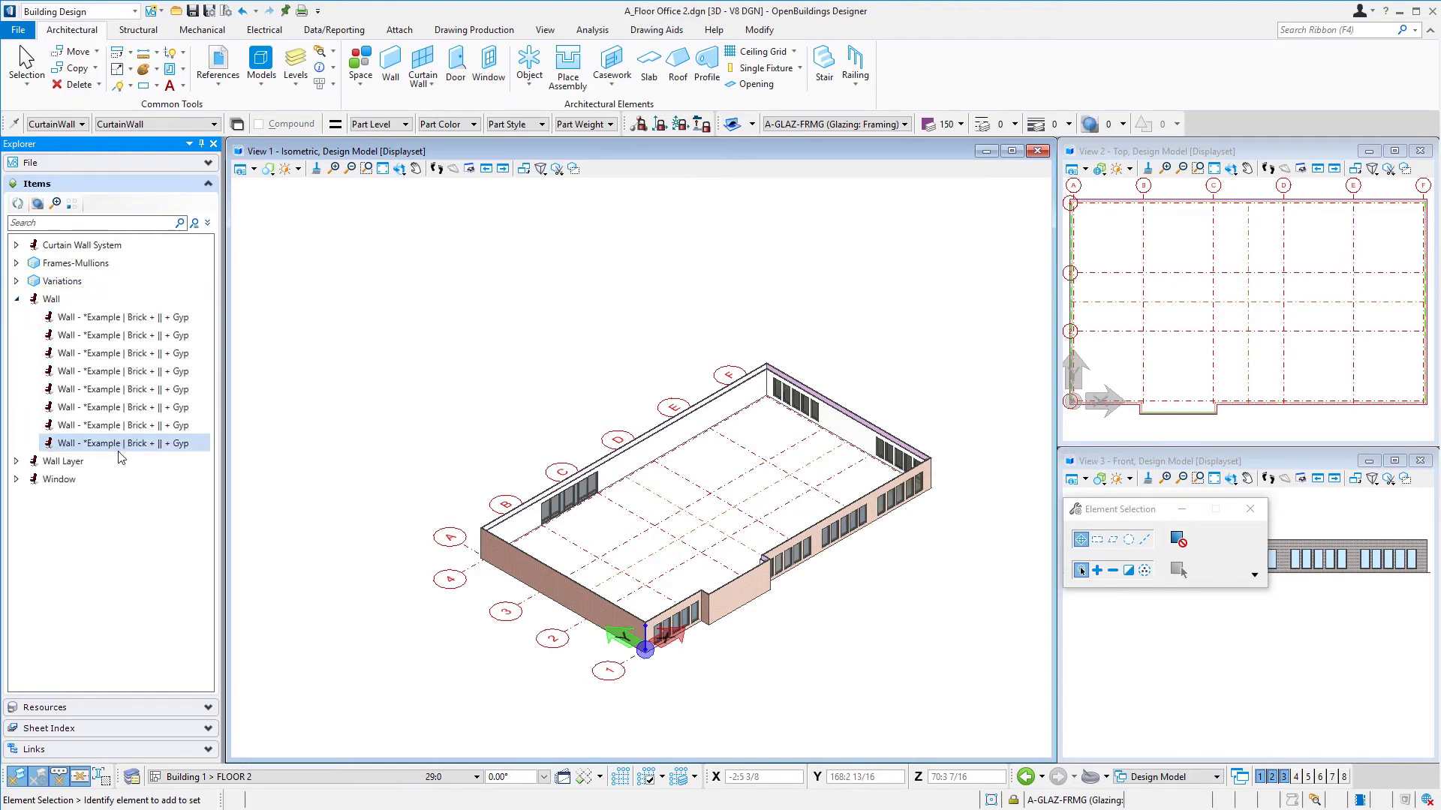
{"action": "left_click", "coordinate": [111, 318]}
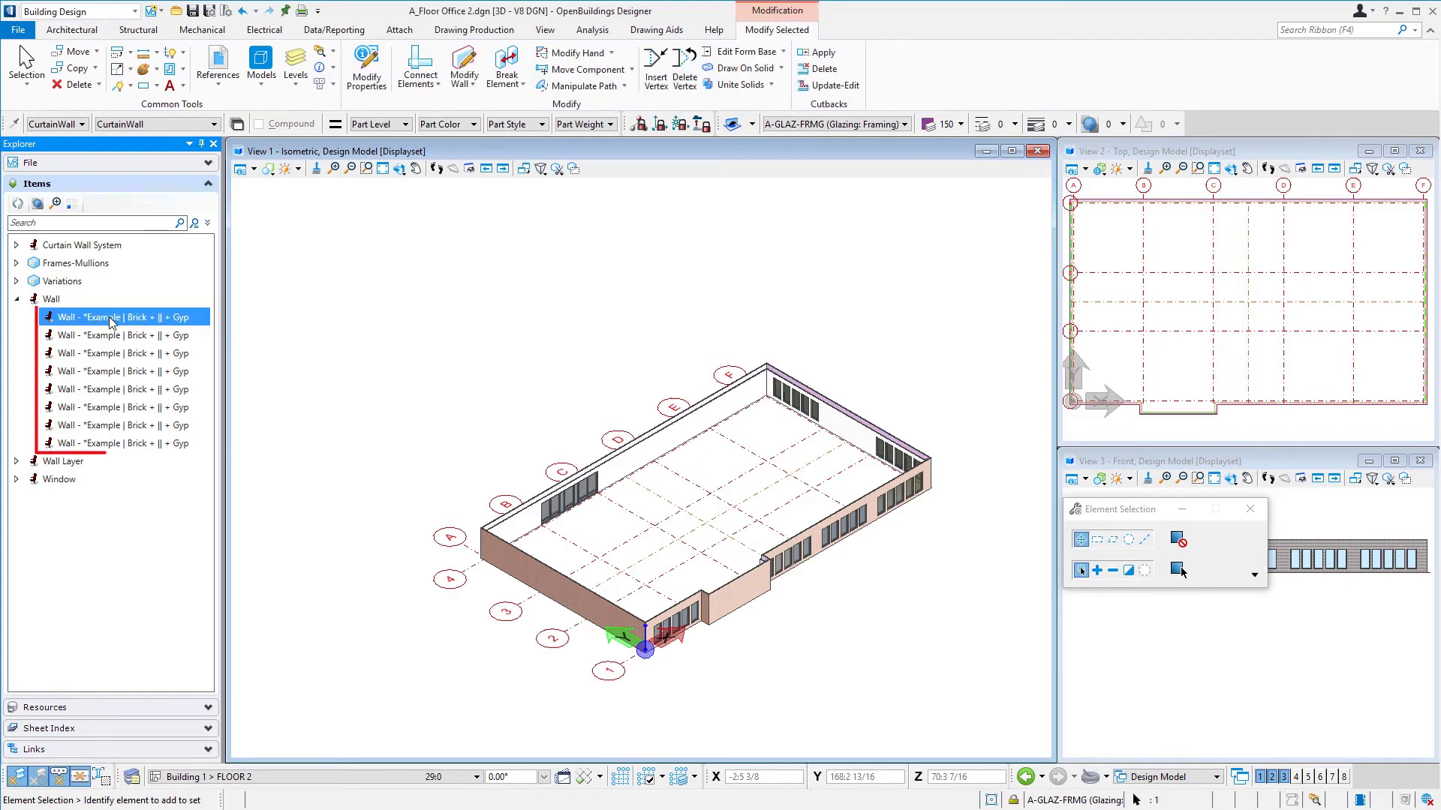
{"action": "left_click", "coordinate": [124, 444], "text": "shift"}
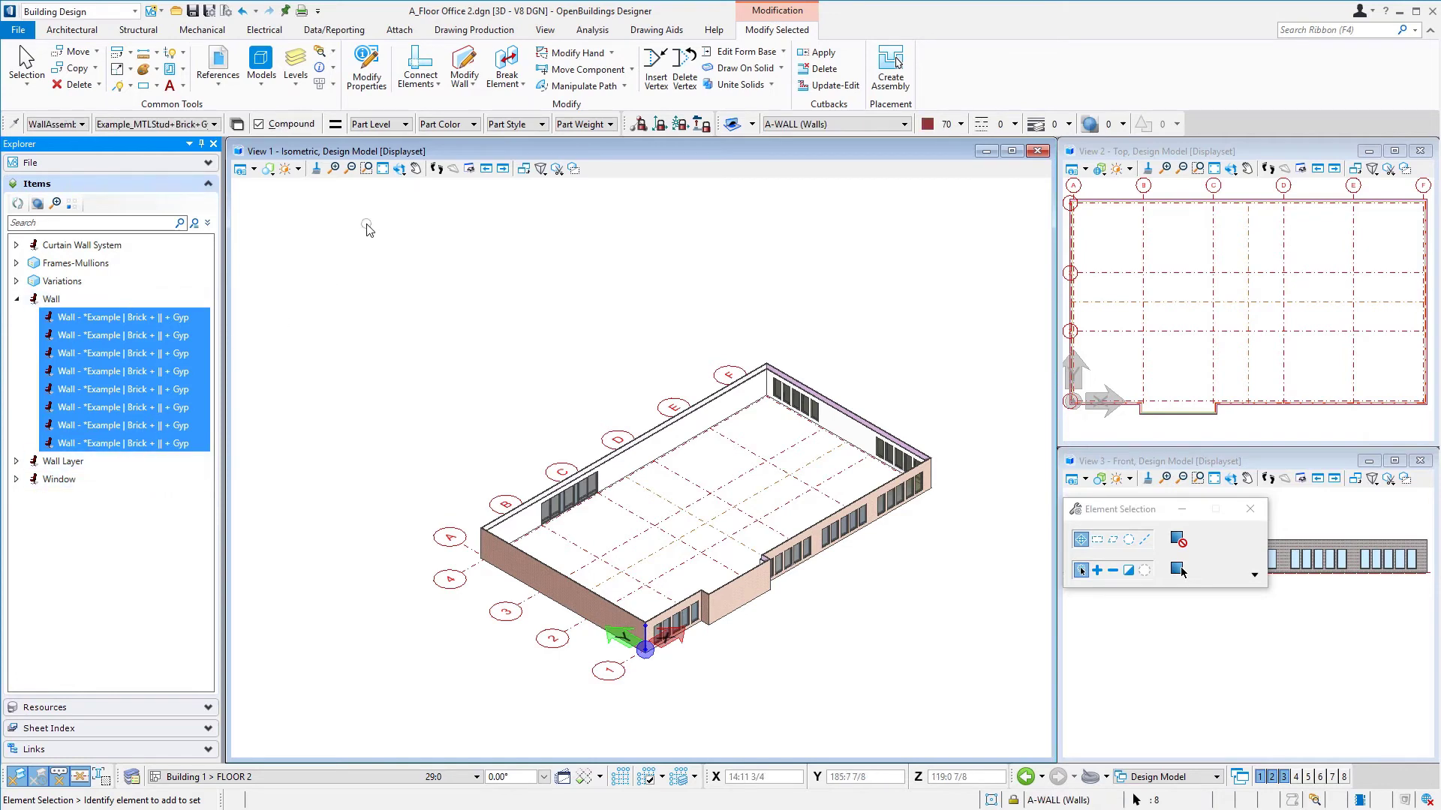
{"action": "left_click", "coordinate": [375, 88]}
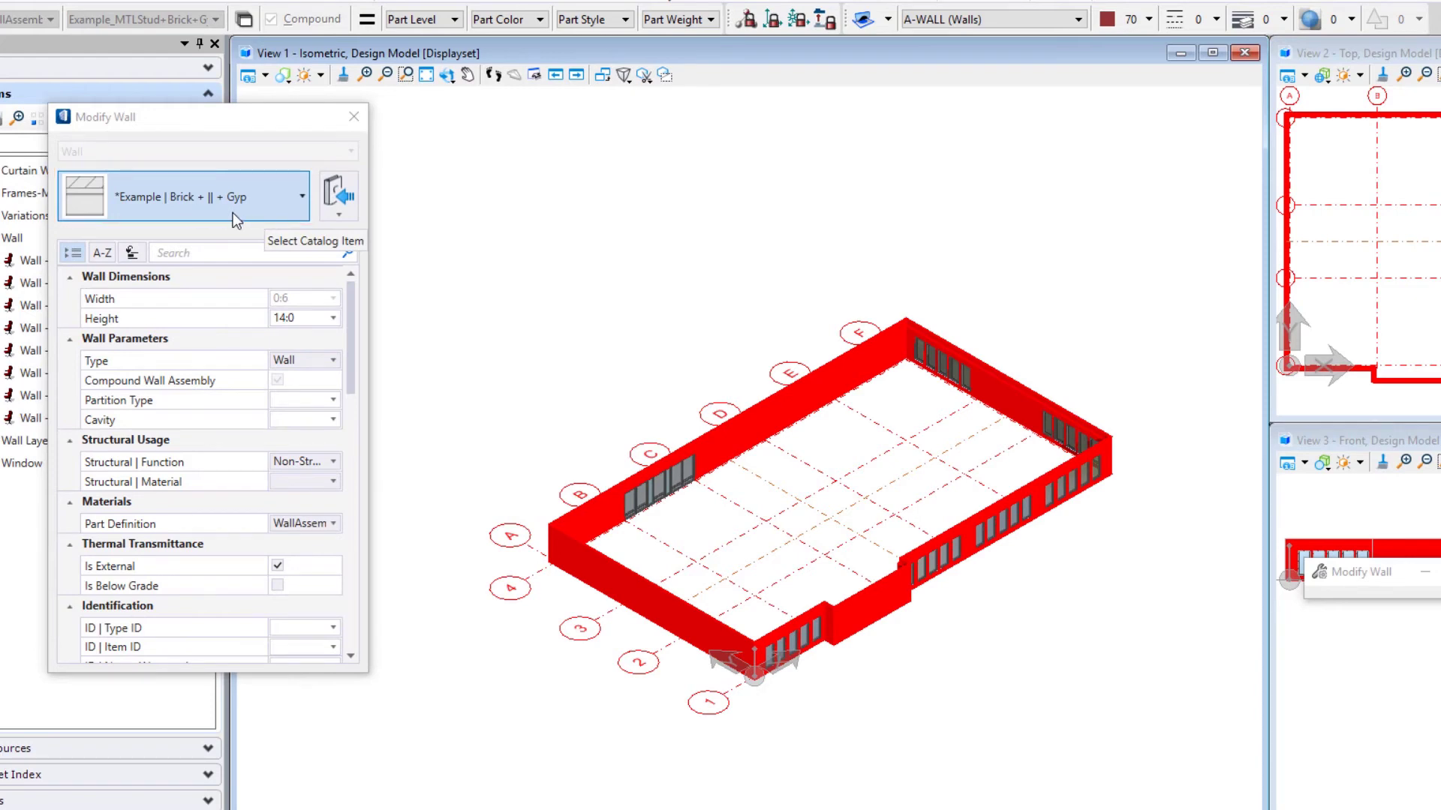
Switch the eight walls to the *Example | CorrMTLPanel+||+Gyp type and confirm the change.
{"action": "left_click", "coordinate": [233, 213]}
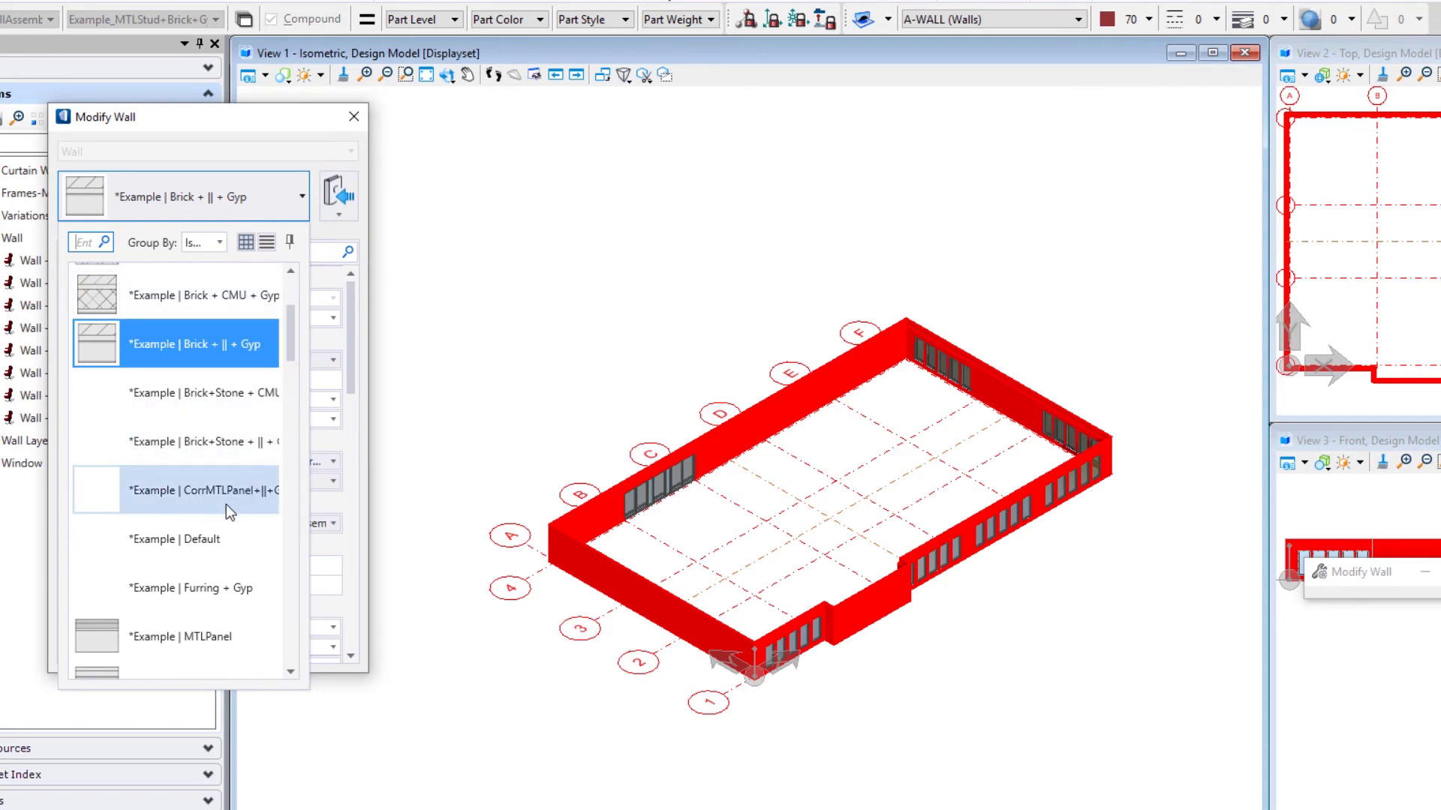
{"action": "scroll", "coordinate": [225, 503], "scroll_direction": "down", "scroll_amount": 1}
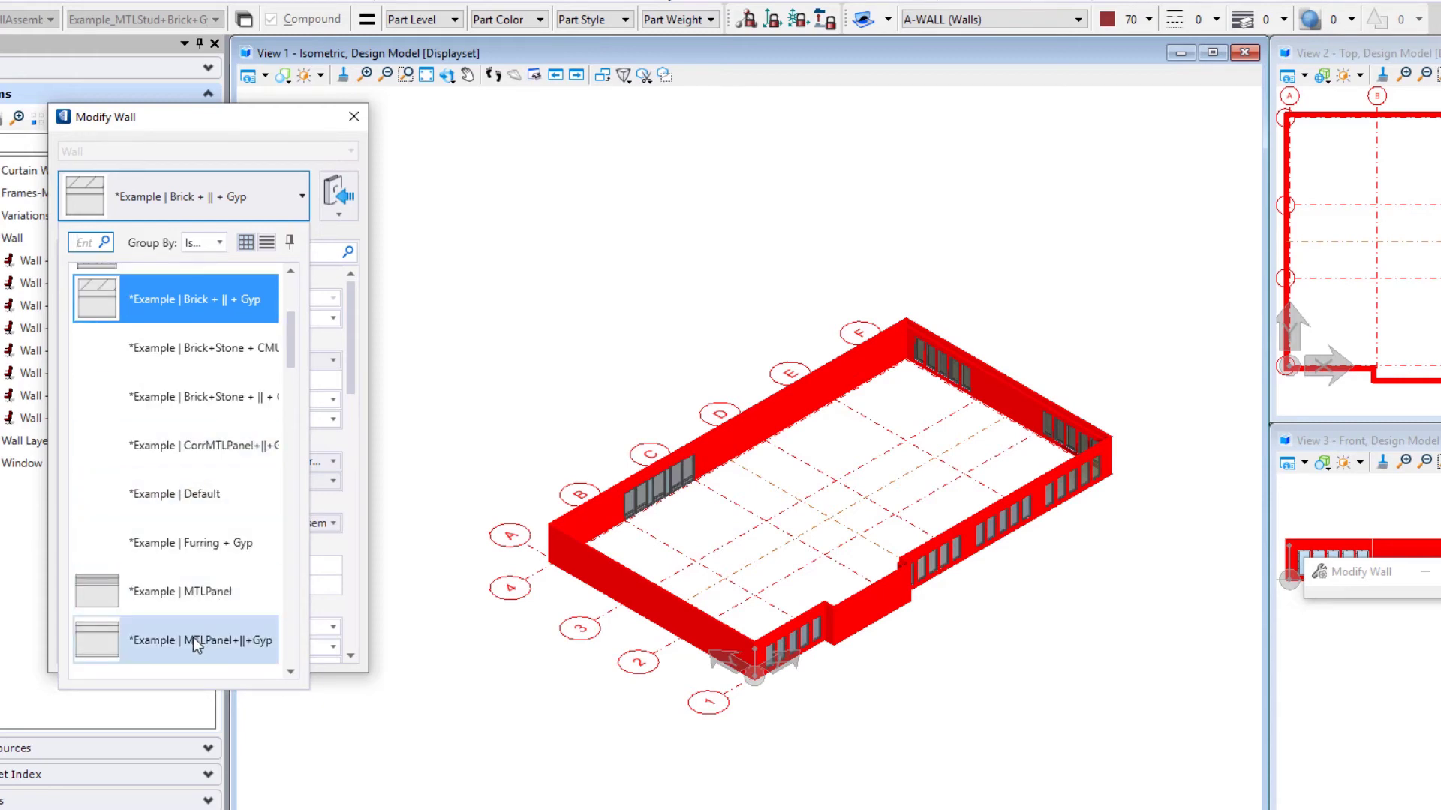
{"action": "left_click", "coordinate": [200, 445]}
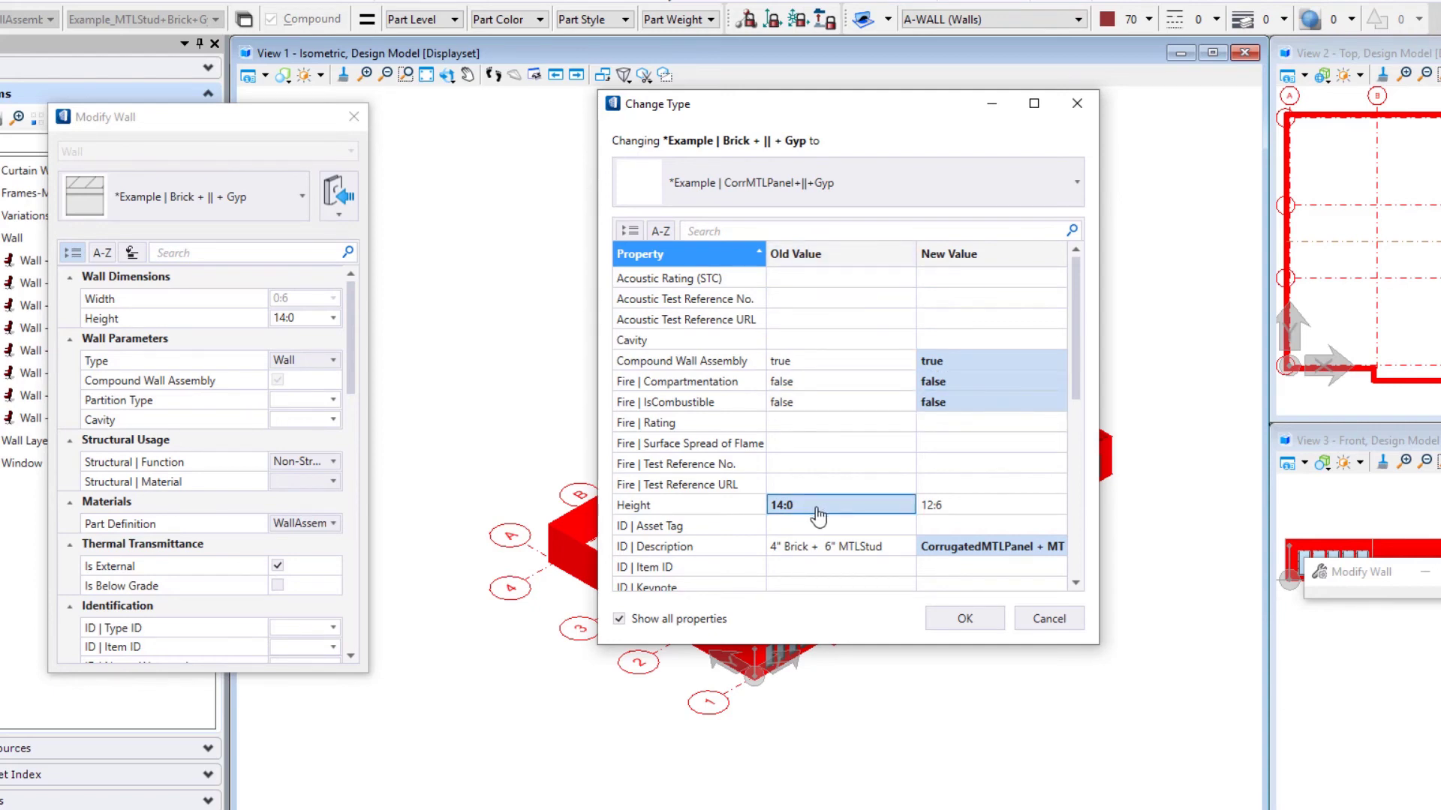
{"action": "left_click_drag", "start_coordinate": [1070, 334], "coordinate": [1079, 529]}
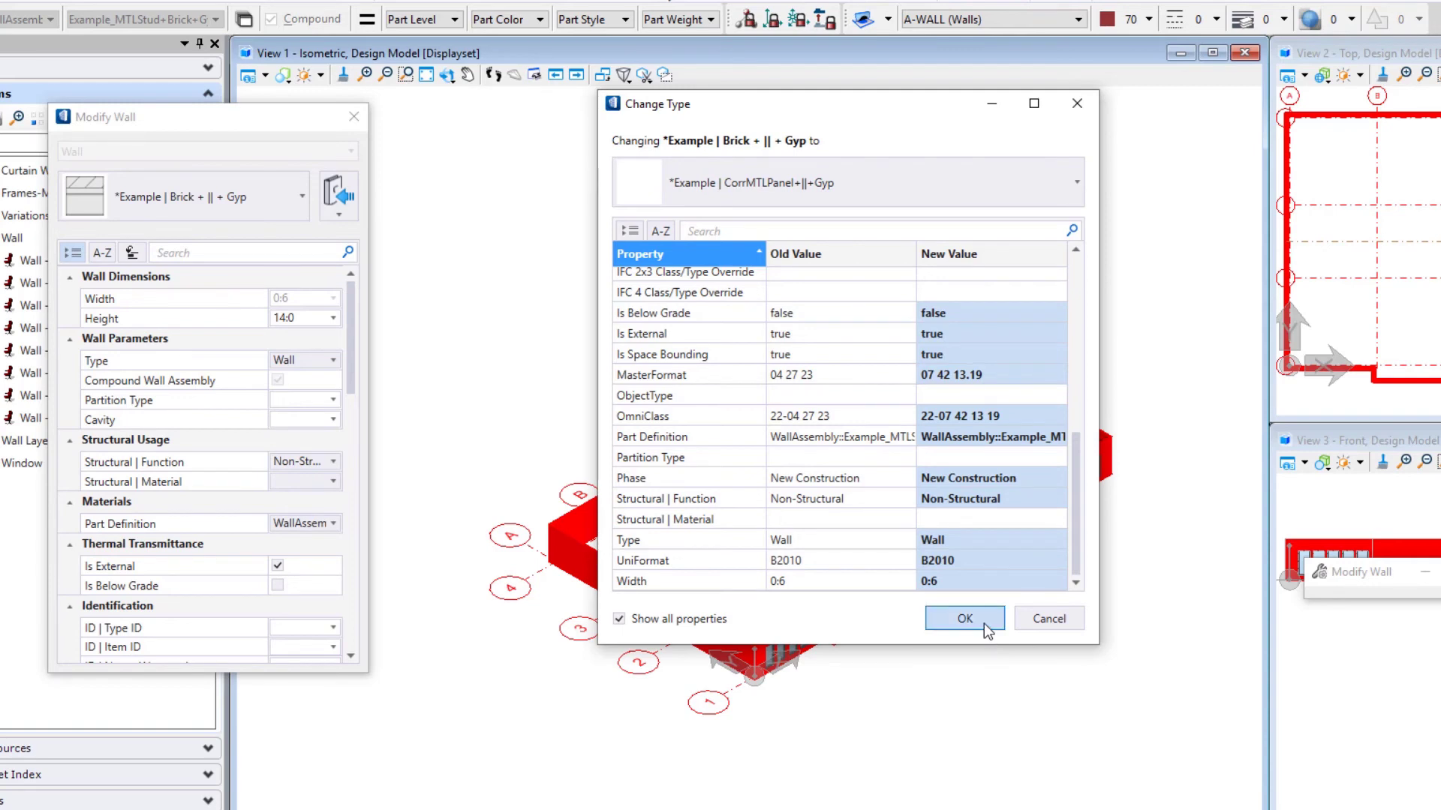
{"action": "left_click", "coordinate": [965, 619]}
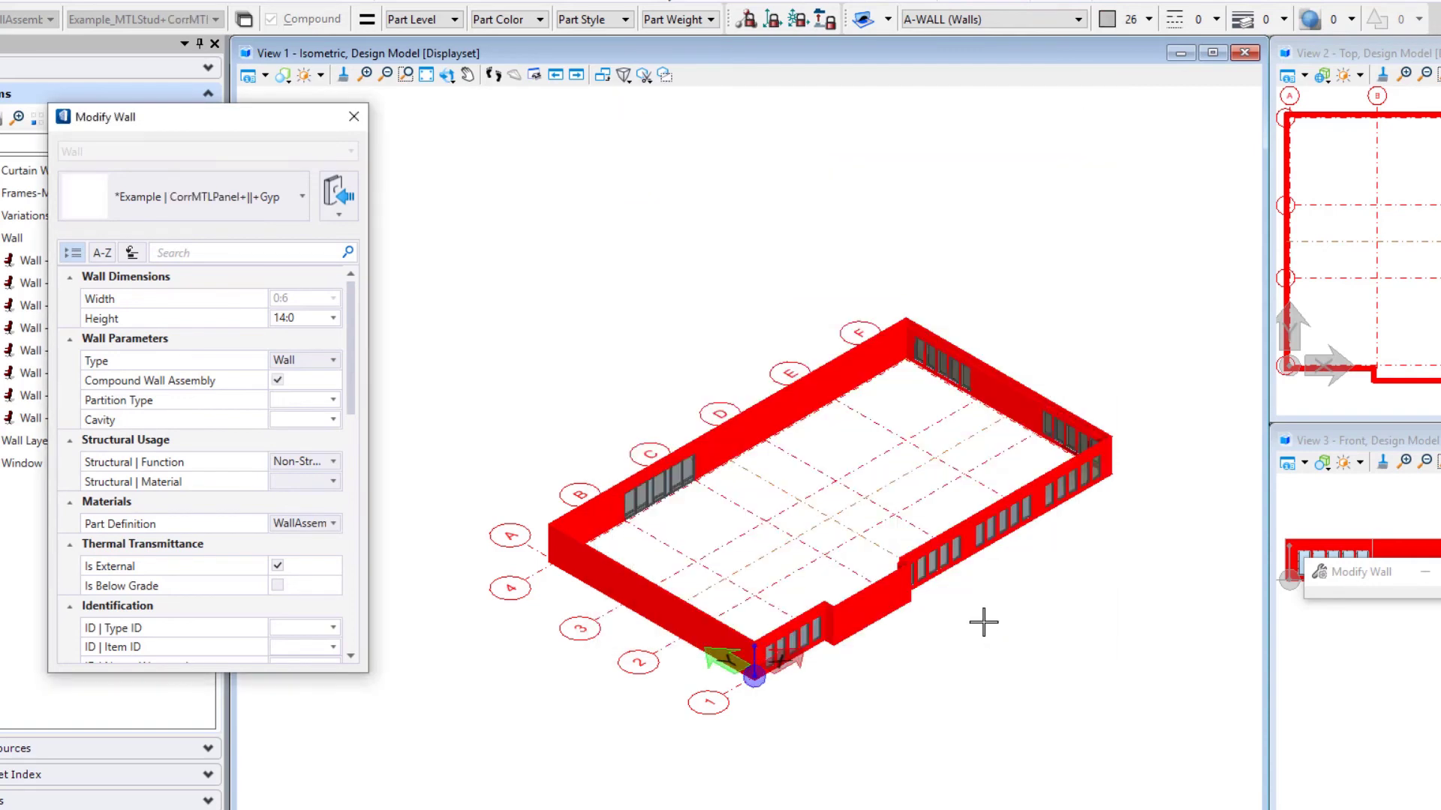
Apply the corrugated panel type to the walls and select every fixed window in Explorer.
{"action": "left_click", "coordinate": [984, 622]}
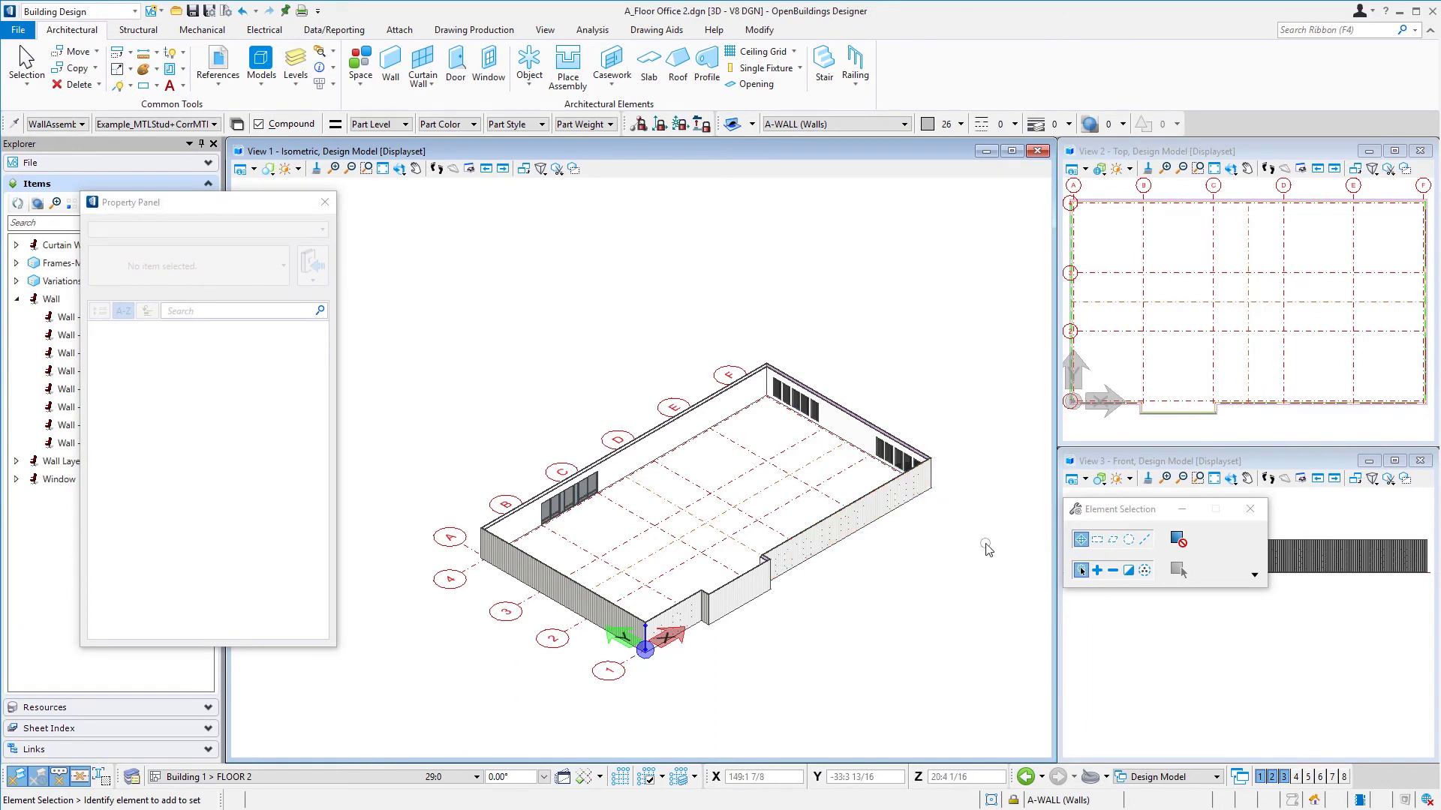
{"action": "left_click", "coordinate": [325, 202]}
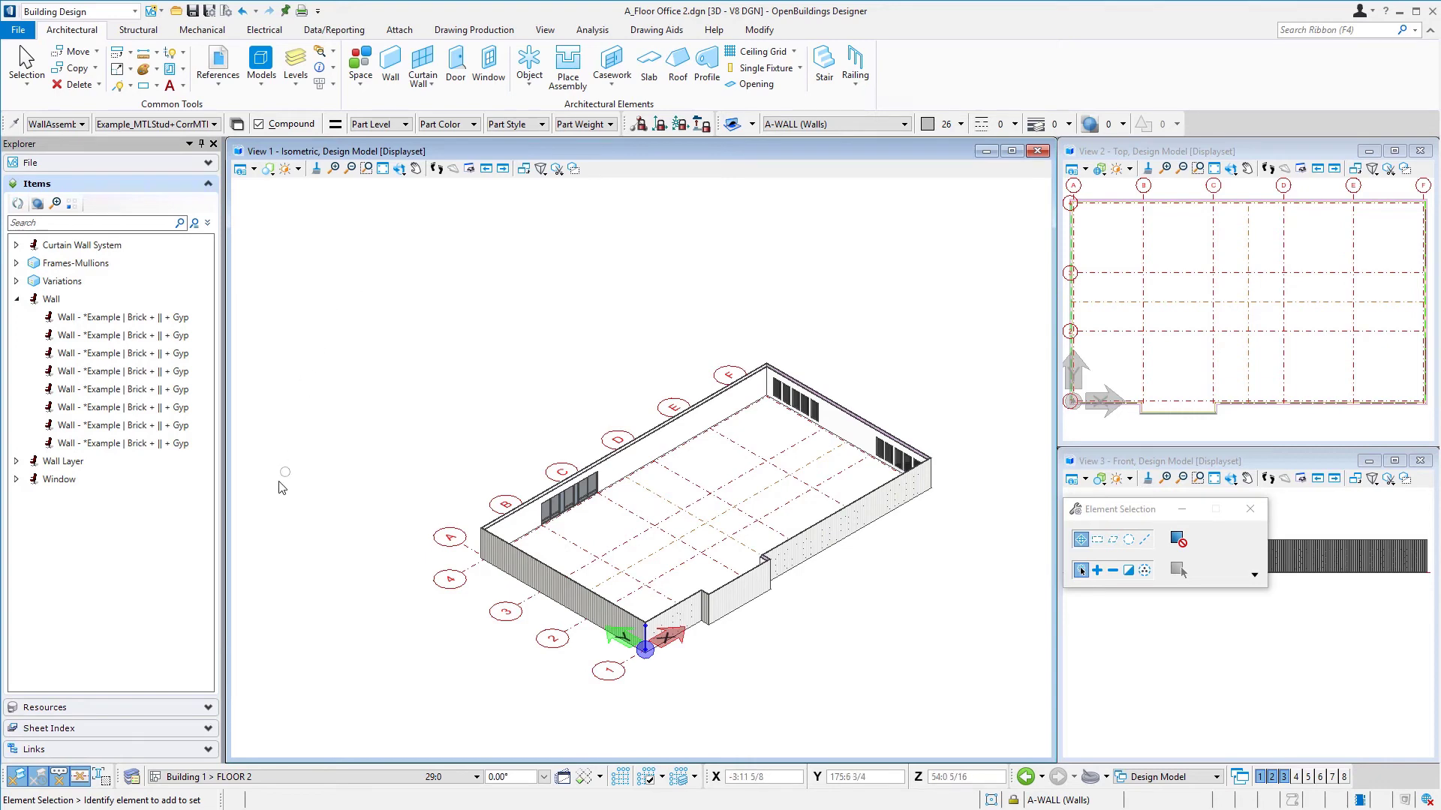
{"action": "left_click", "coordinate": [17, 479]}
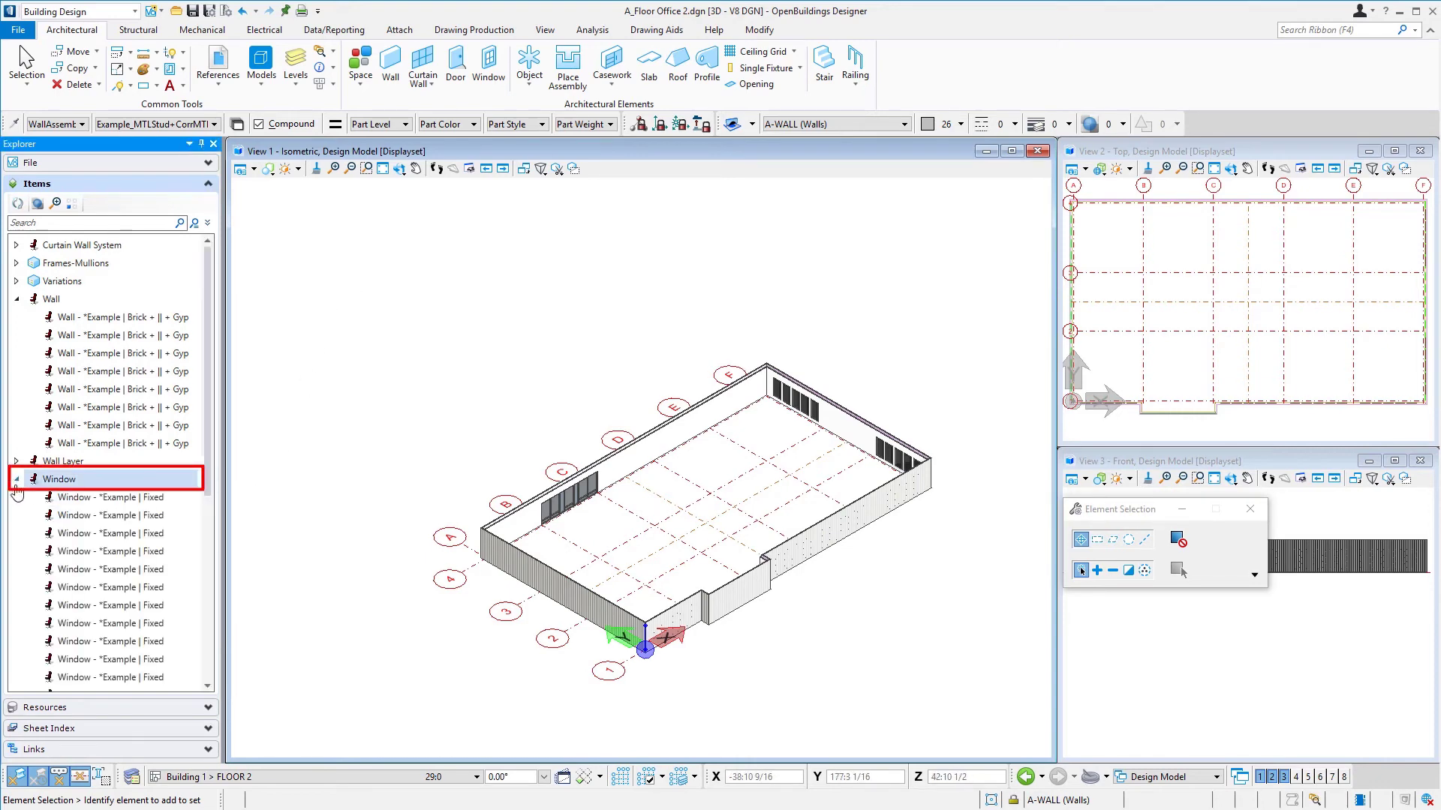
{"action": "left_click", "coordinate": [110, 497]}
{"action": "left_click_drag", "start_coordinate": [207, 449], "coordinate": [214, 641]}
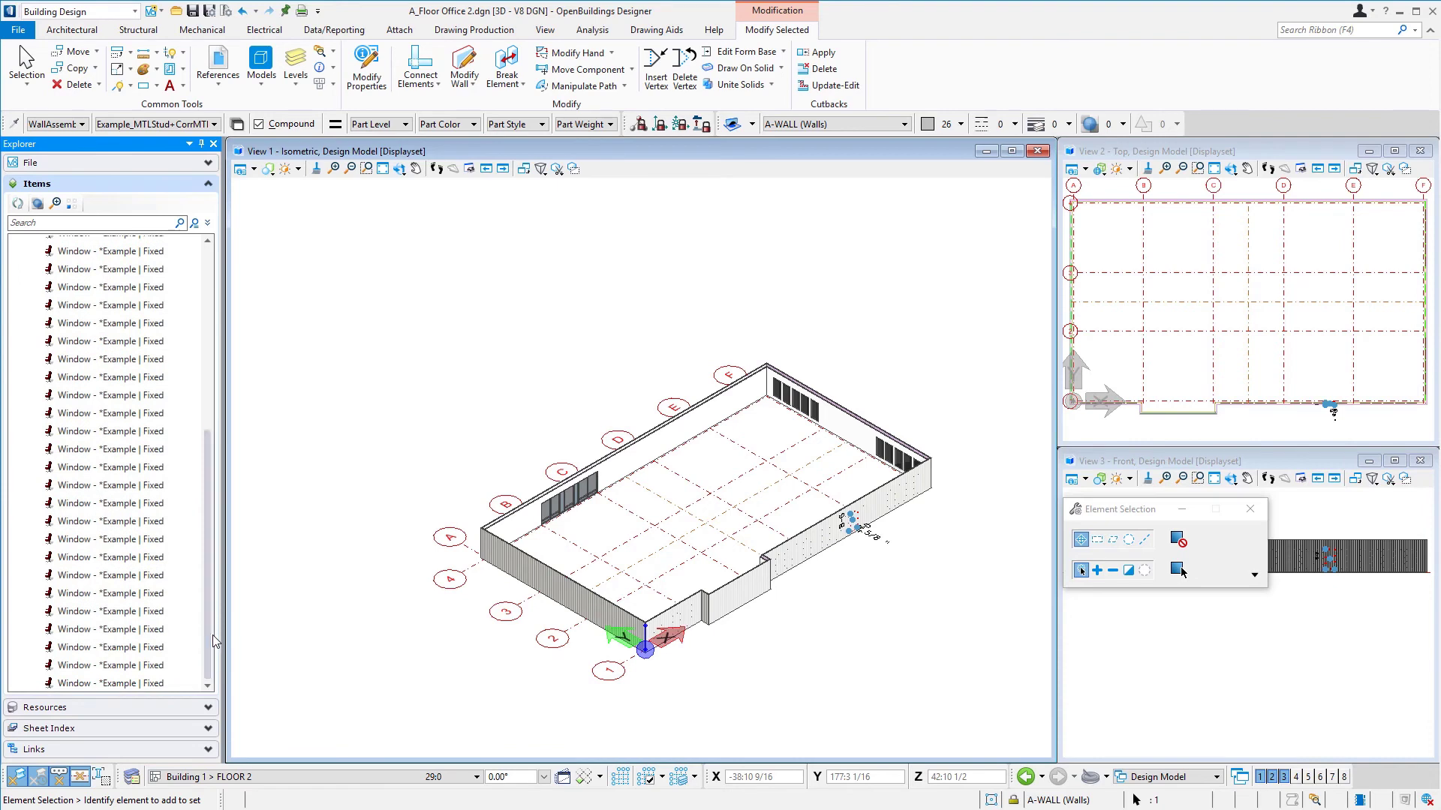
{"action": "left_click", "coordinate": [143, 683], "text": "shift"}
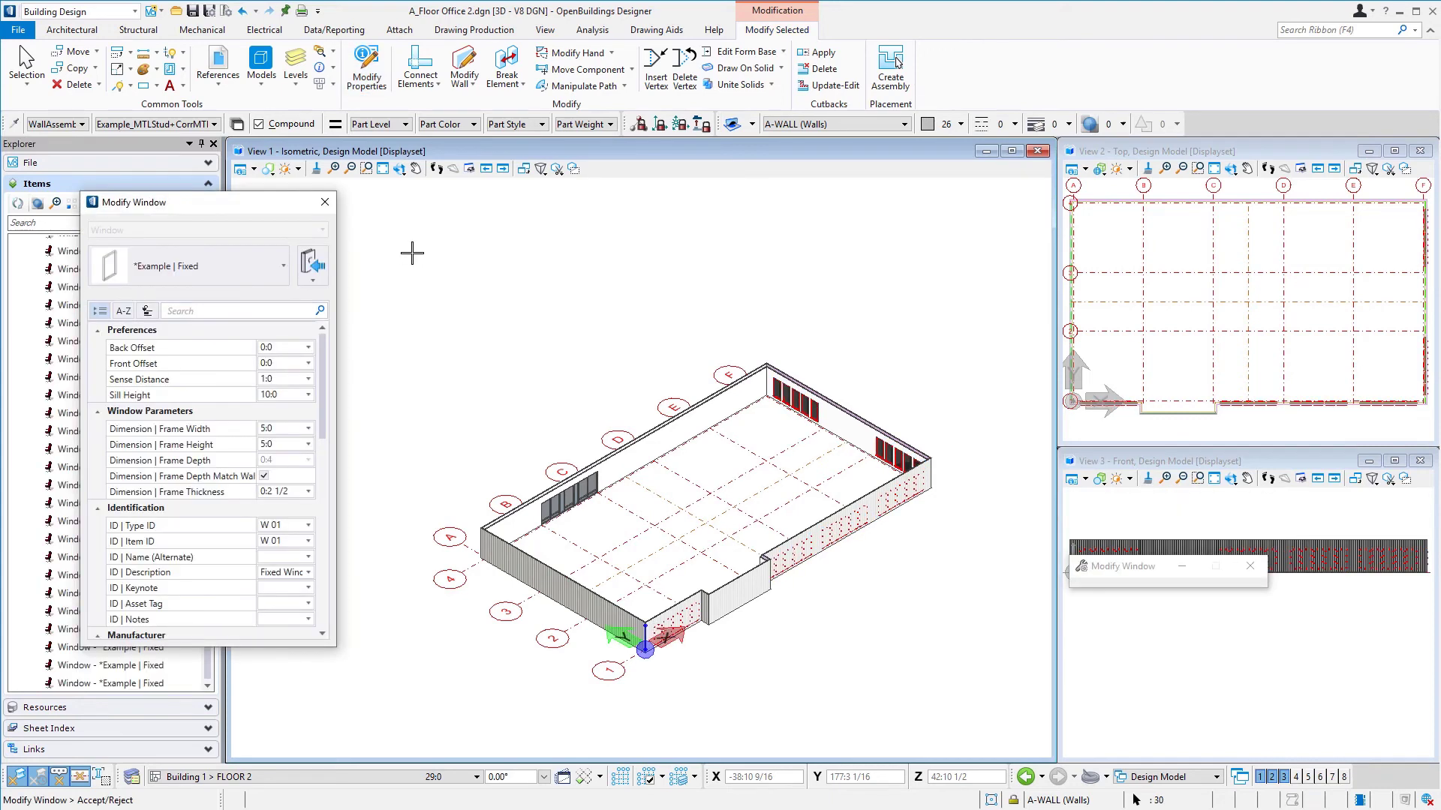
Set the fixed windows' Sense Distance to 1:2 and apply it in the model.
{"action": "left_click", "coordinate": [288, 380]}
{"action": "double_click", "coordinate": [287, 381]}
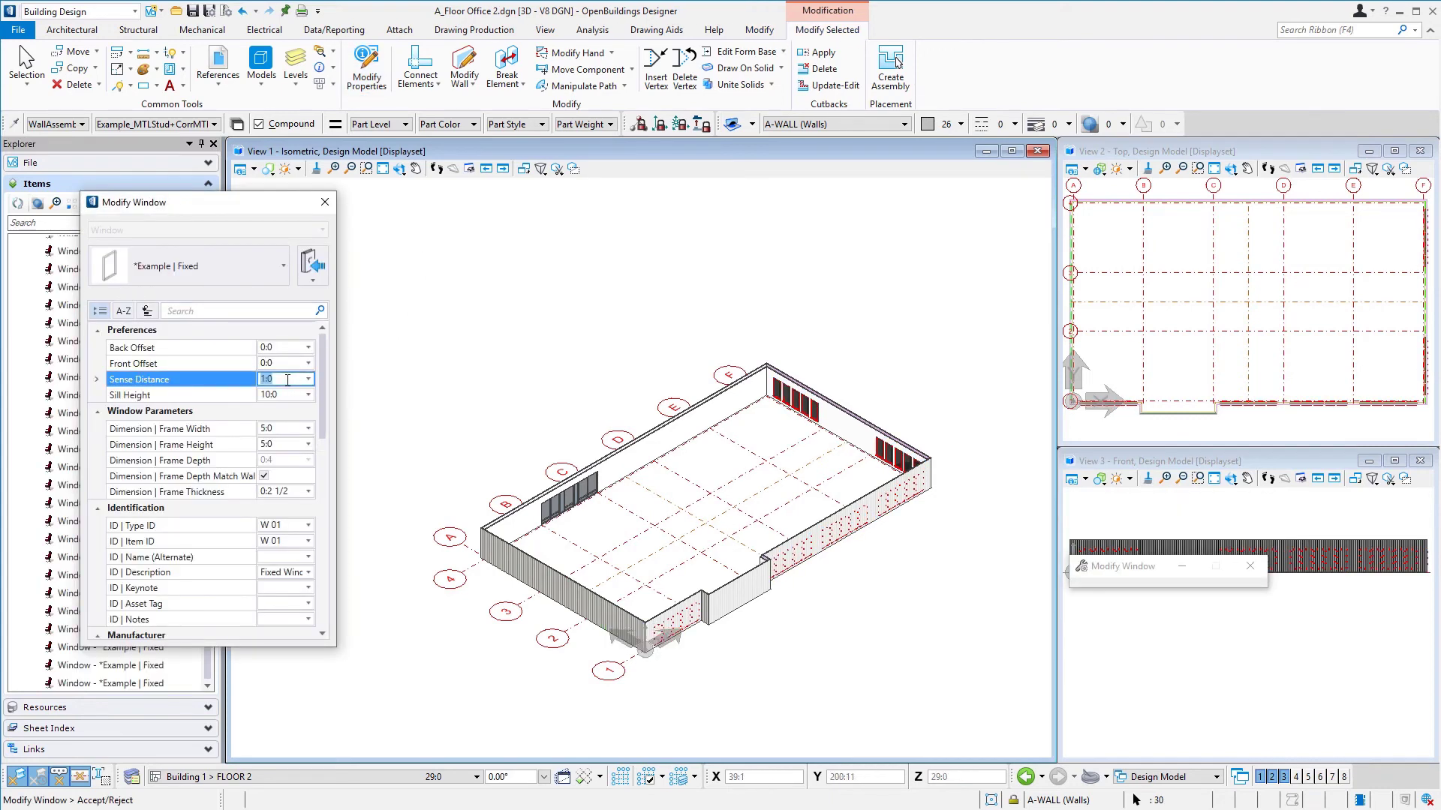
{"action": "type", "text": "1"}
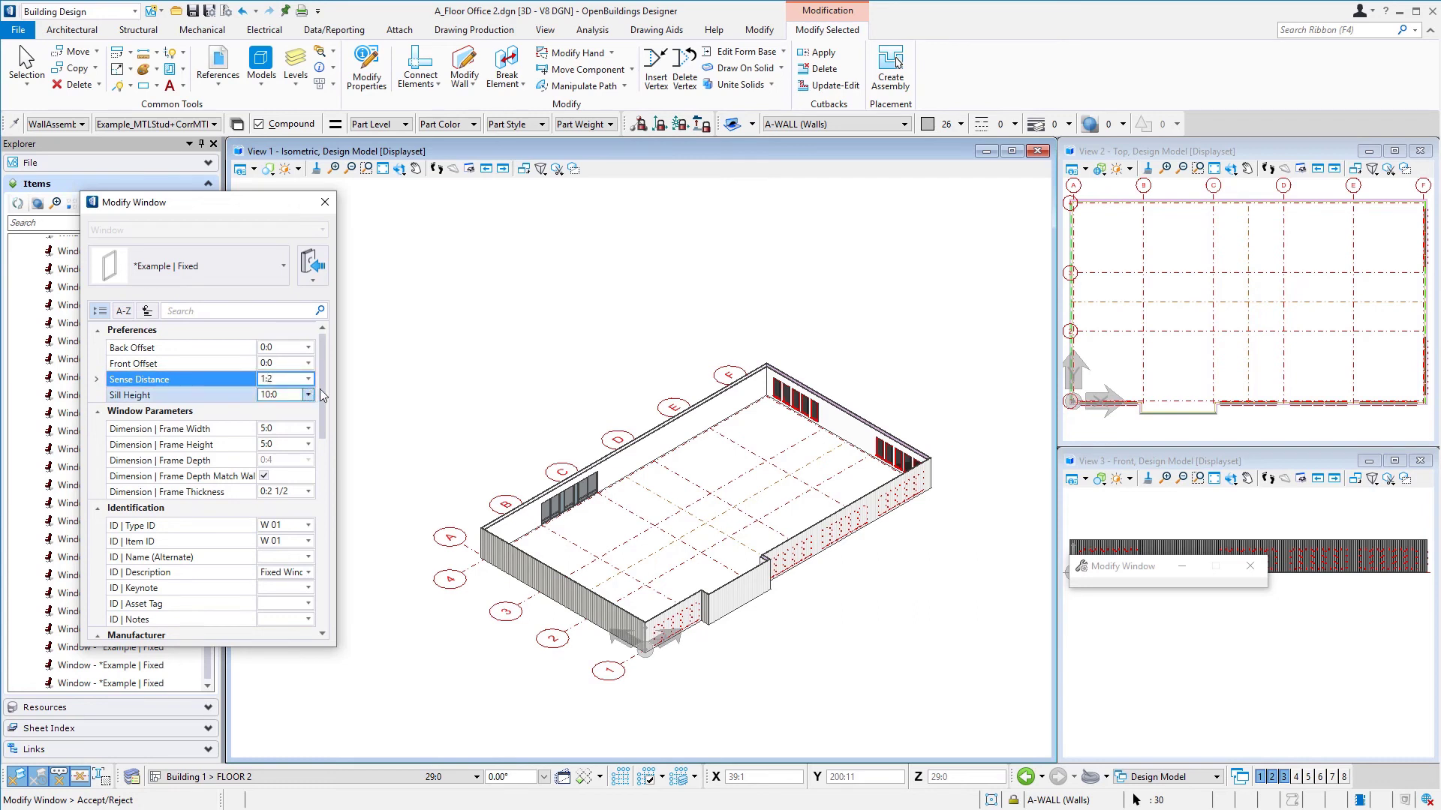
{"action": "key", "text": "Return"}
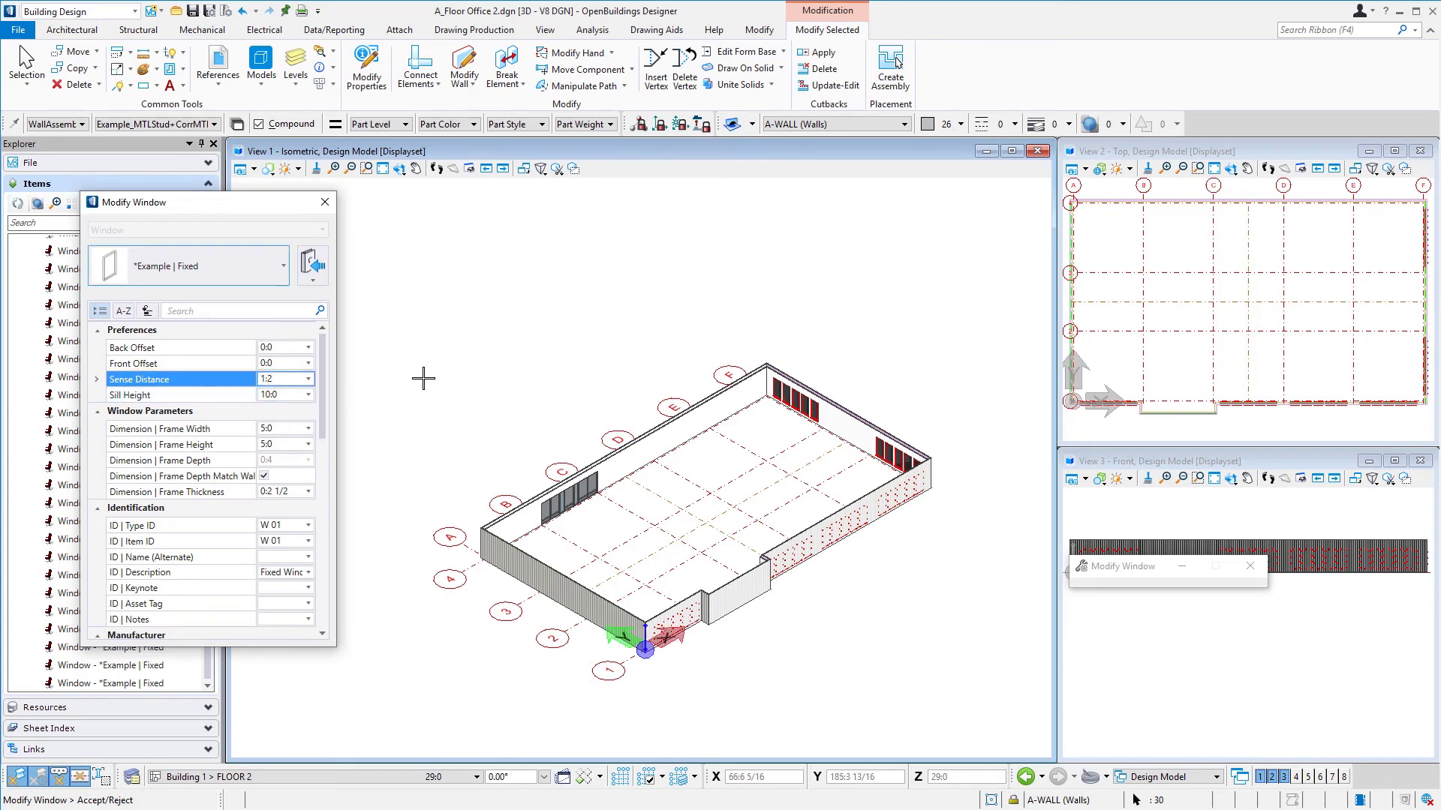
{"action": "left_click", "coordinate": [423, 378]}
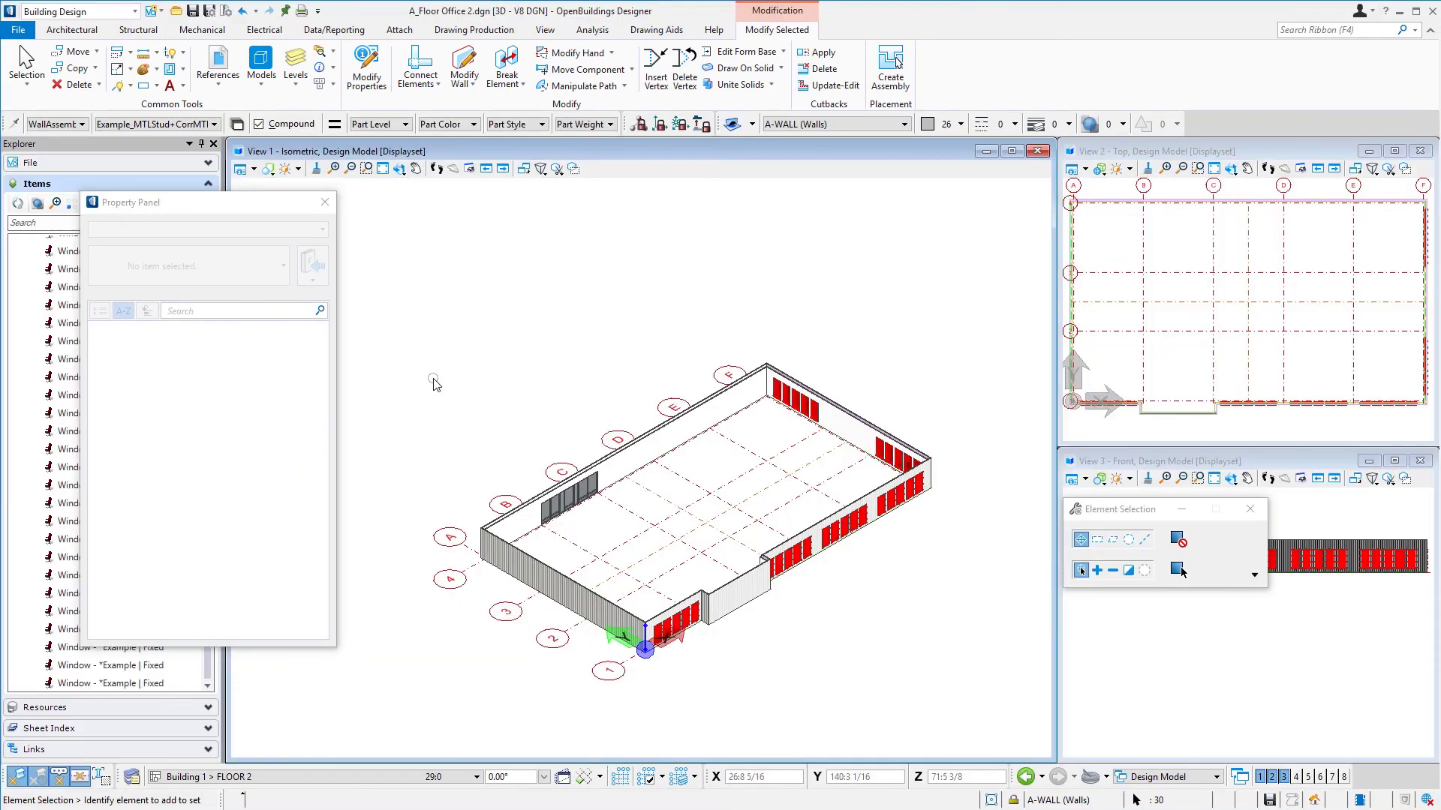
{"action": "left_click", "coordinate": [325, 203]}
{"action": "scroll", "coordinate": [587, 499], "scroll_direction": "up", "scroll_amount": 3}
{"action": "scroll", "coordinate": [588, 499], "scroll_direction": "up", "scroll_amount": 4}
{"action": "scroll", "coordinate": [588, 499], "scroll_direction": "down", "scroll_amount": 5}
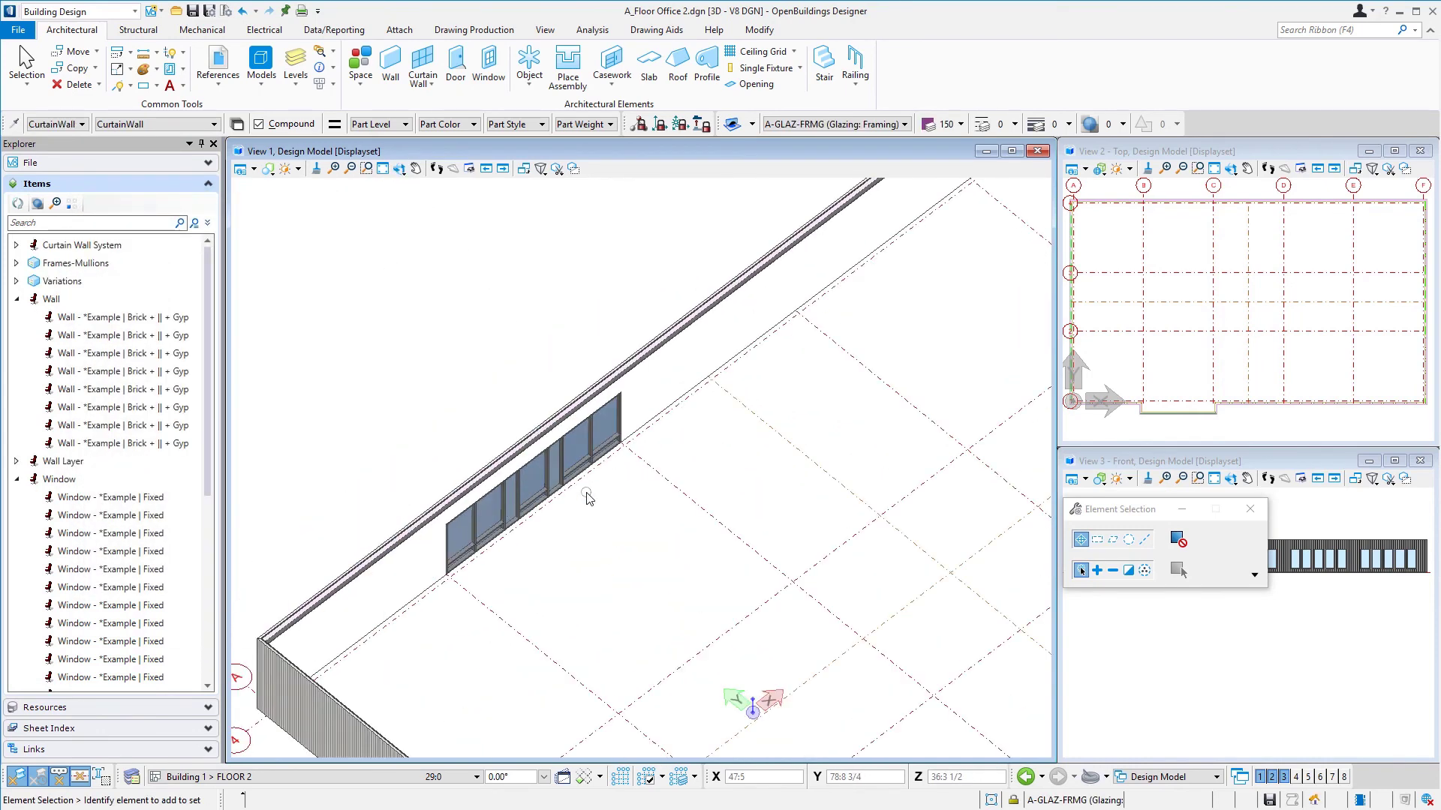
{"action": "right_click", "coordinate": [466, 311]}
{"action": "left_click", "coordinate": [501, 337]}
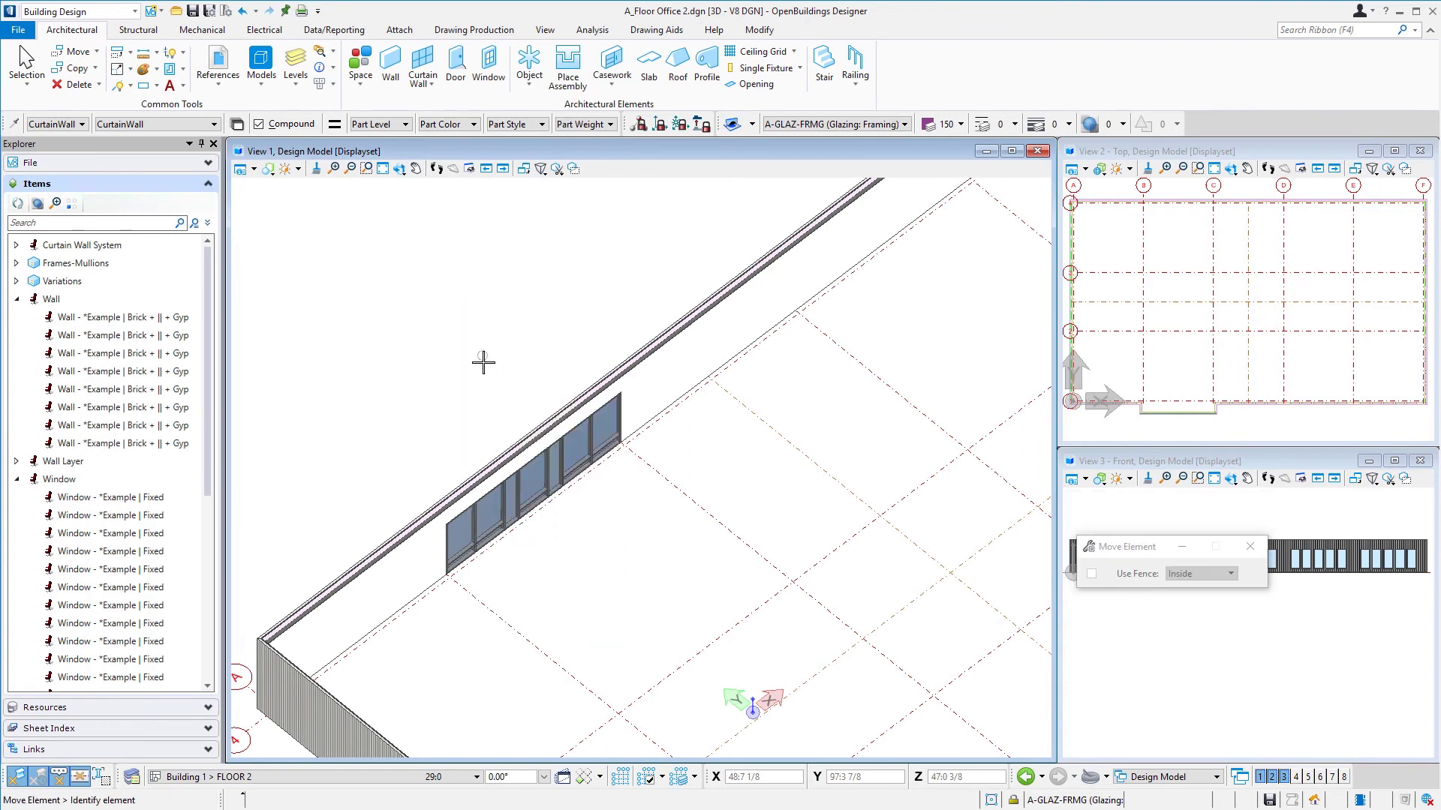
{"action": "left_click", "coordinate": [562, 471]}
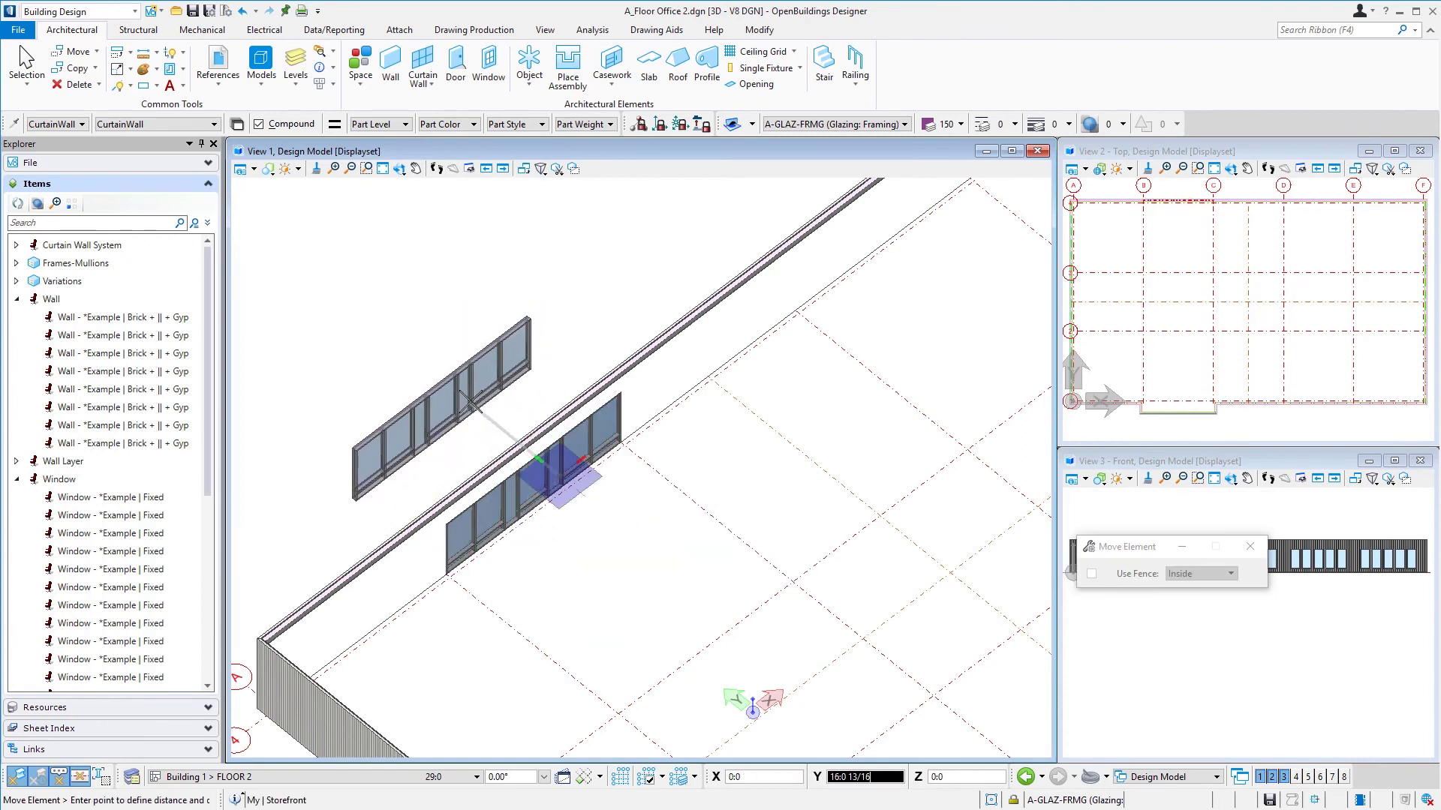
{"action": "type", "text": "5"}
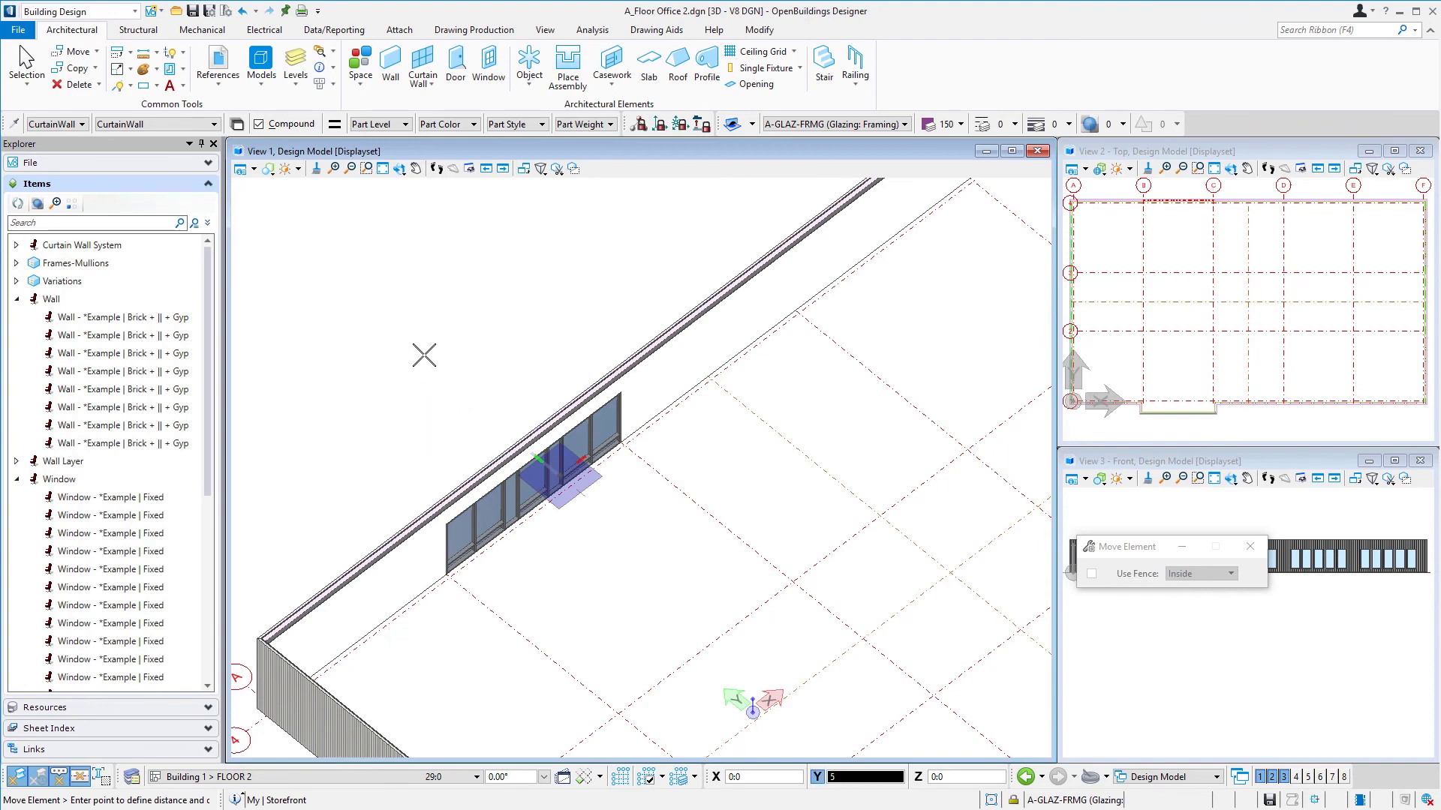
{"action": "key", "text": "Return"}
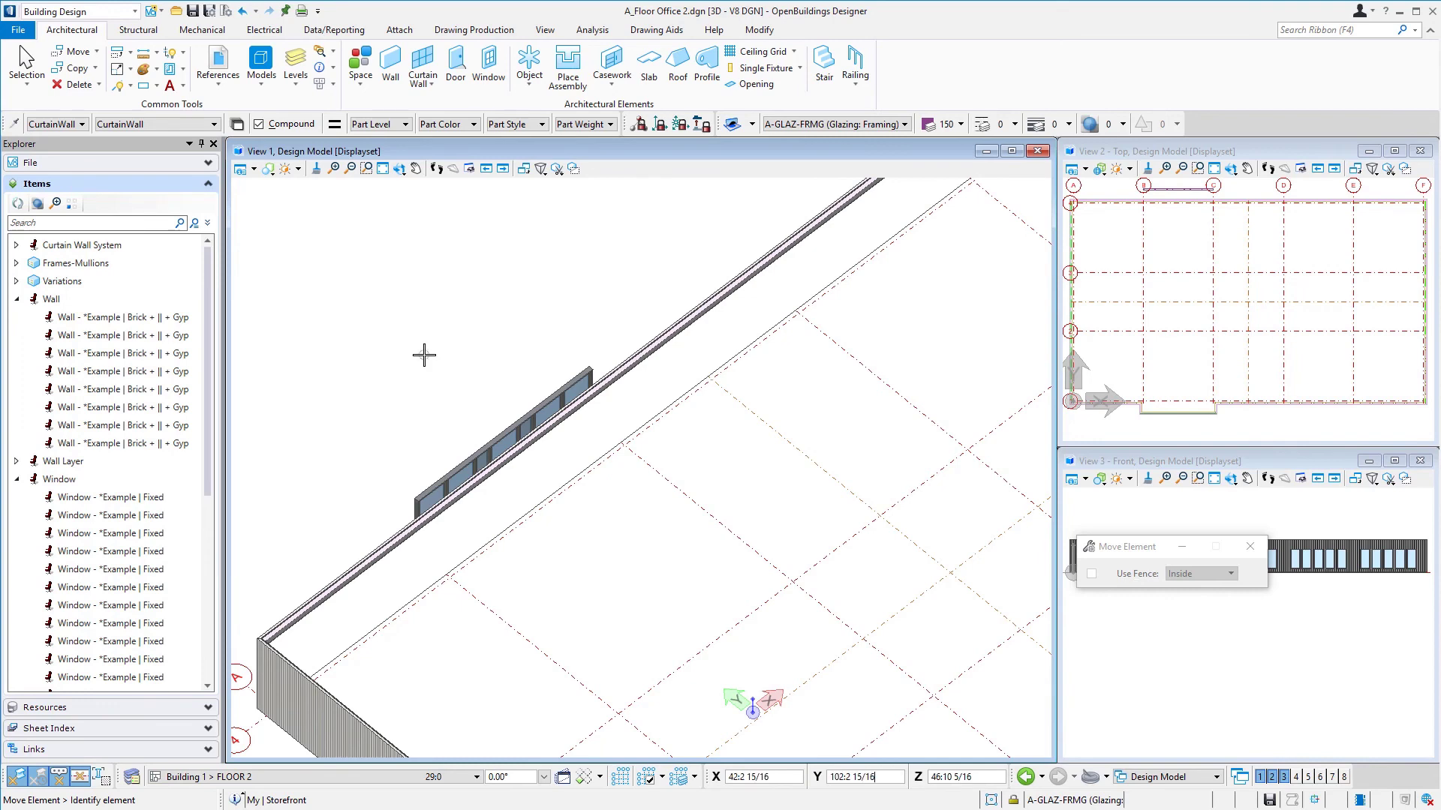
{"action": "right_click", "coordinate": [434, 361]}
{"action": "left_click", "coordinate": [495, 414]}
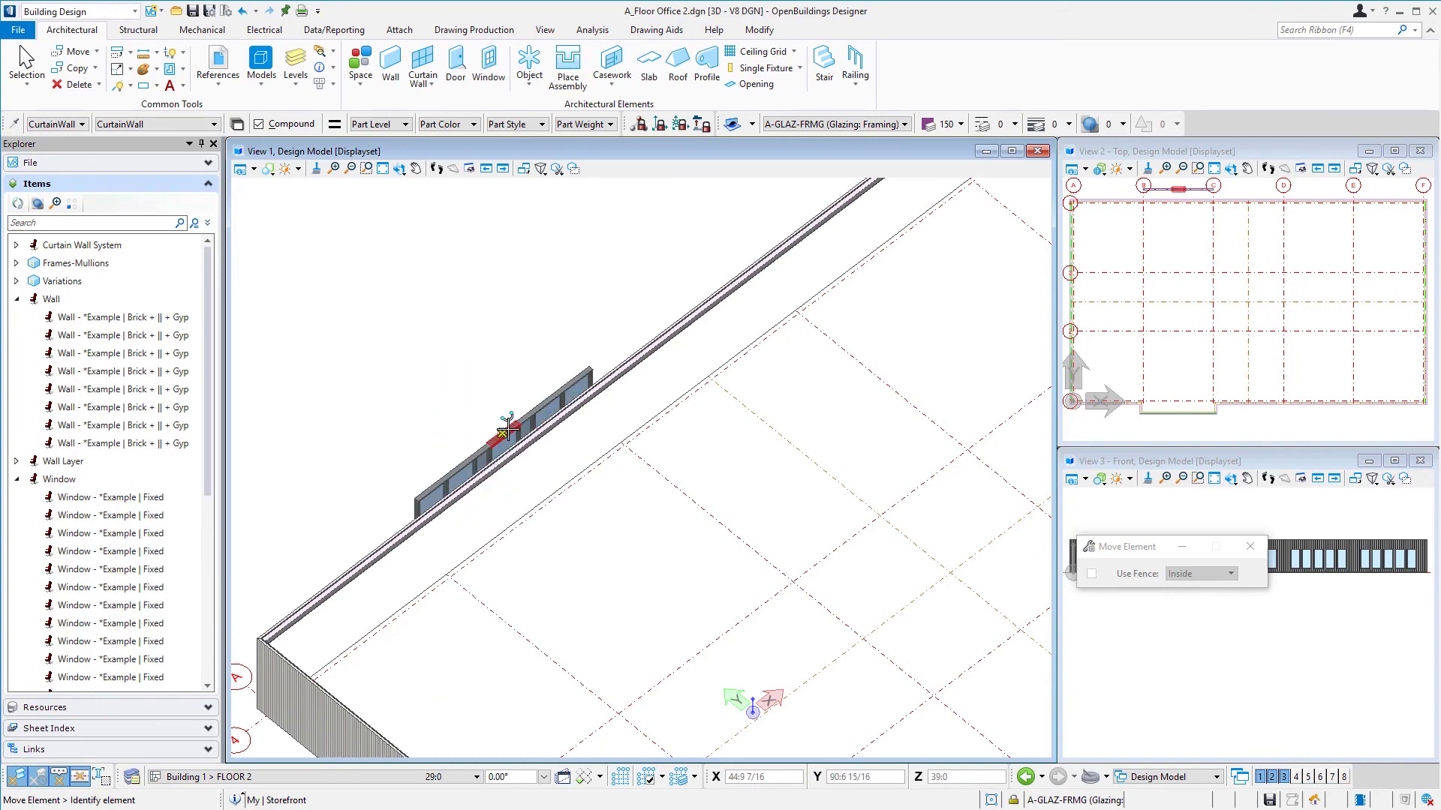
{"action": "left_click", "coordinate": [507, 429]}
{"action": "left_click", "coordinate": [597, 509]}
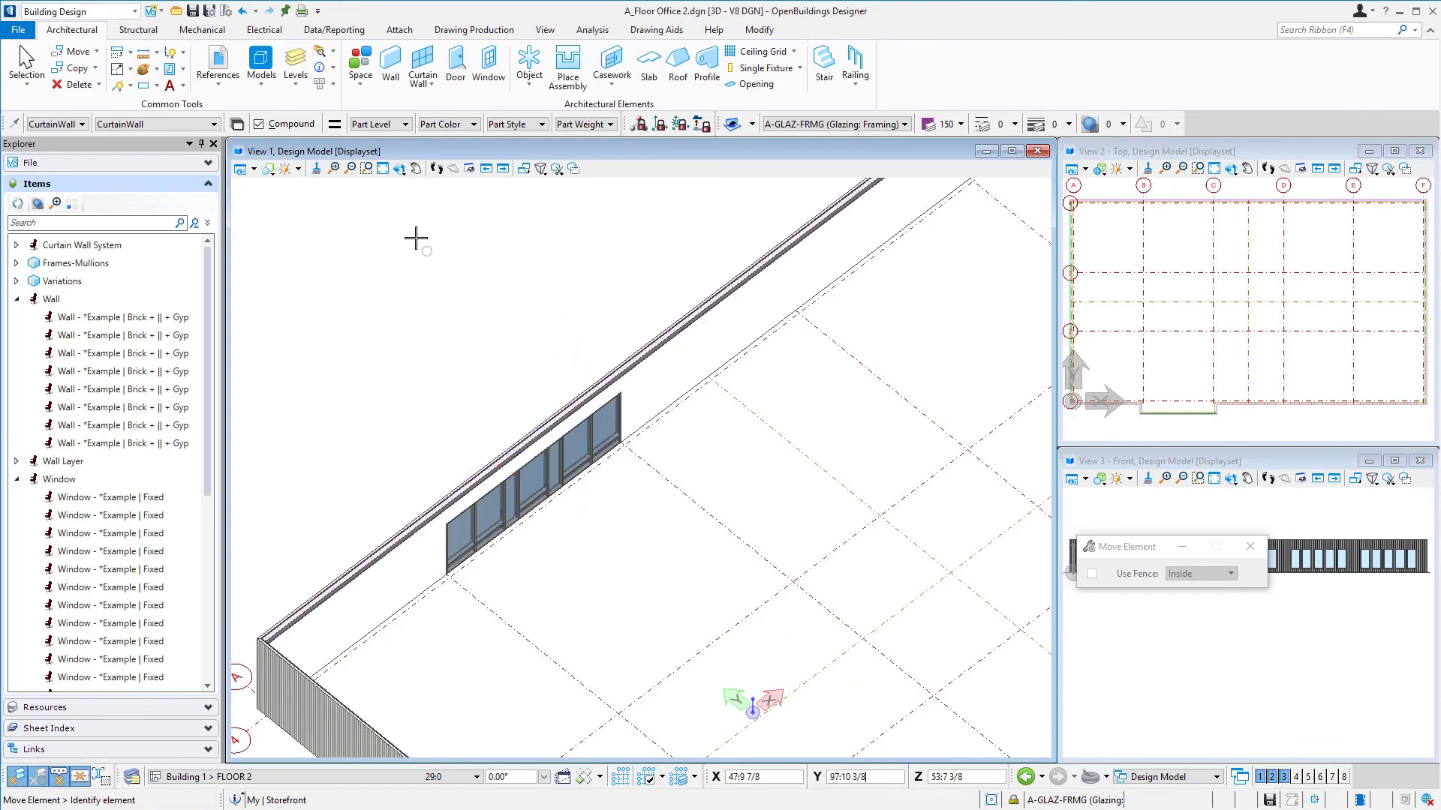
Rotate View 1 to an outside 3D view of the corrugated walls and storefront.
{"action": "left_click", "coordinate": [399, 168]}
{"action": "left_click", "coordinate": [598, 551]}
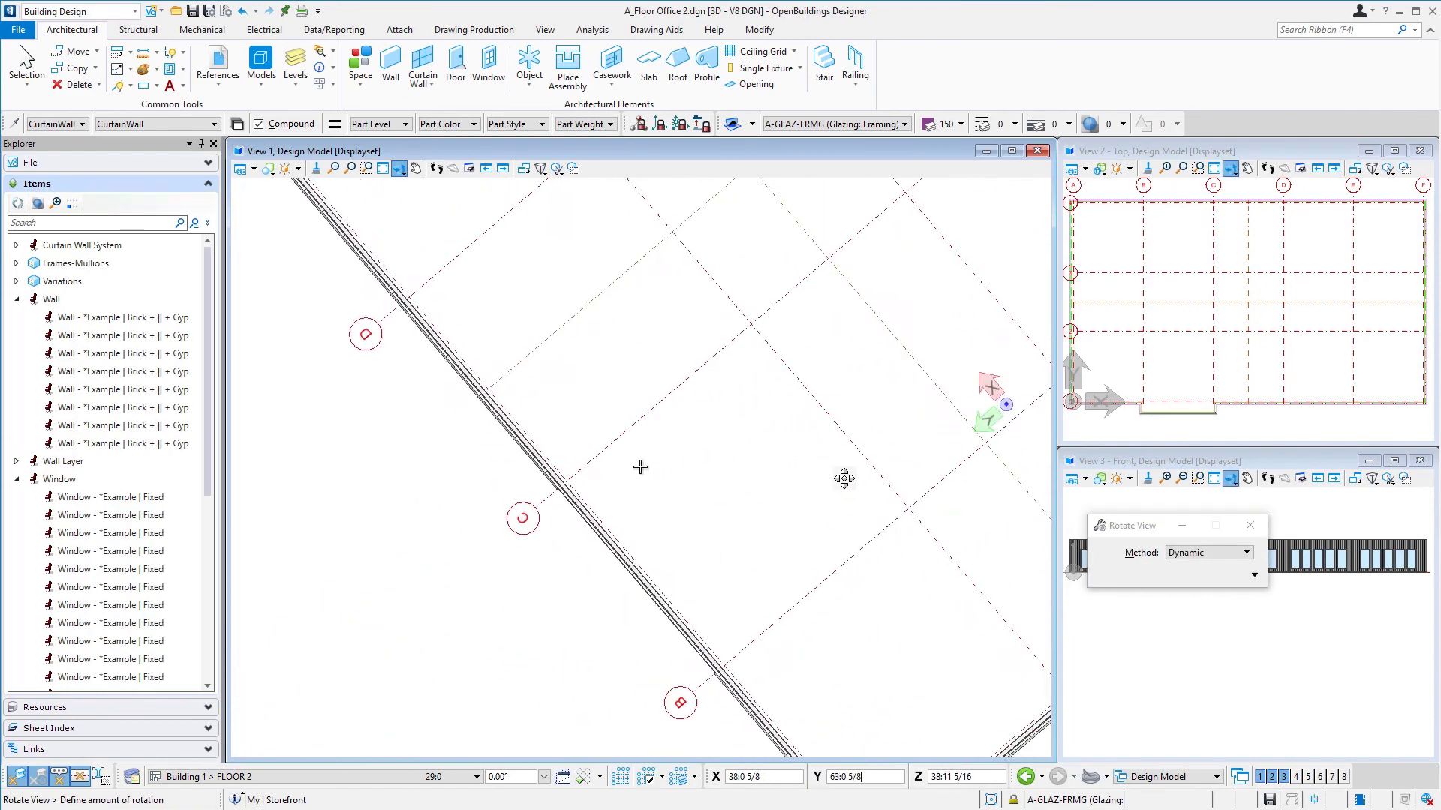
{"action": "left_click", "coordinate": [900, 292]}
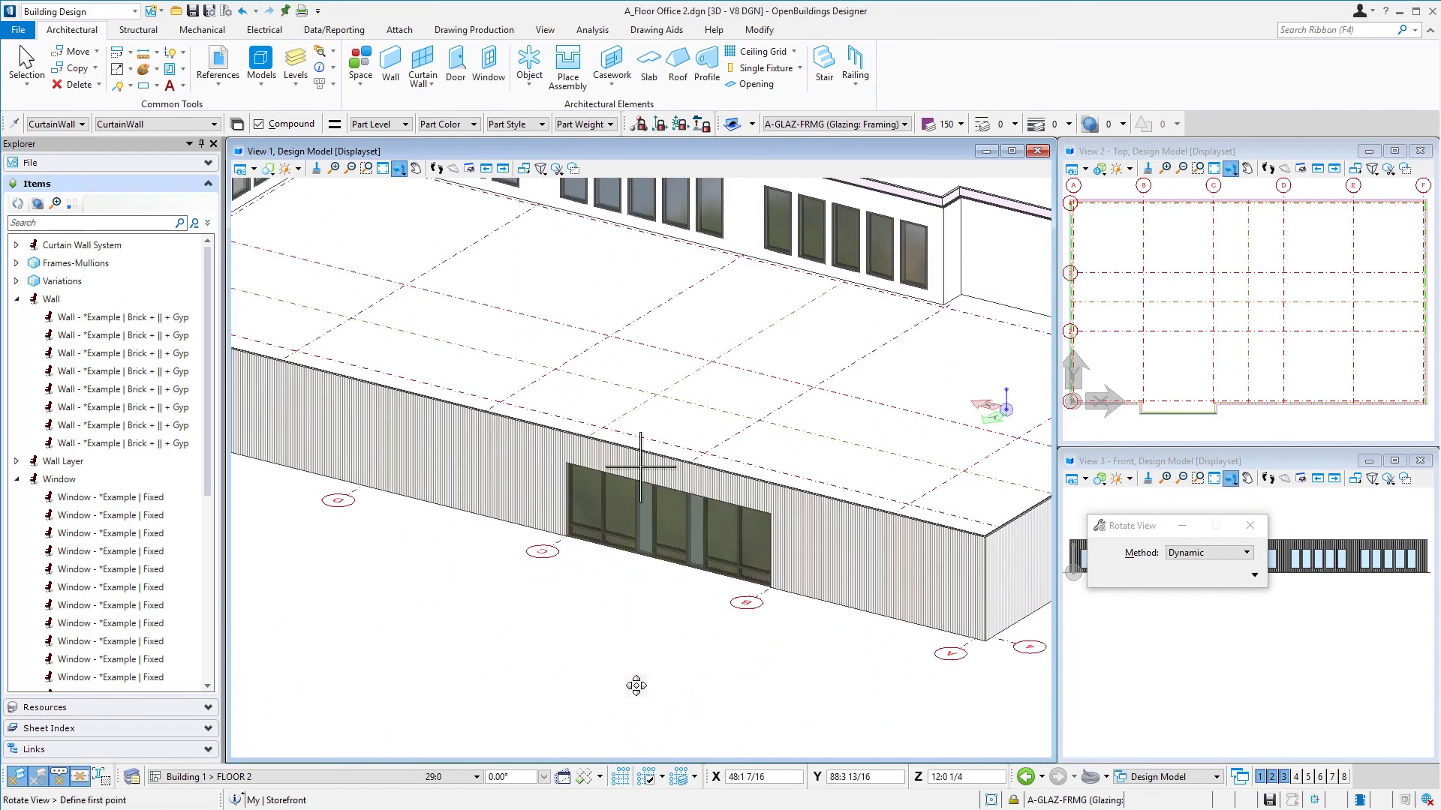